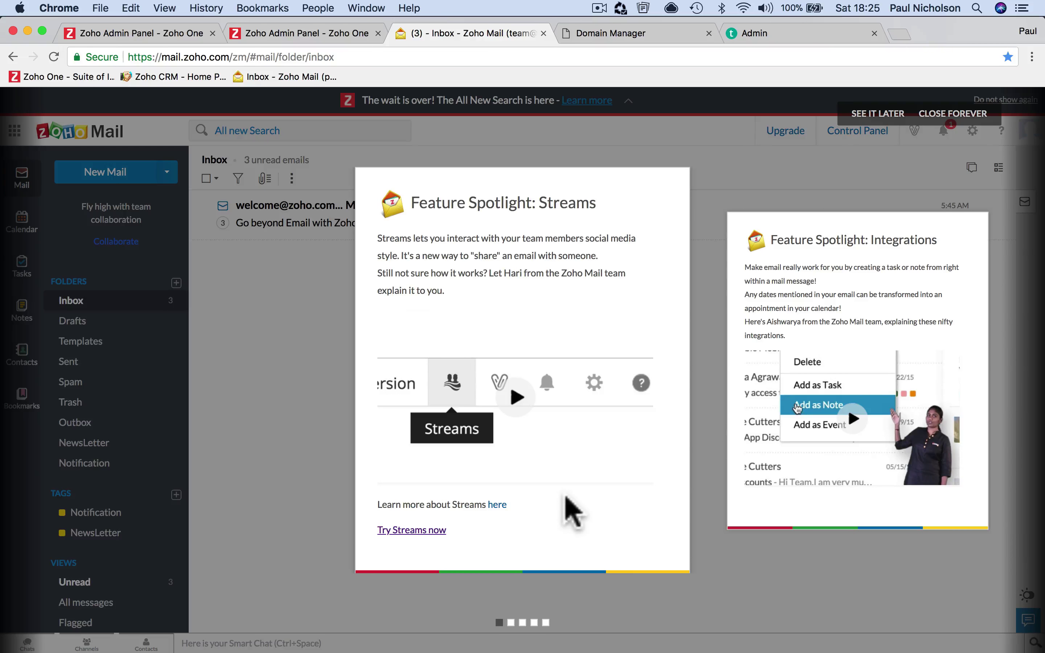
# Page through the Feature Spotlight slides, dismiss them, and open Zoho Mail's Settings overview
pyautogui.click(511, 622)
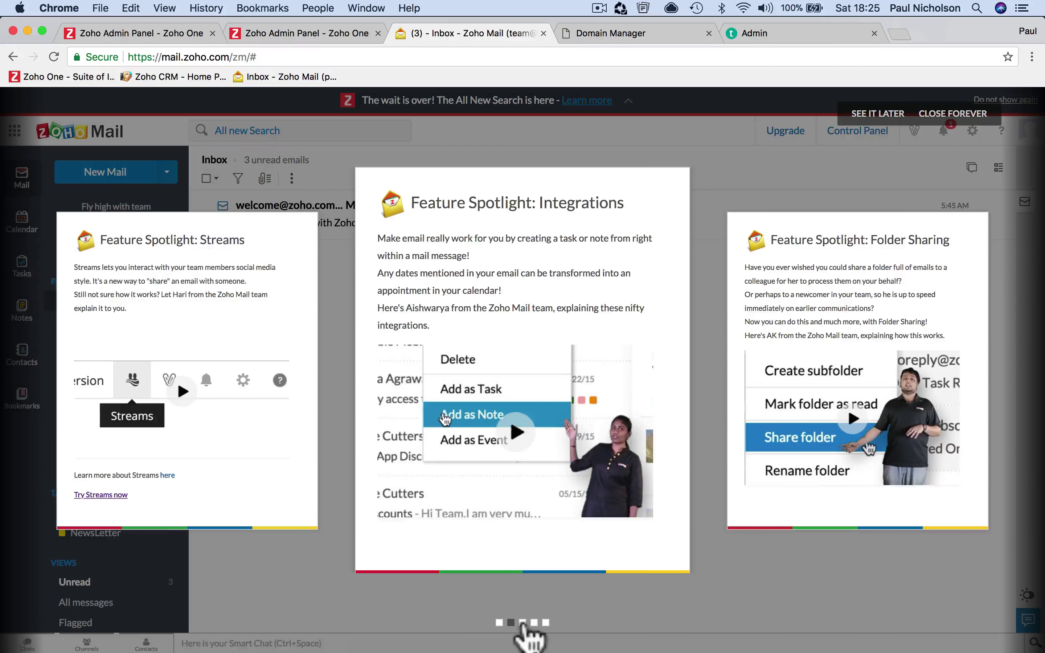
pyautogui.click(522, 622)
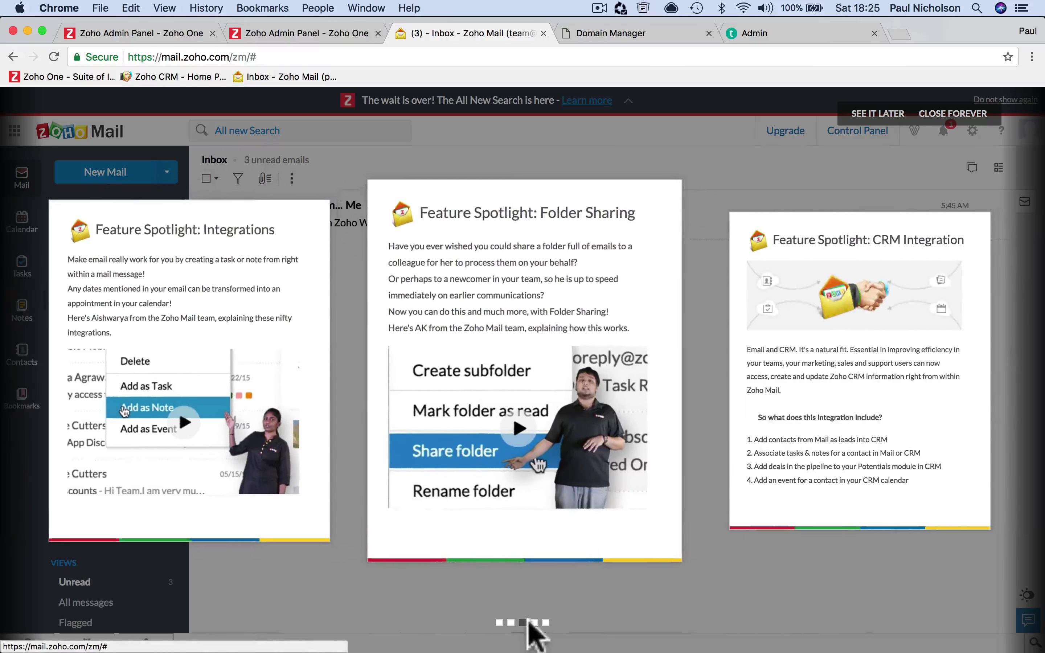
pyautogui.click(877, 113)
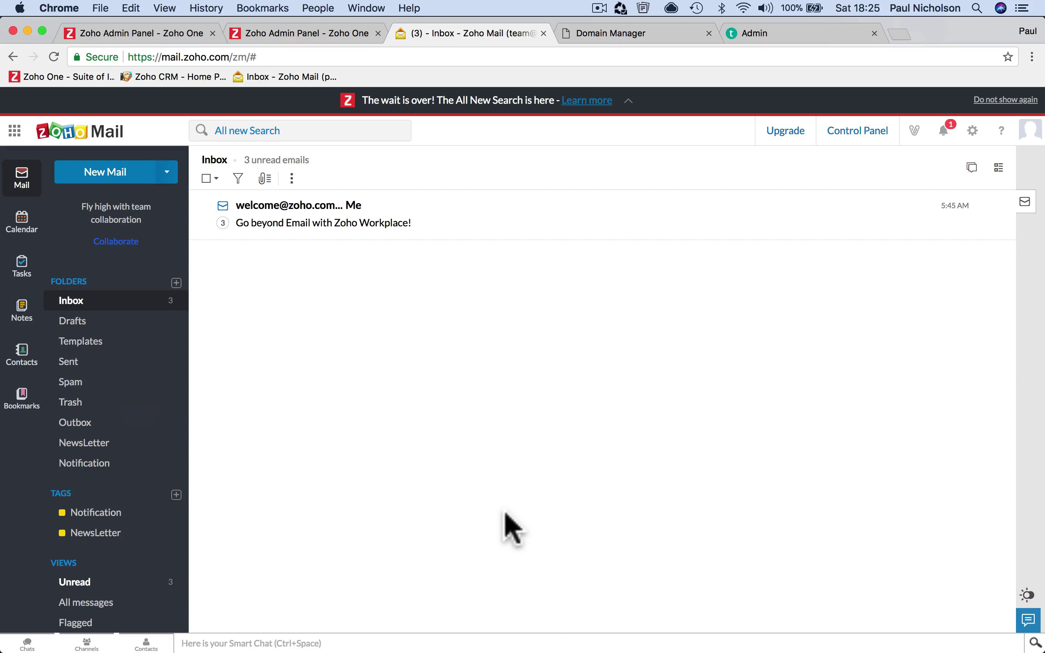
pyautogui.moveTo(691, 650)
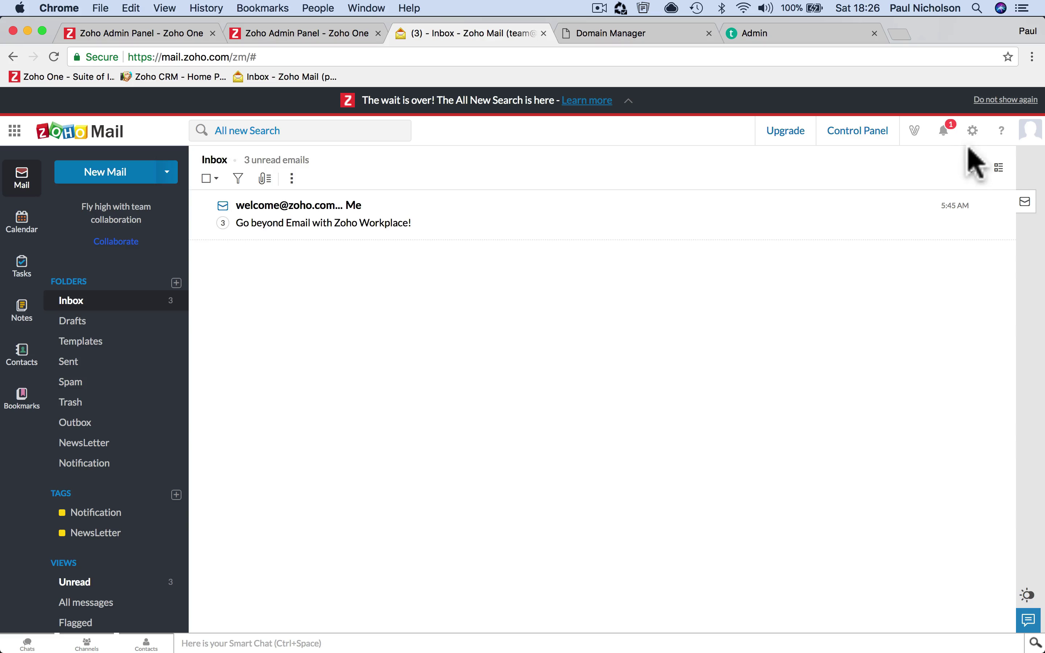
pyautogui.click(972, 131)
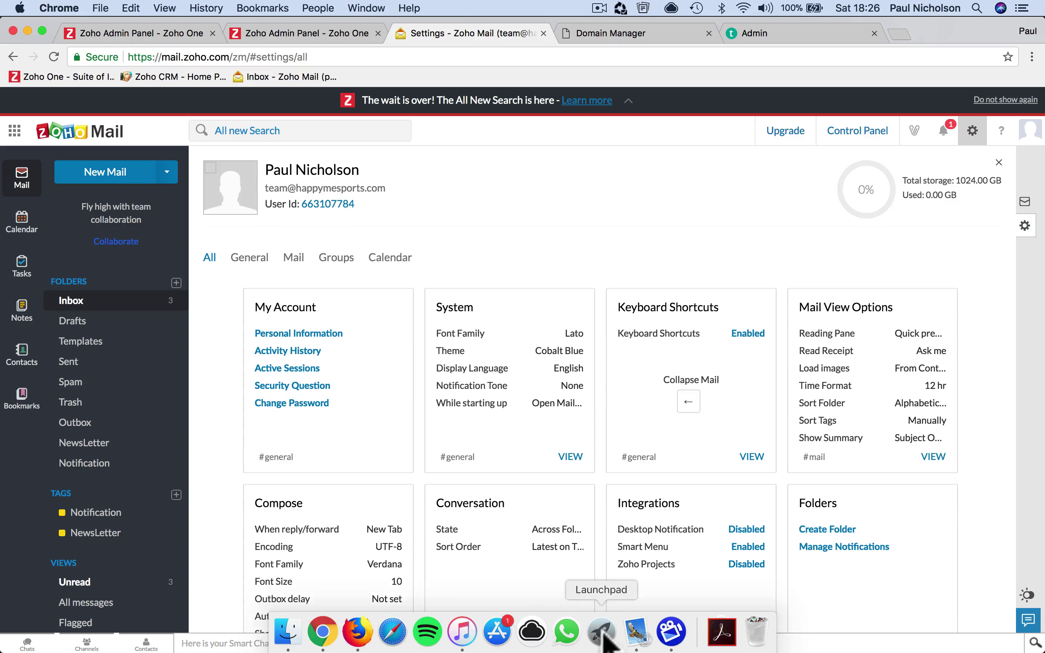
# In Apple Mail, start adding a new Other Mail Account
pyautogui.click(636, 631)
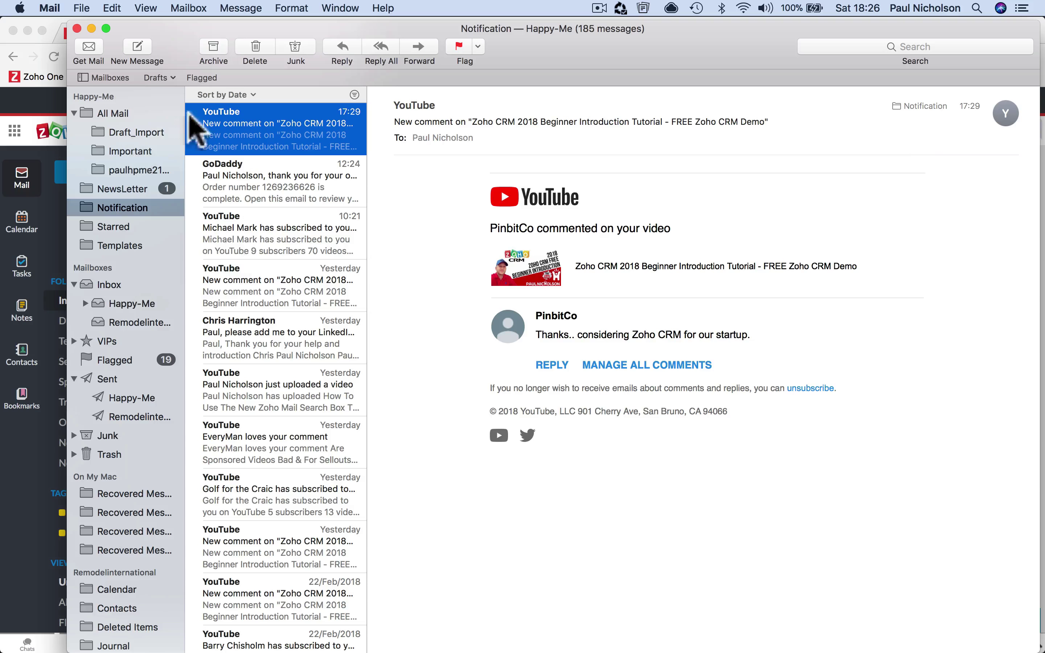
pyautogui.click(49, 7)
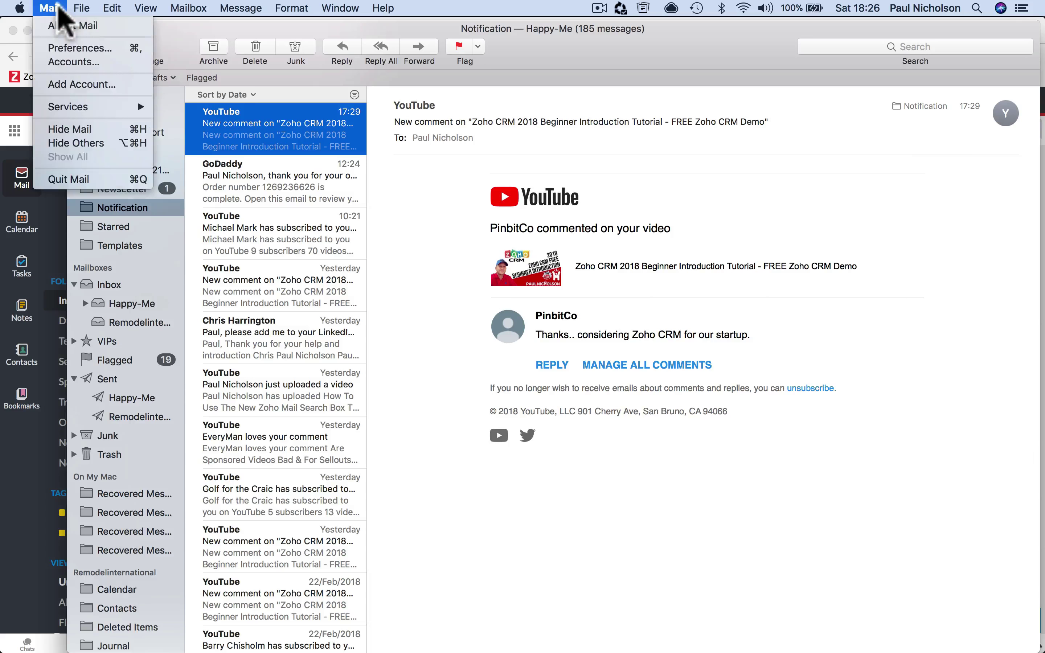
pyautogui.click(103, 83)
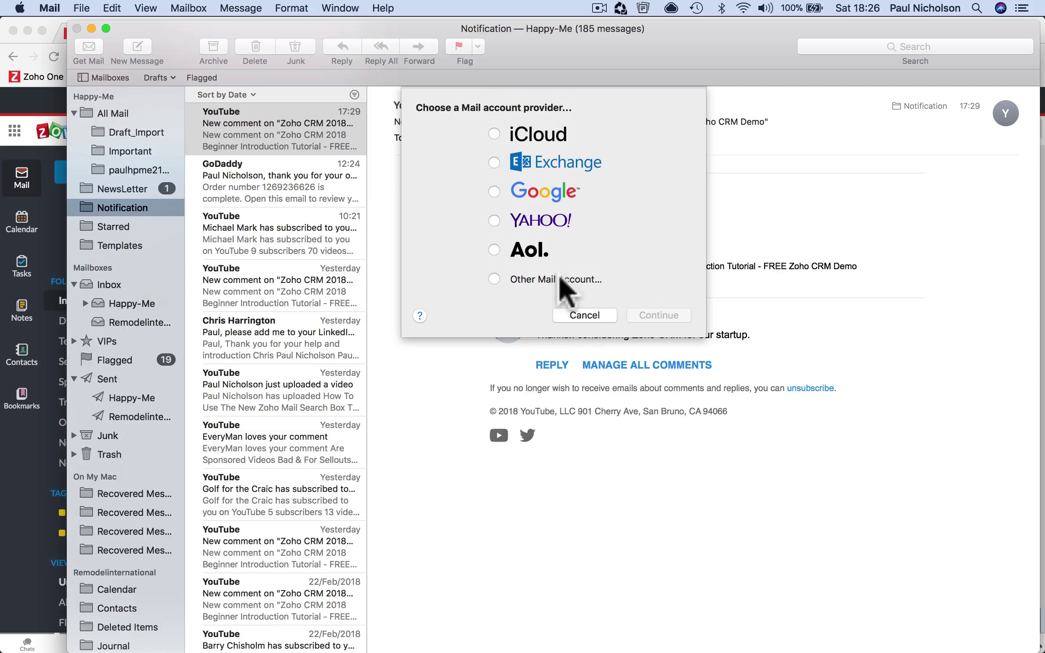
pyautogui.click(560, 279)
pyautogui.click(652, 317)
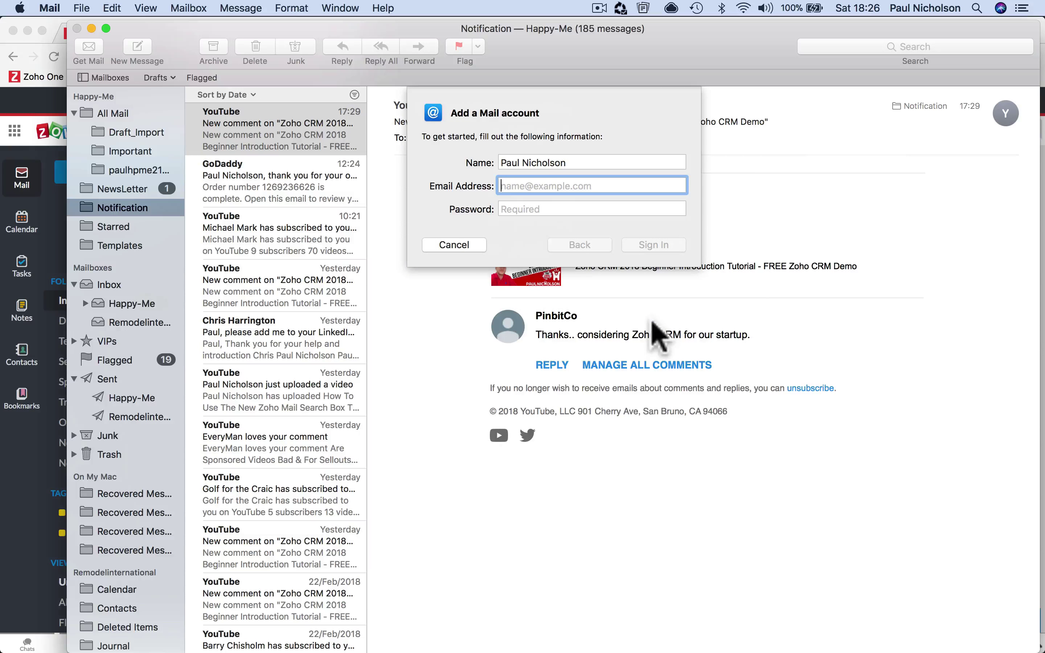
# Enter name Team Happy-Me Sports, the team's Zoho address and password, then sign in
pyautogui.tripleClick(523, 163)
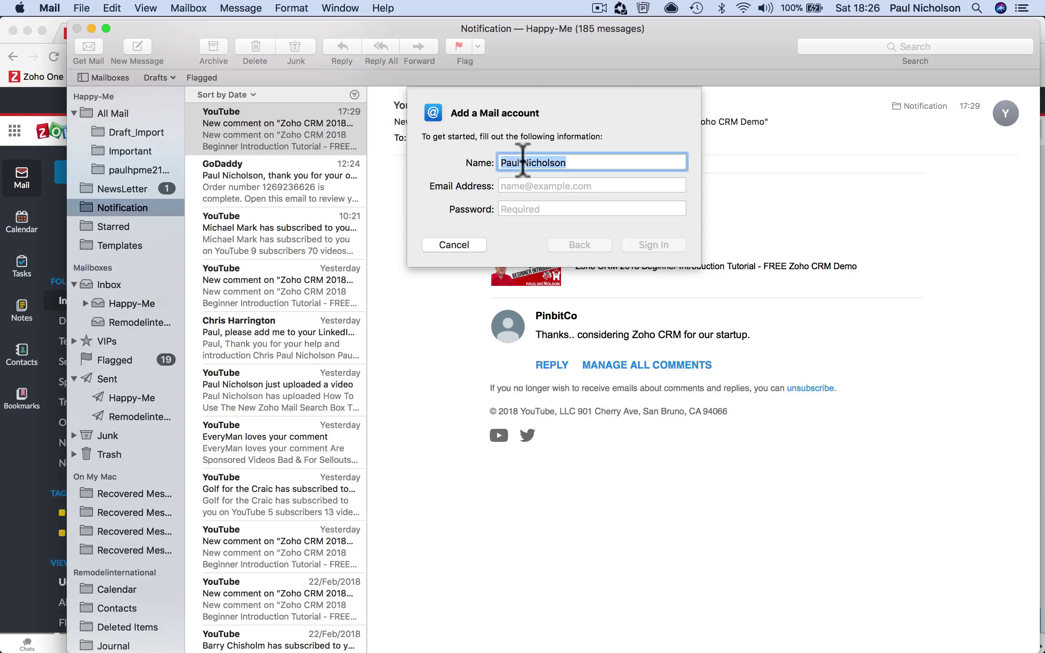
pyautogui.write('Team Happy-Me Sports')
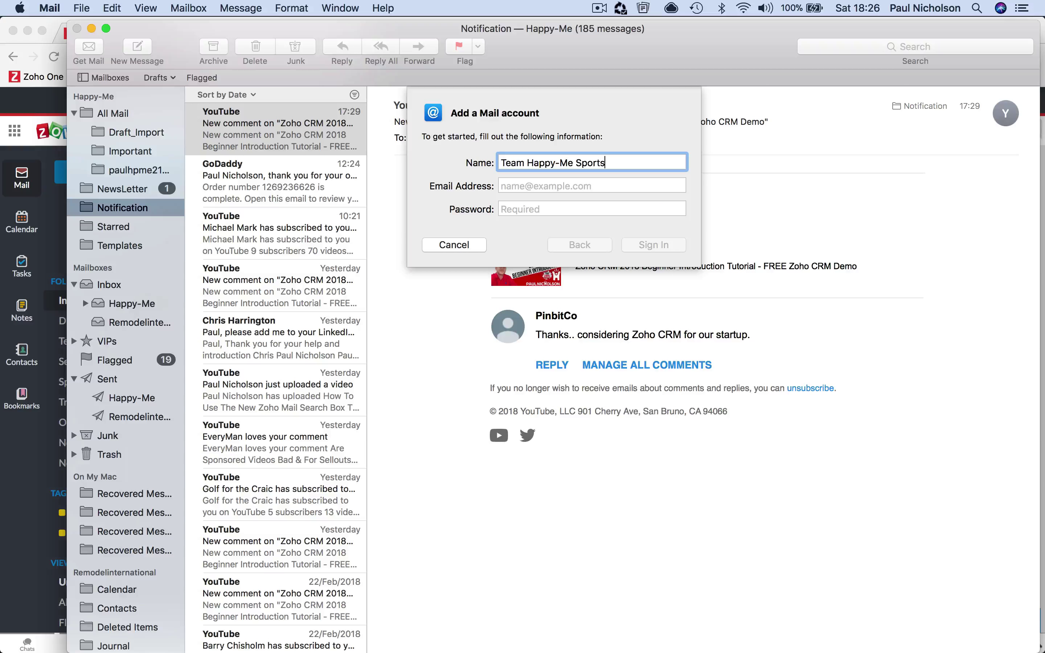
pyautogui.press('Tab')
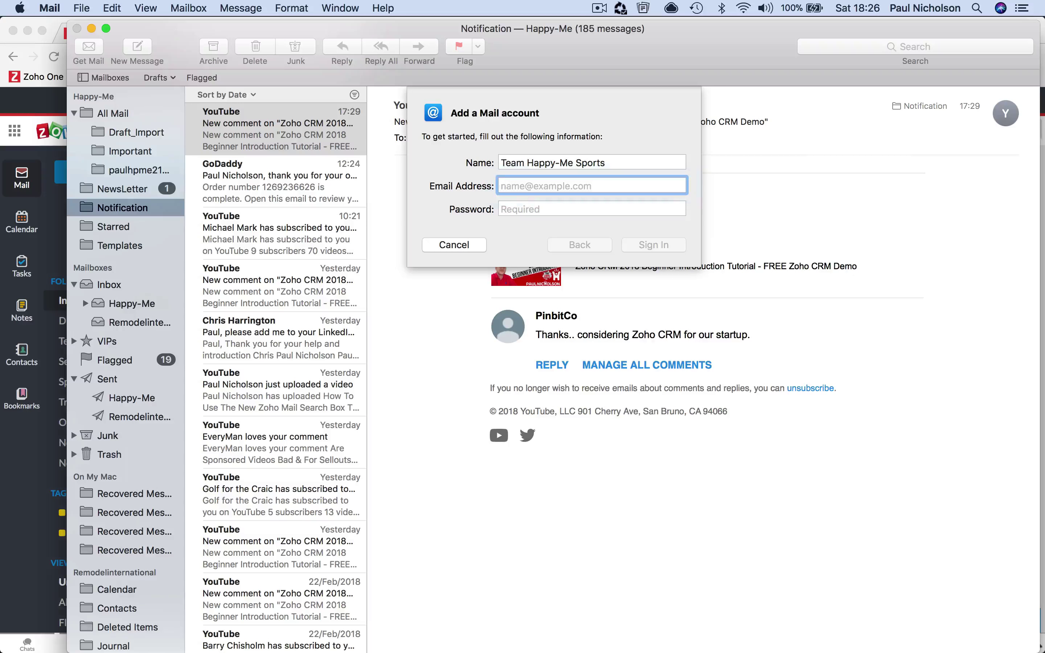
pyautogui.press('Tab')
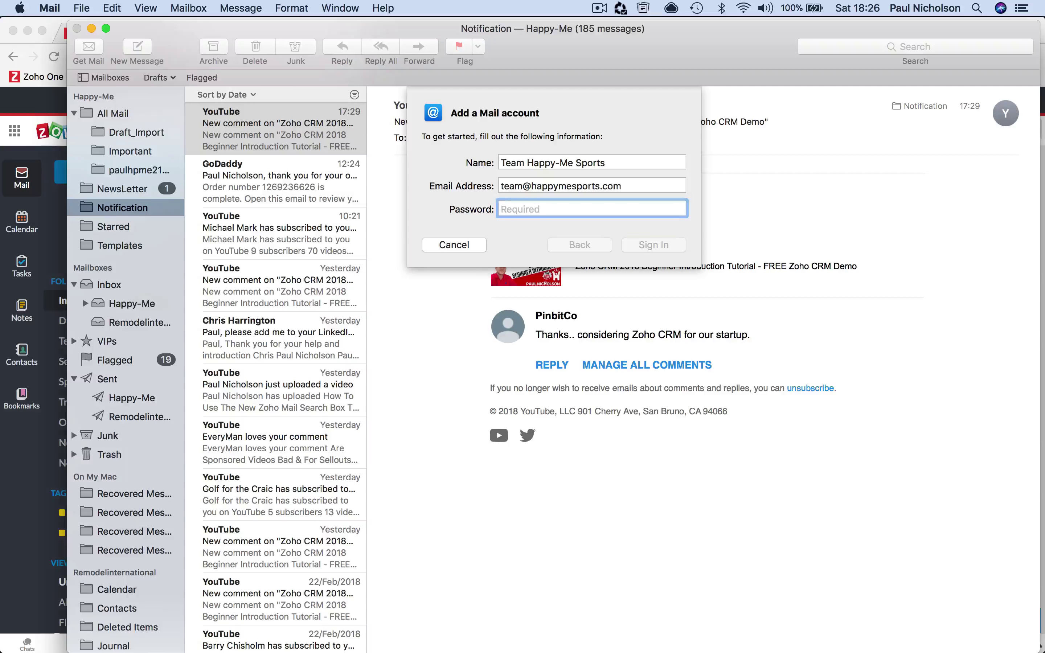
pyautogui.write('•')
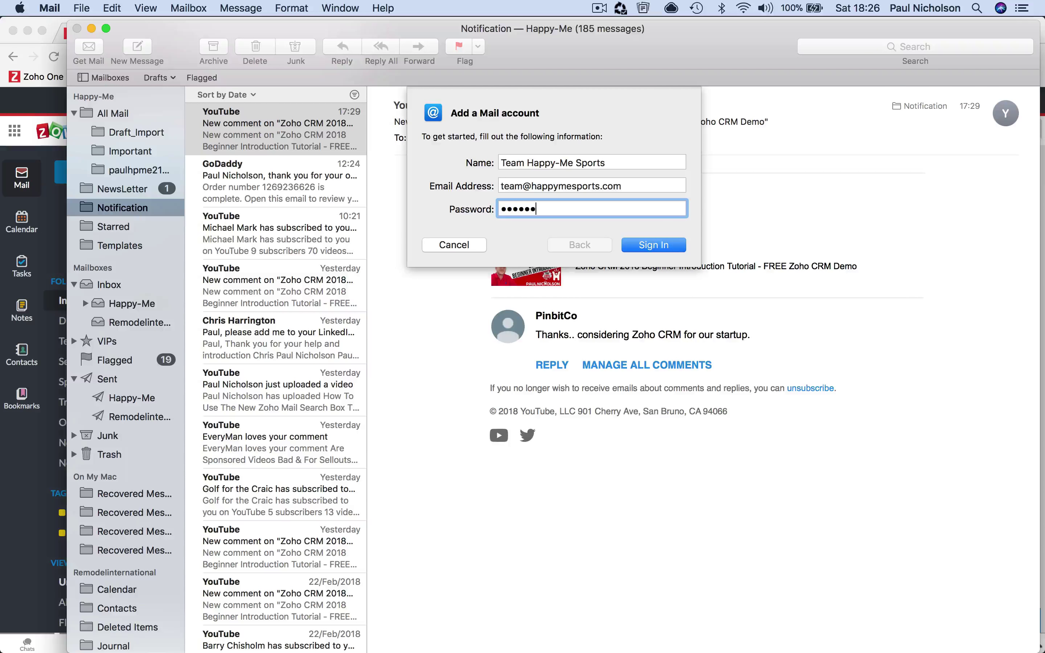
pyautogui.click(669, 247)
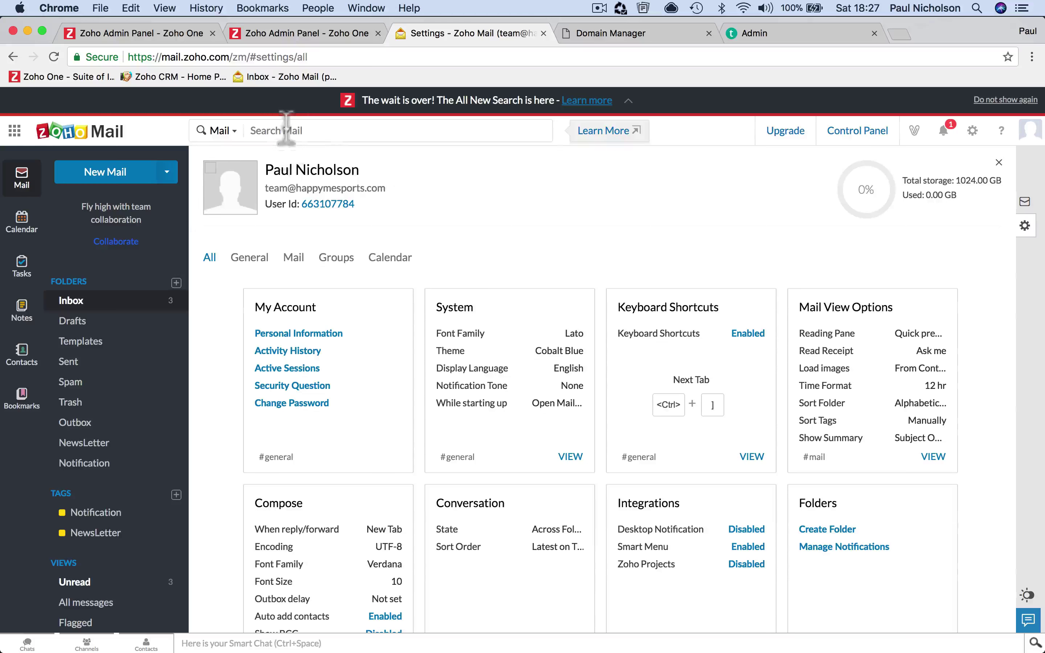
# Search Quick Access for 'imap' to show the account's IMAP server names and ports
pyautogui.click(286, 129)
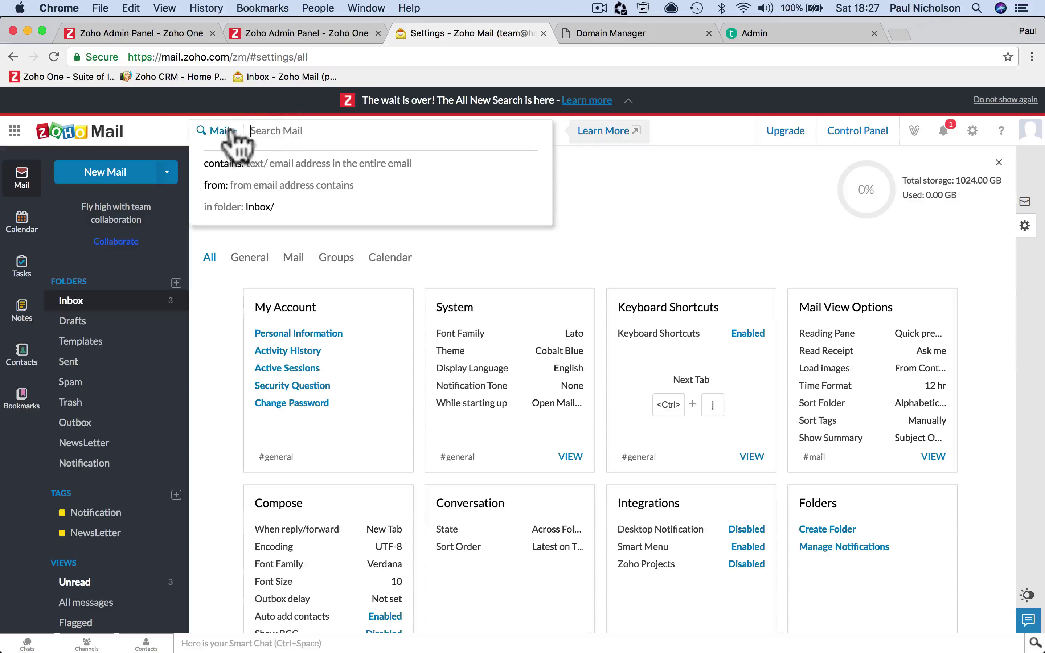
pyautogui.click(220, 131)
pyautogui.click(233, 328)
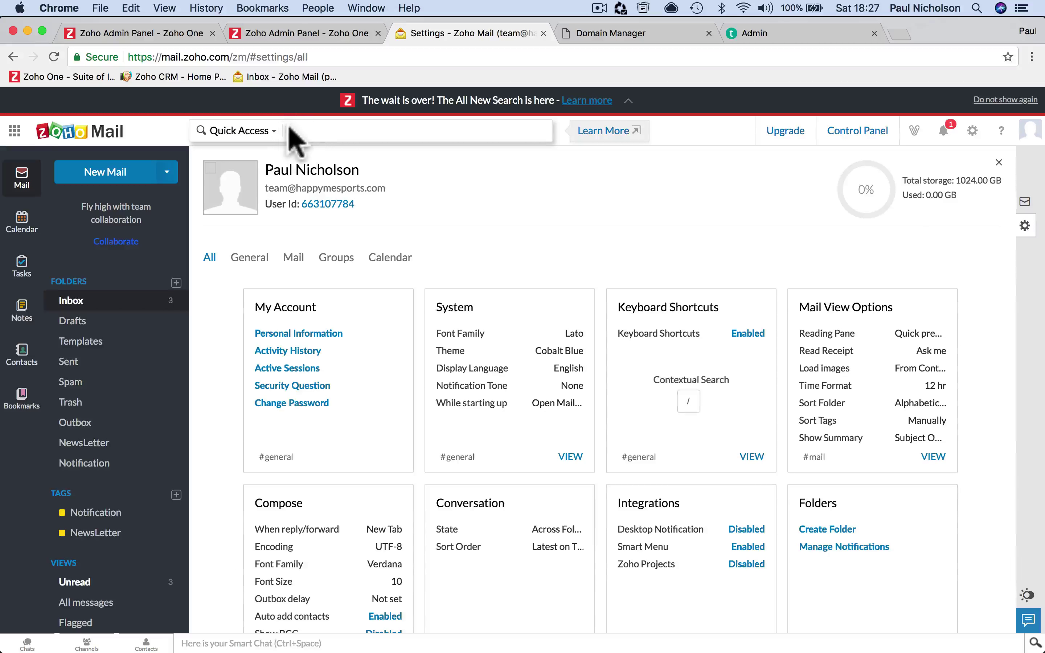
pyautogui.write('imap')
pyautogui.press('Return')
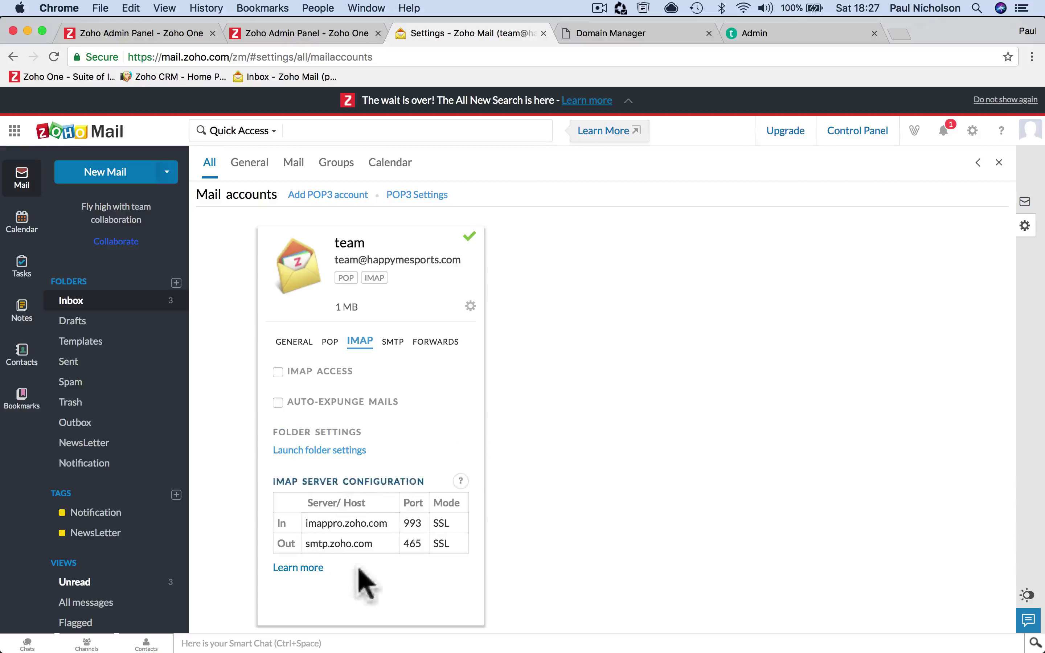
pyautogui.moveTo(565, 645)
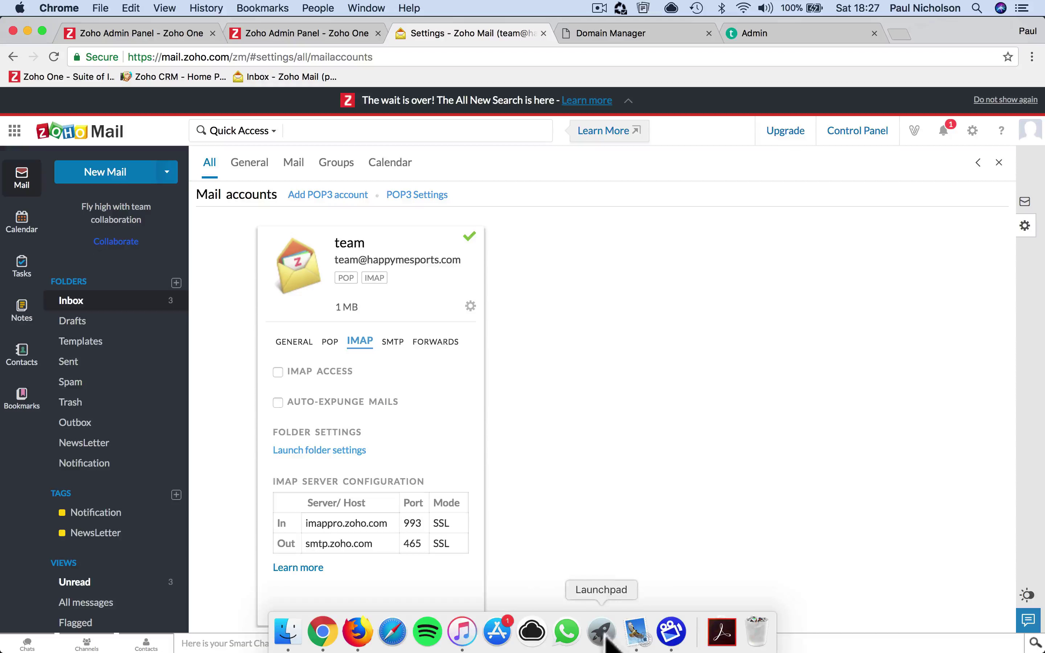
pyautogui.click(643, 640)
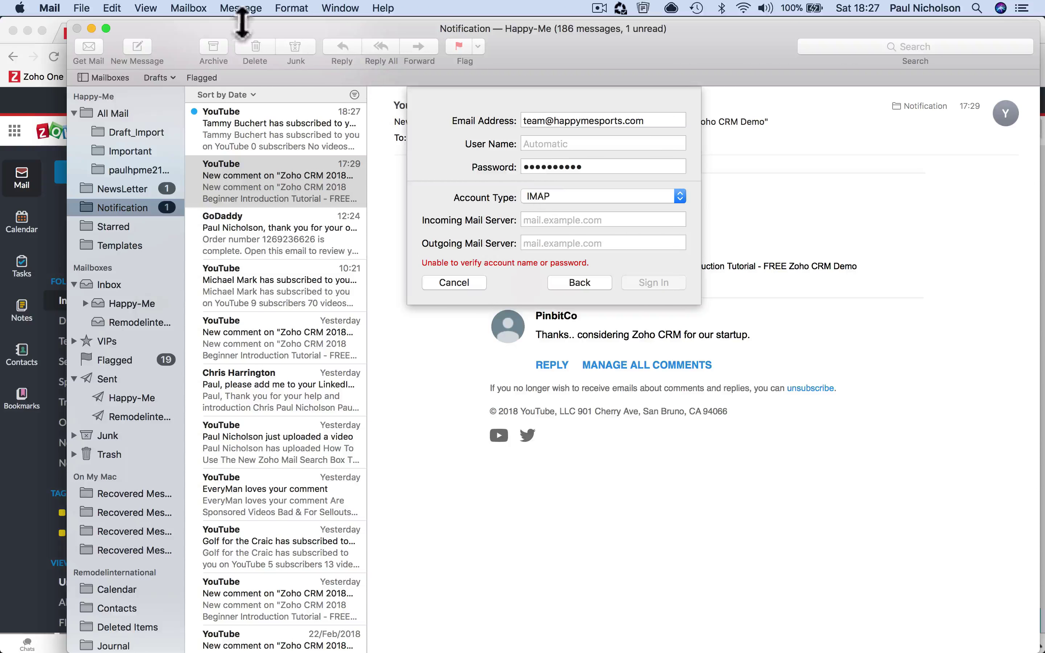
pyautogui.moveTo(238, 32); pyautogui.dragTo(250, 150)
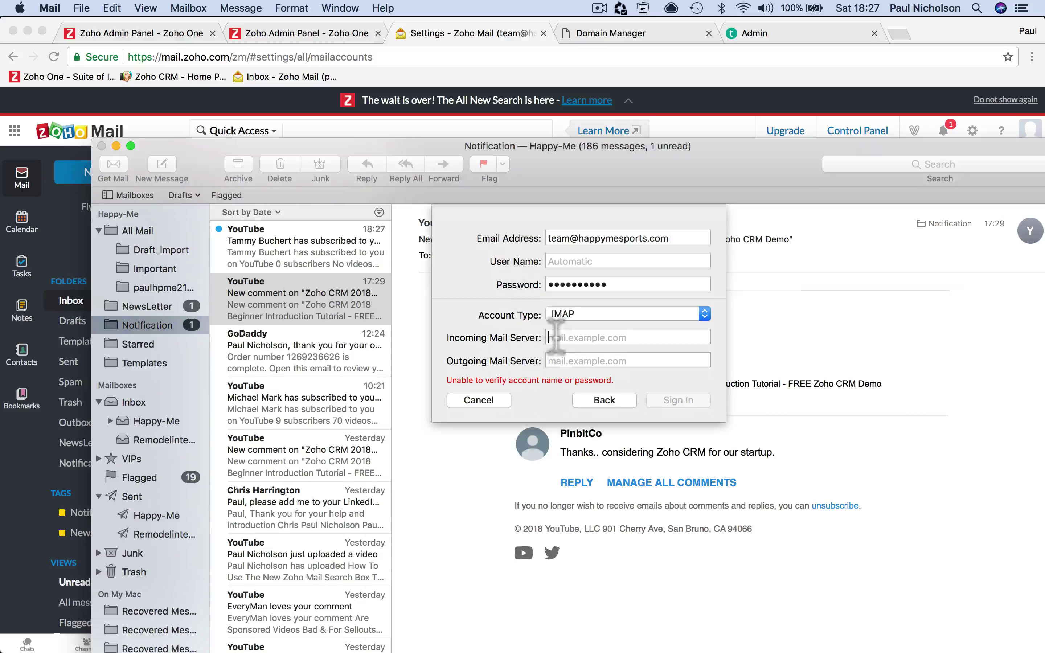
pyautogui.click(551, 337)
pyautogui.write('imappro.z')
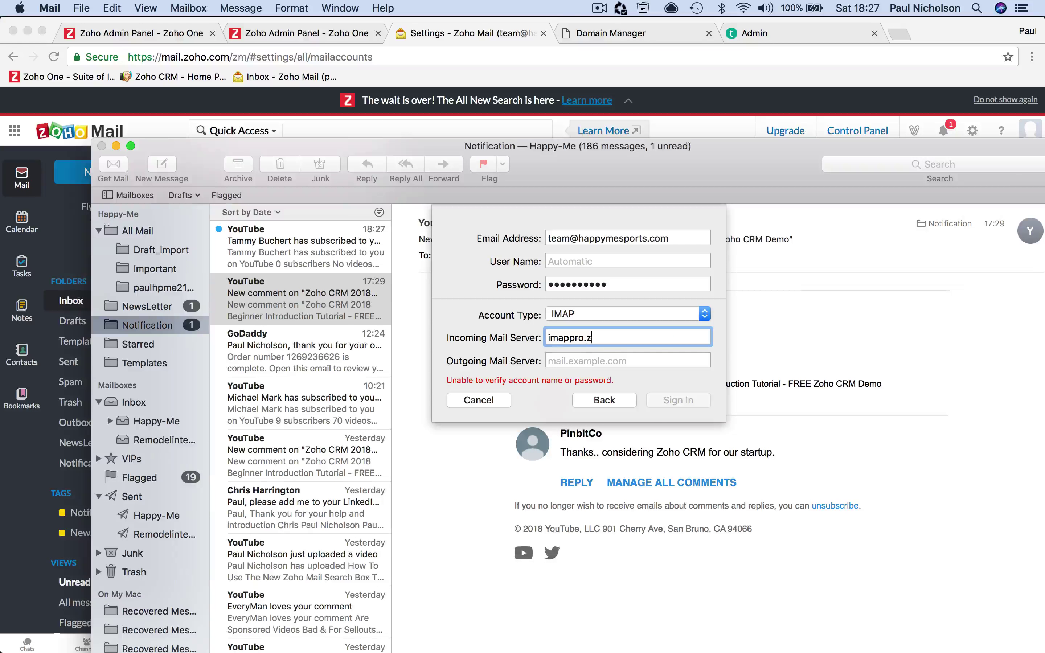
pyautogui.write('oho.com')
pyautogui.press('Tab')
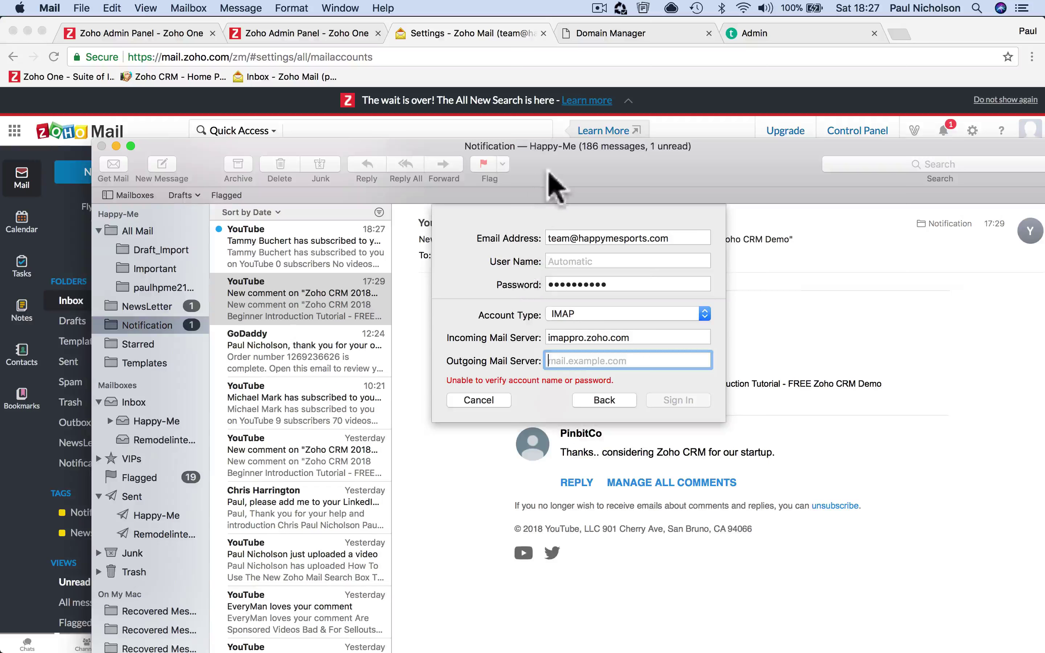
pyautogui.moveTo(526, 152); pyautogui.dragTo(479, 151)
pyautogui.write('smtp.zoho.com')
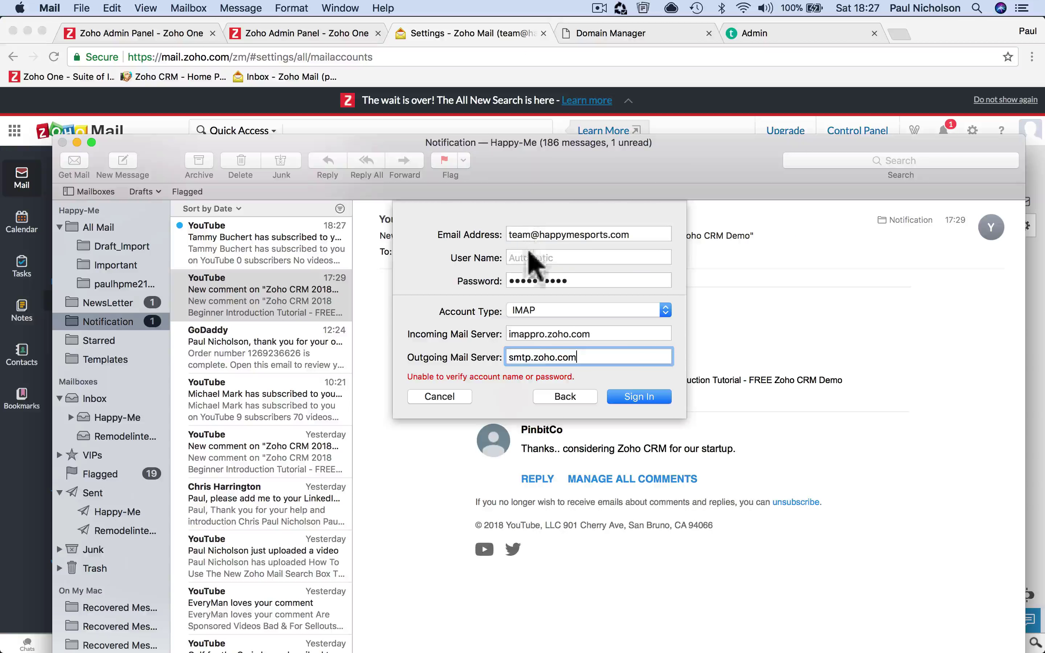
# Retry sign-in, then retype the account password and try signing in again
pyautogui.click(526, 257)
pyautogui.click(644, 399)
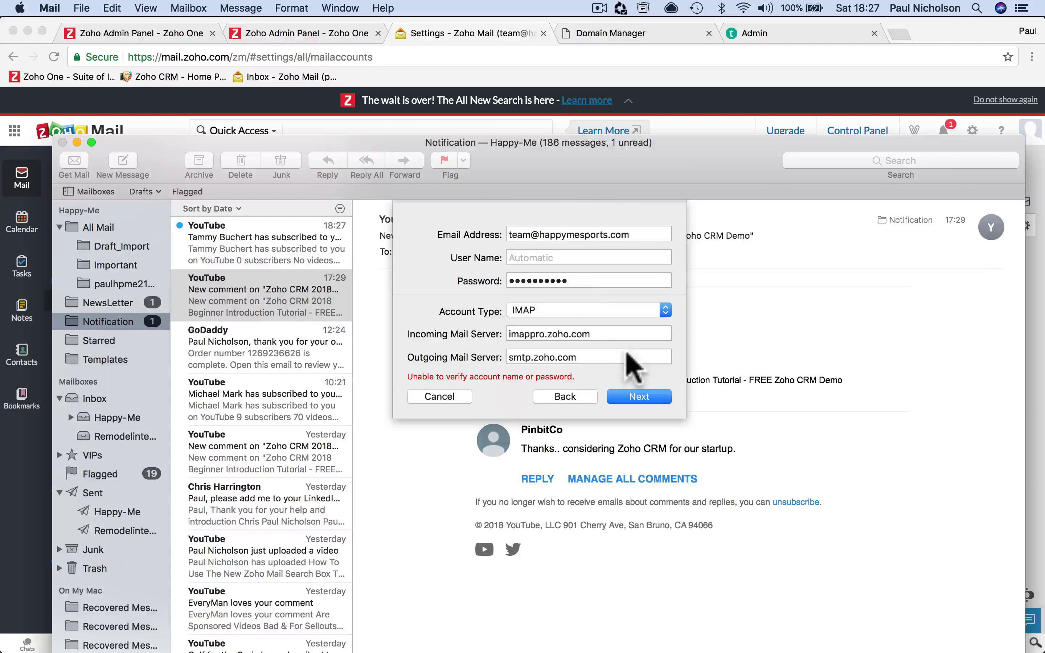
pyautogui.doubleClick(581, 279)
pyautogui.write('•')
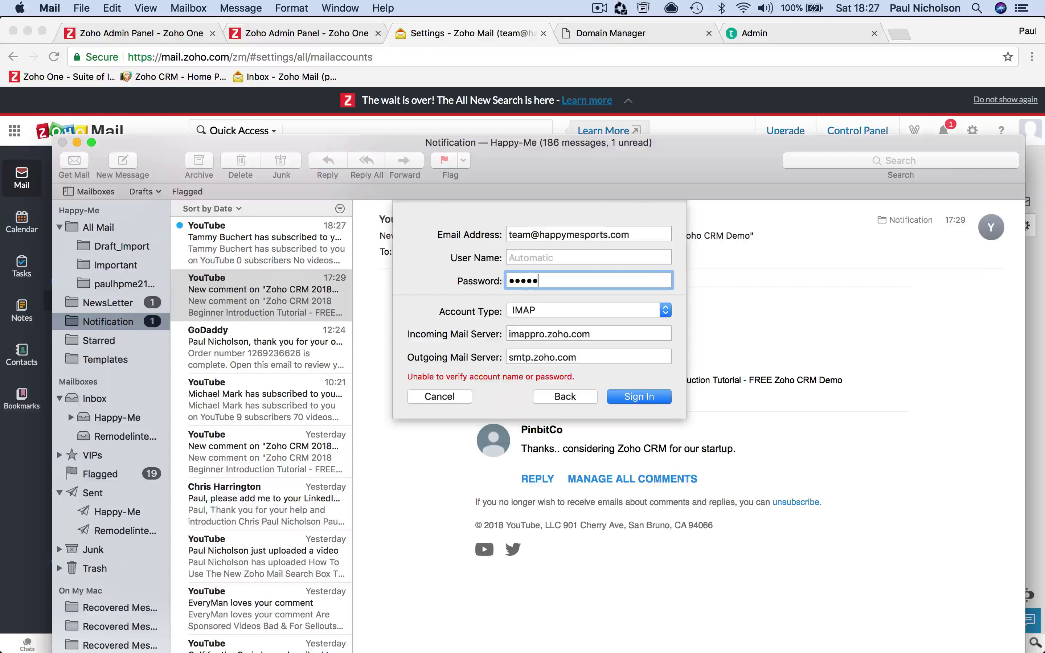
pyautogui.write('•')
pyautogui.click(651, 396)
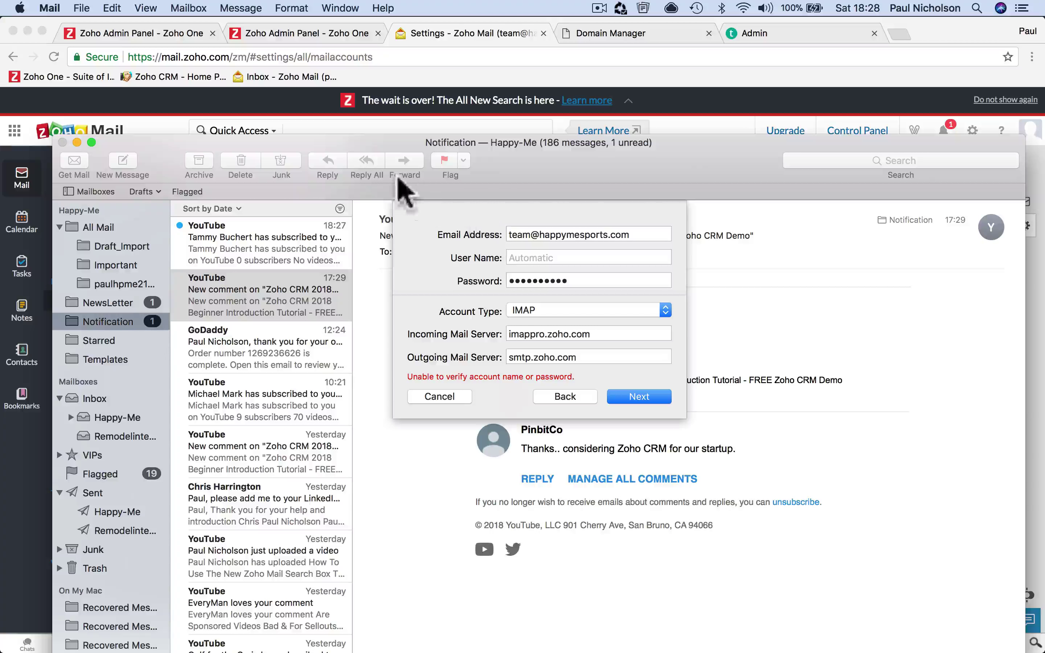
# Go back to the team account's IMAP tab in Zoho Mail to enable IMAP access
pyautogui.click(4, 458)
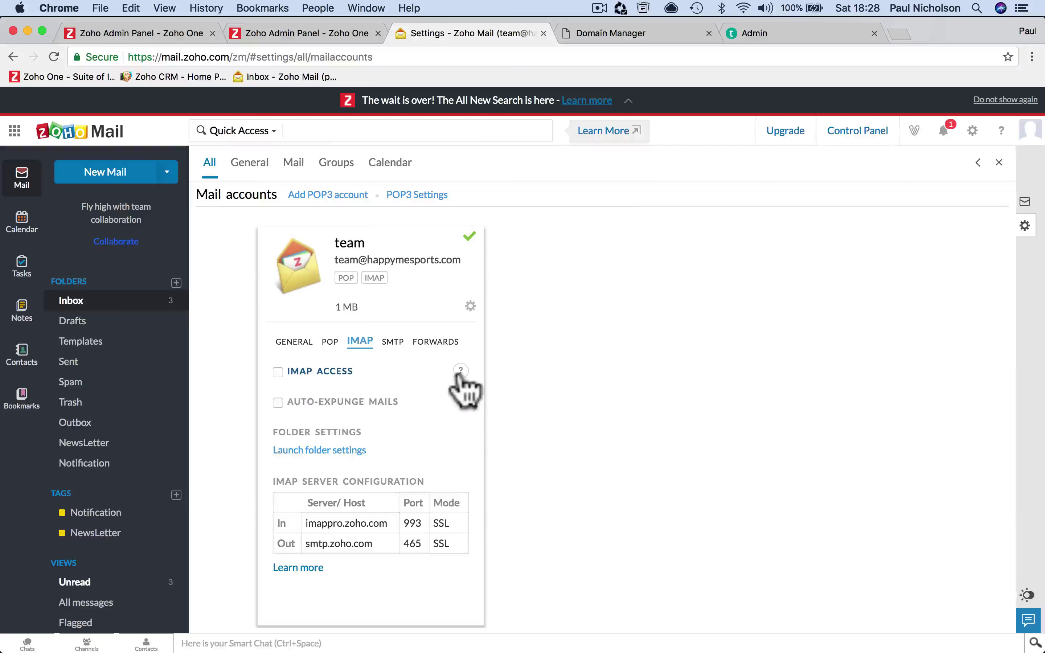
pyautogui.moveTo(460, 374)
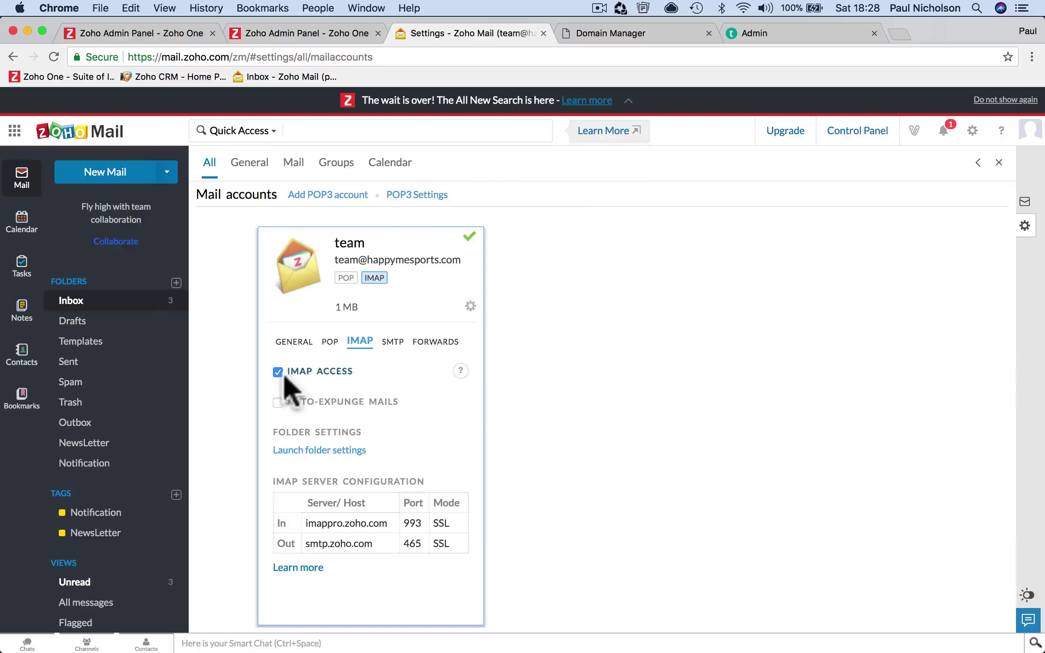
pyautogui.moveTo(643, 639)
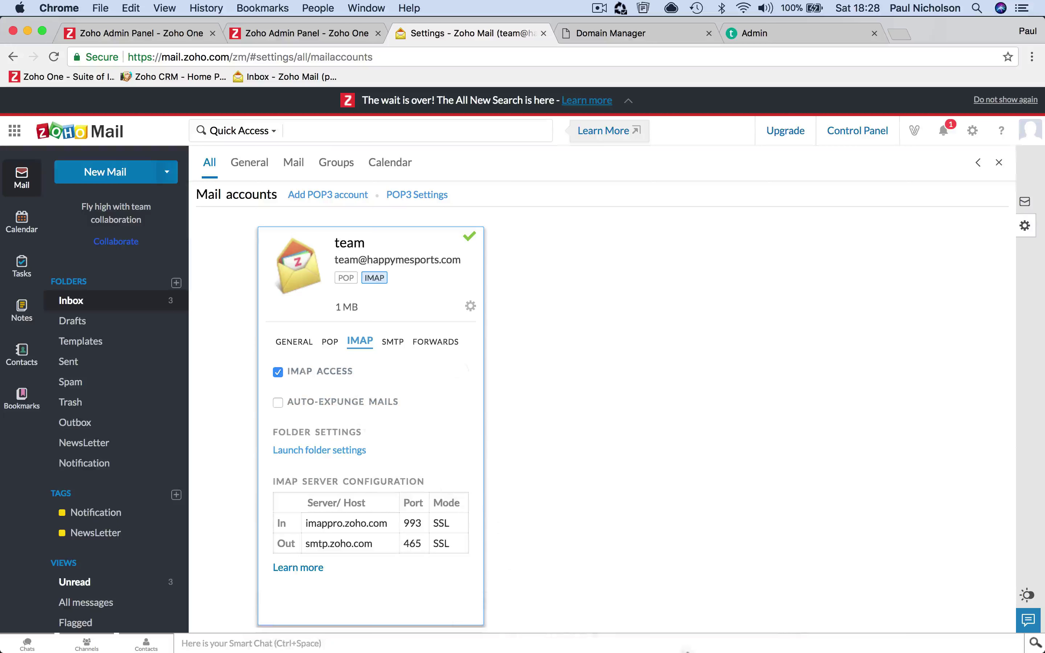
# Accept the IMAP server settings and finish adding the Happymesports account for Mail and Notes
pyautogui.moveTo(723, 640)
pyautogui.click(637, 631)
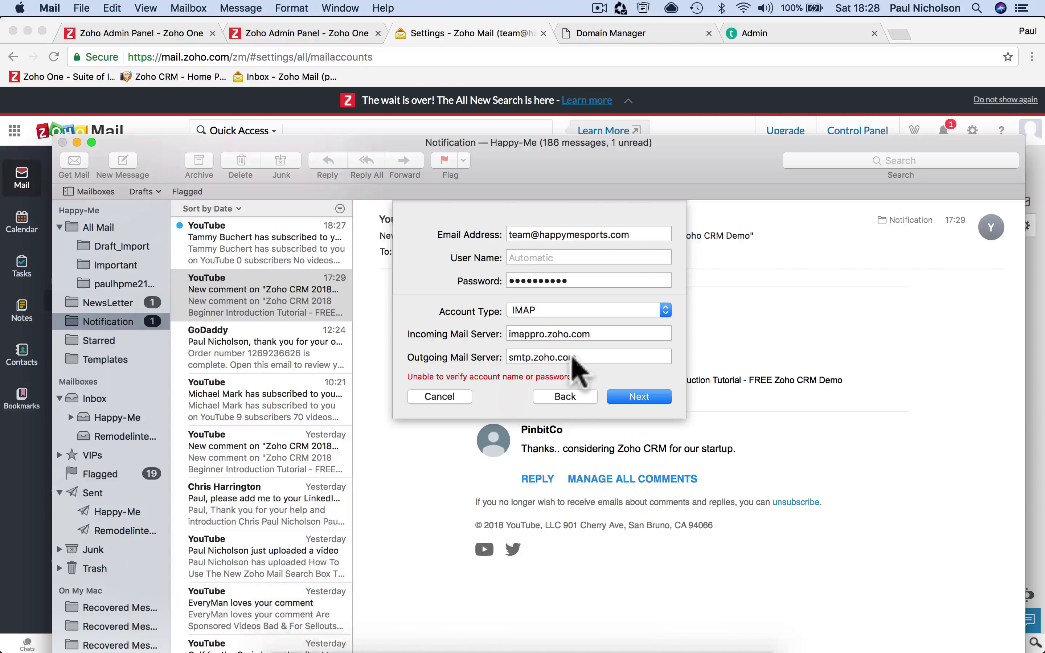
pyautogui.click(624, 400)
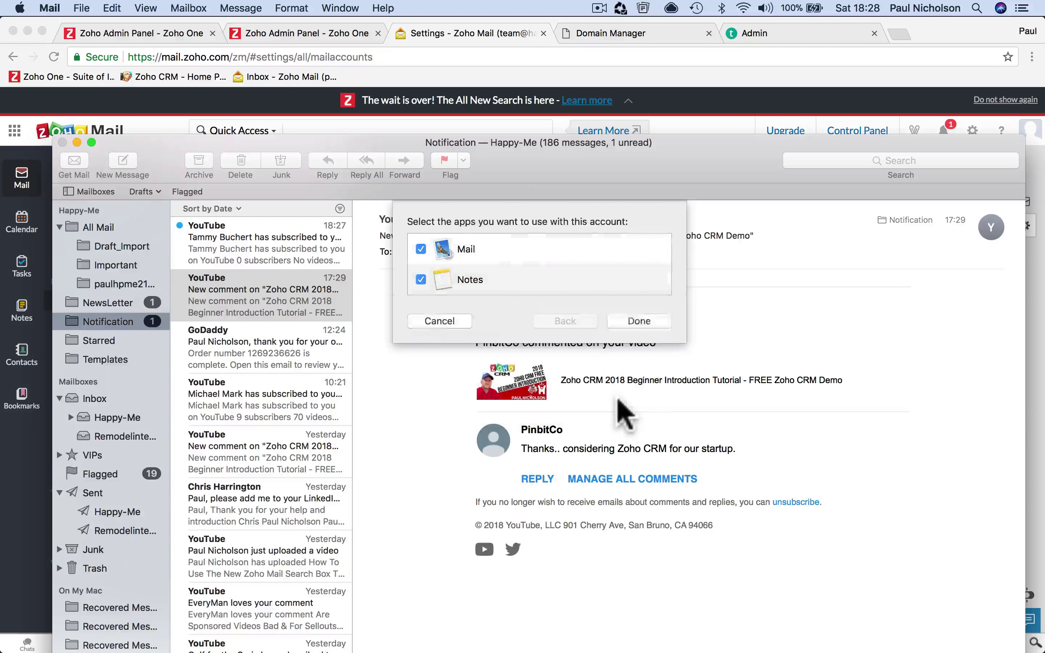
pyautogui.click(638, 321)
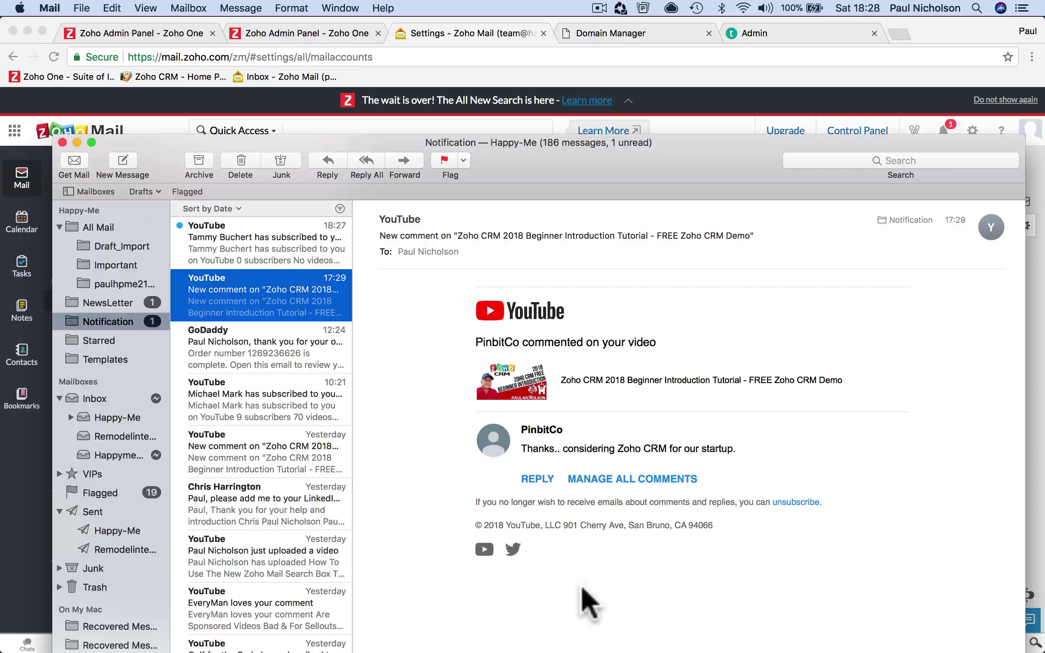
pyautogui.moveTo(392, 635)
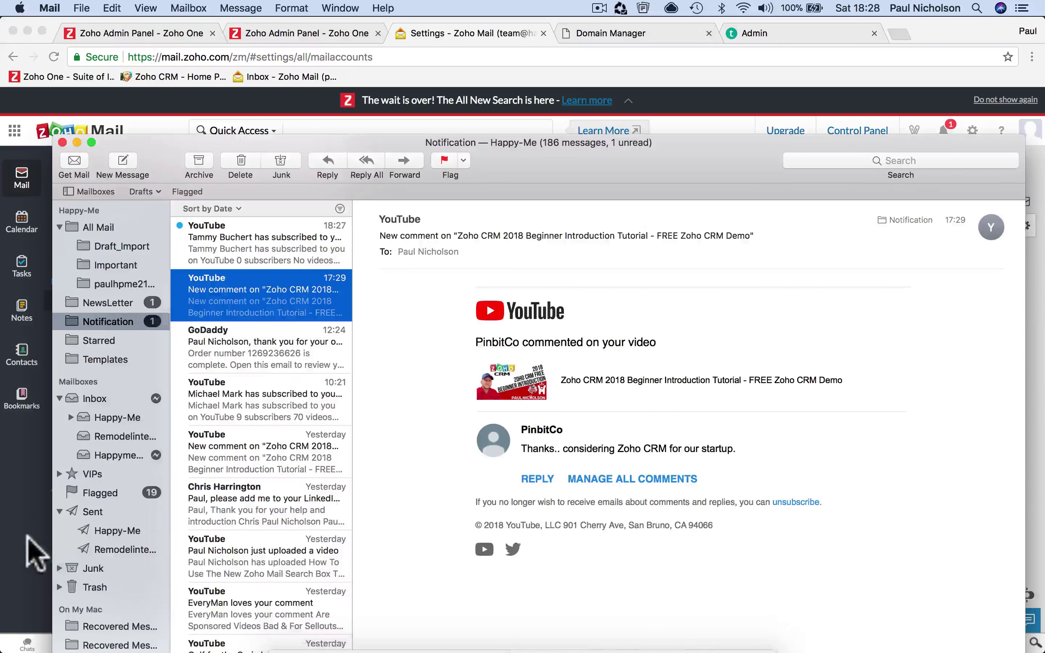
pyautogui.click(28, 551)
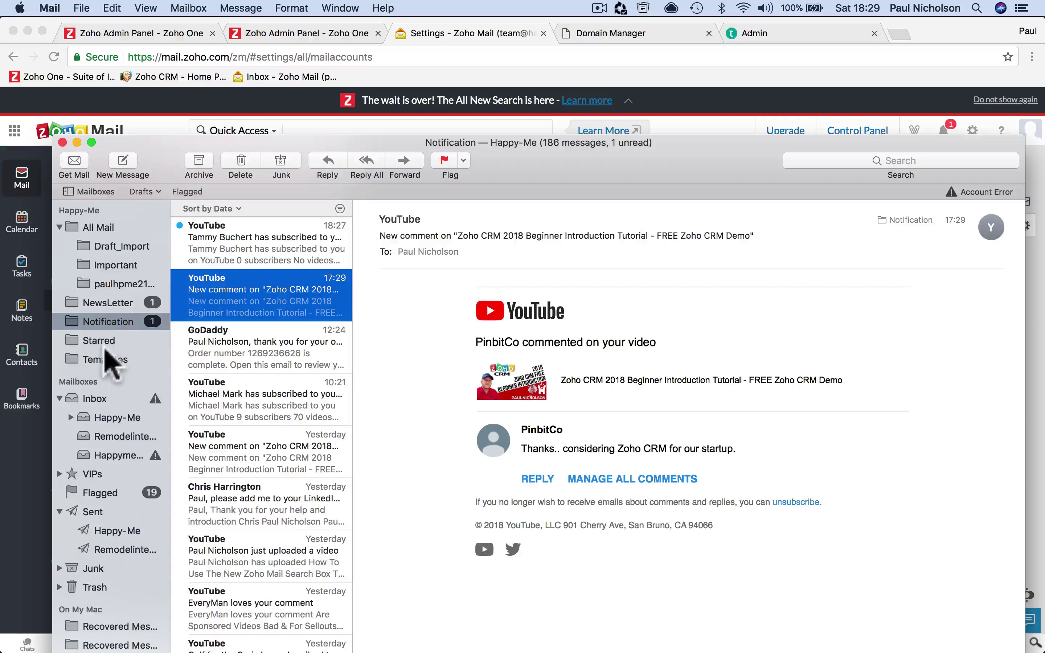
# Select the empty Happymesports inbox and choose Try Again on its account error
pyautogui.click(121, 455)
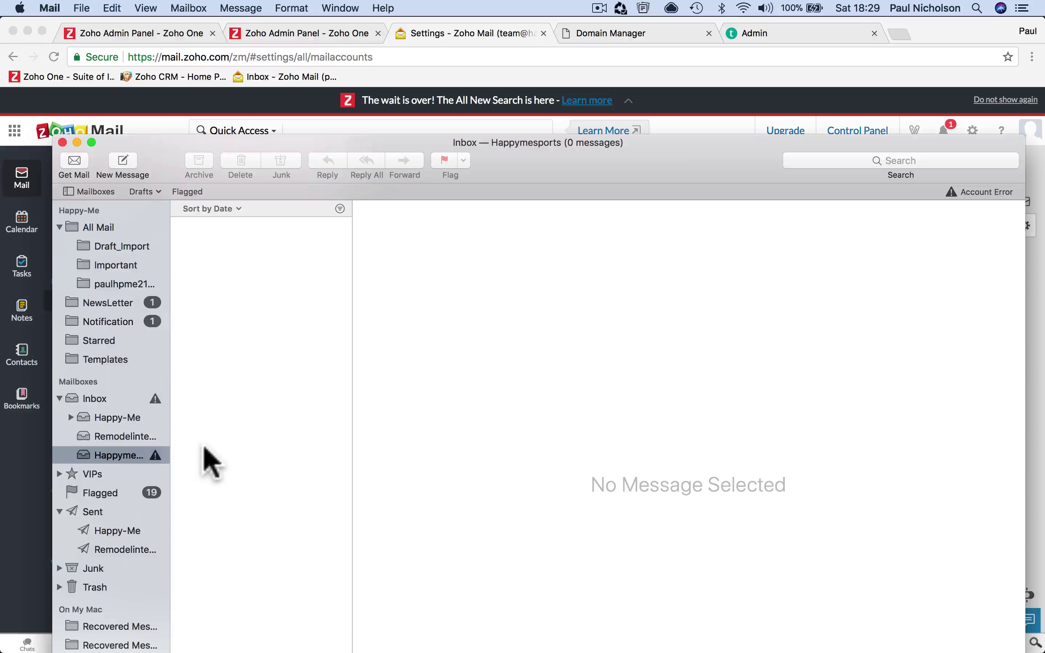
pyautogui.scroll(-4, 119, 431)
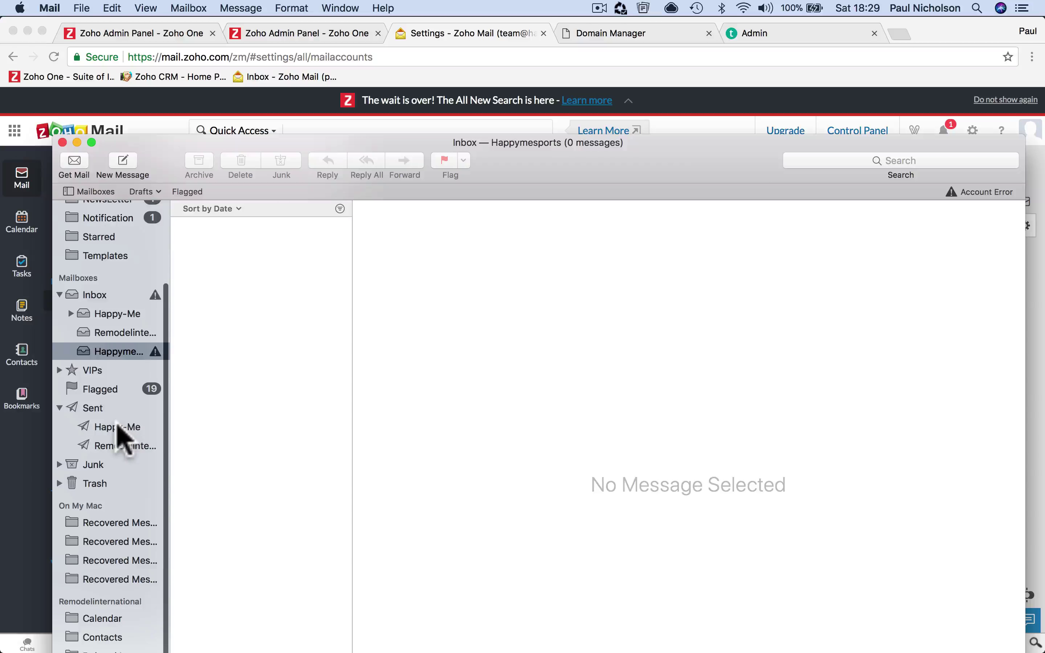
pyautogui.moveTo(156, 159); pyautogui.dragTo(159, 43)
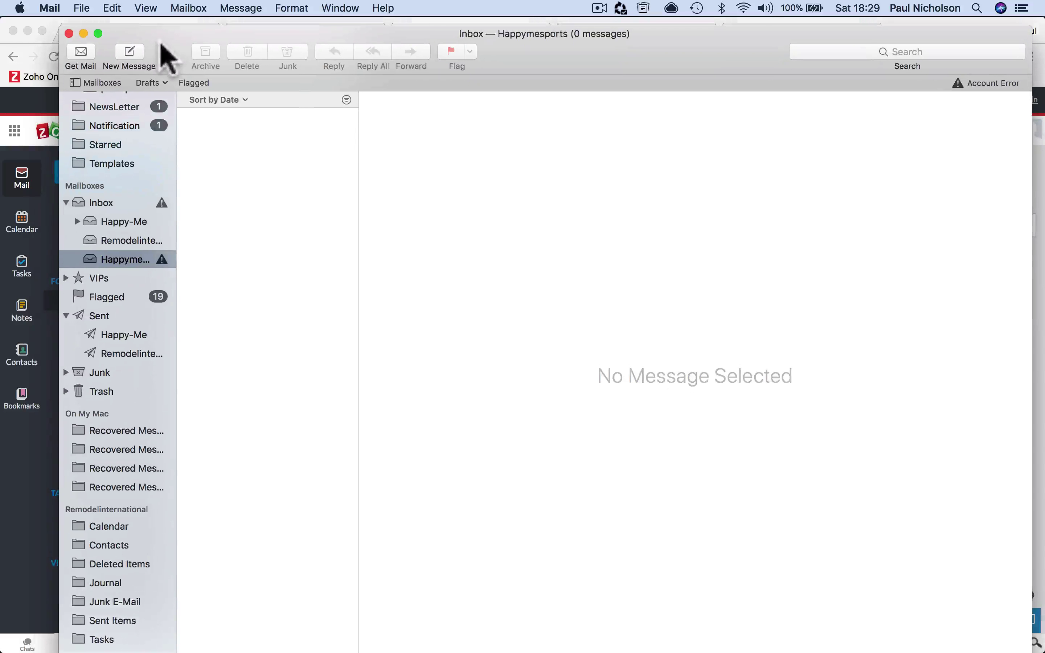
pyautogui.click(161, 260)
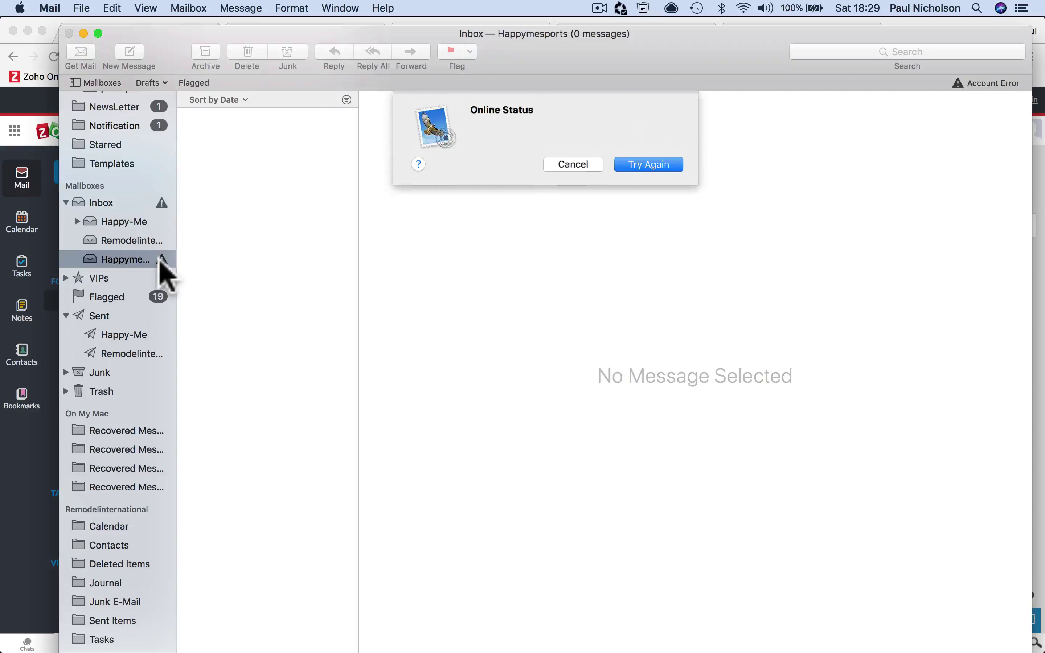
pyautogui.click(657, 169)
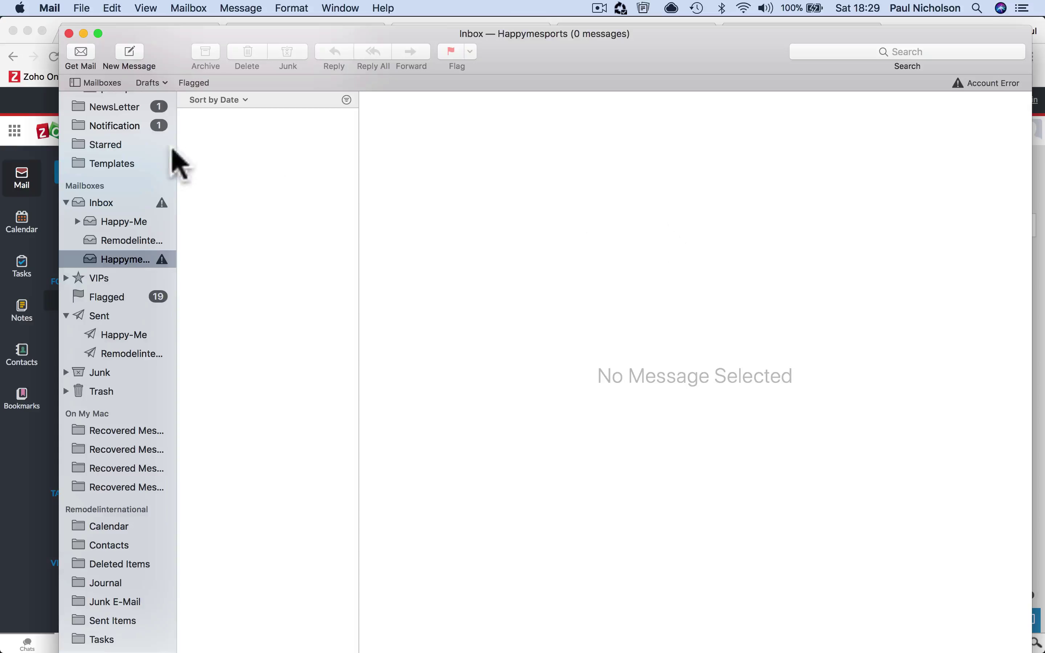
pyautogui.click(50, 7)
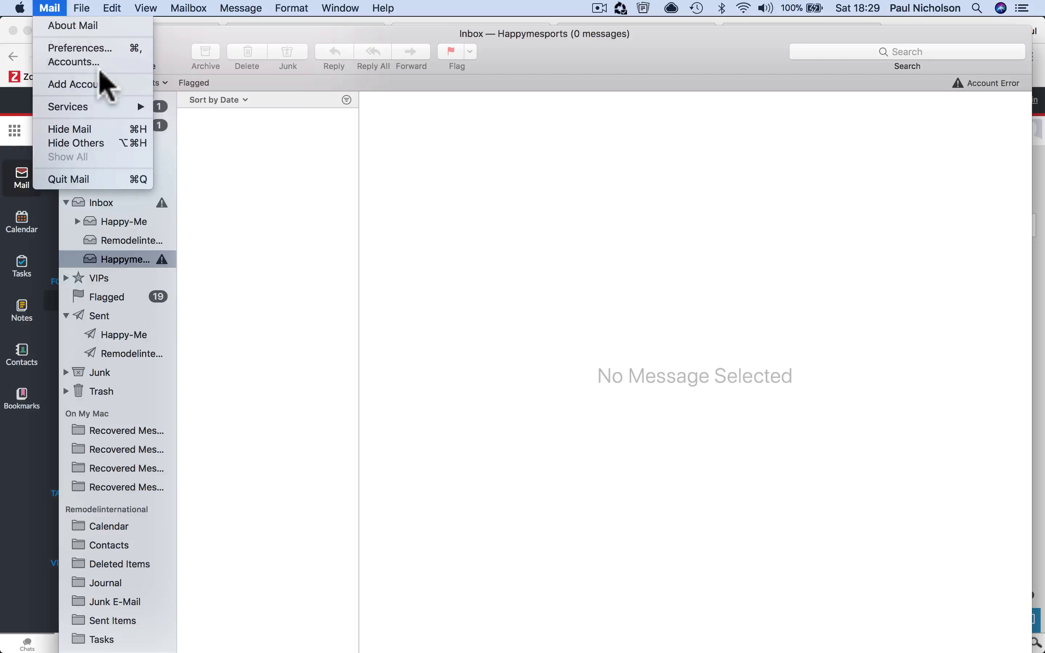
# Check the Happymesports account in Preferences > Accounts, showing Offline, then return to Chrome
pyautogui.click(101, 53)
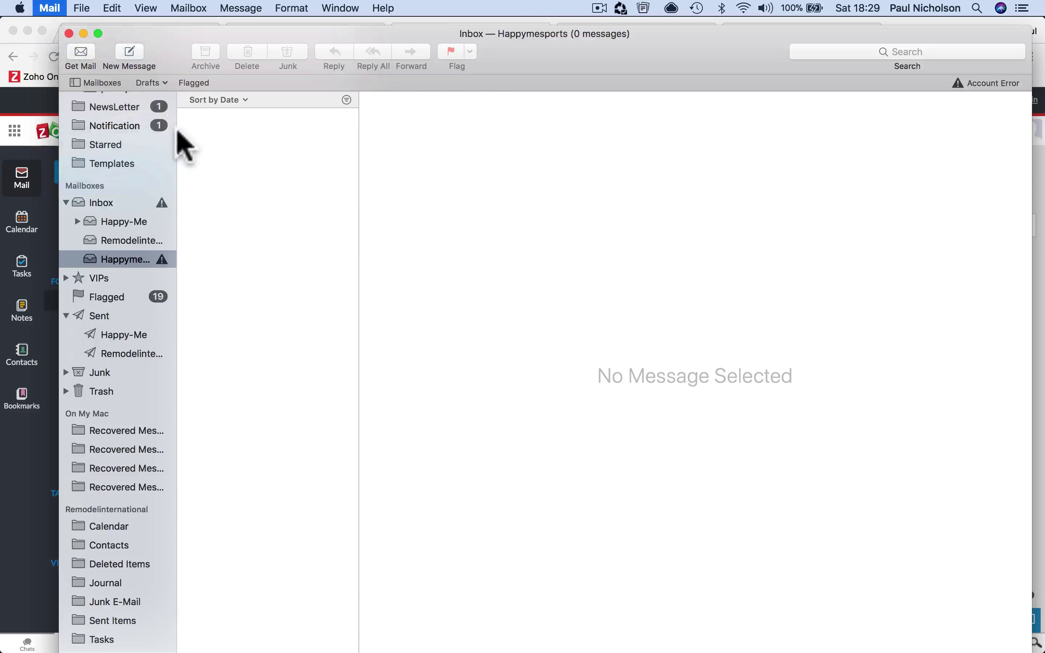
pyautogui.click(399, 181)
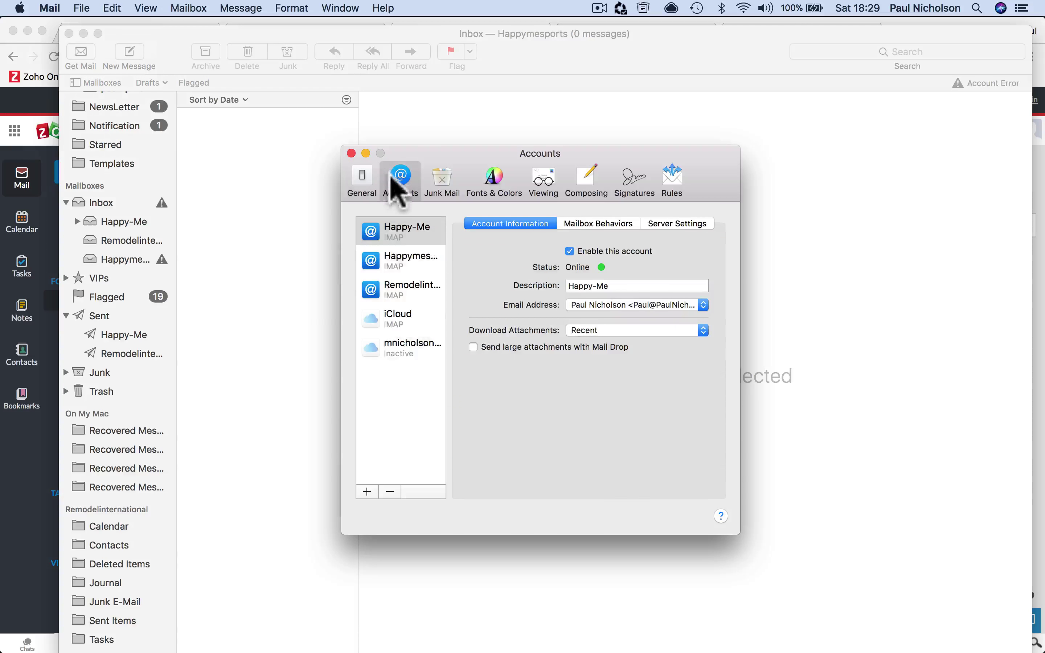
pyautogui.click(414, 270)
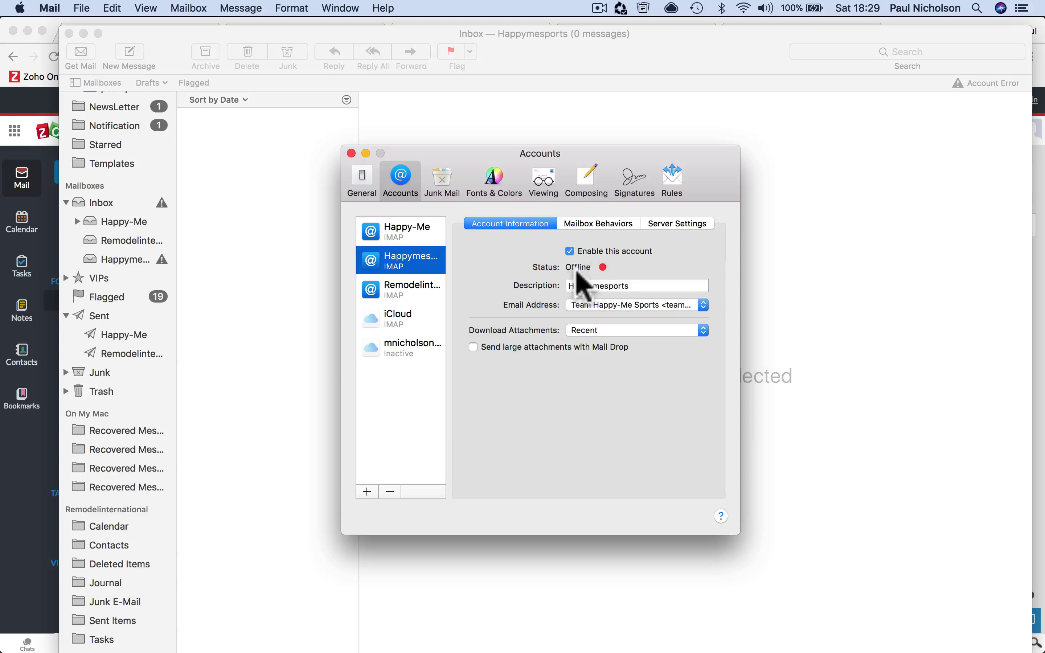
pyautogui.click(18, 444)
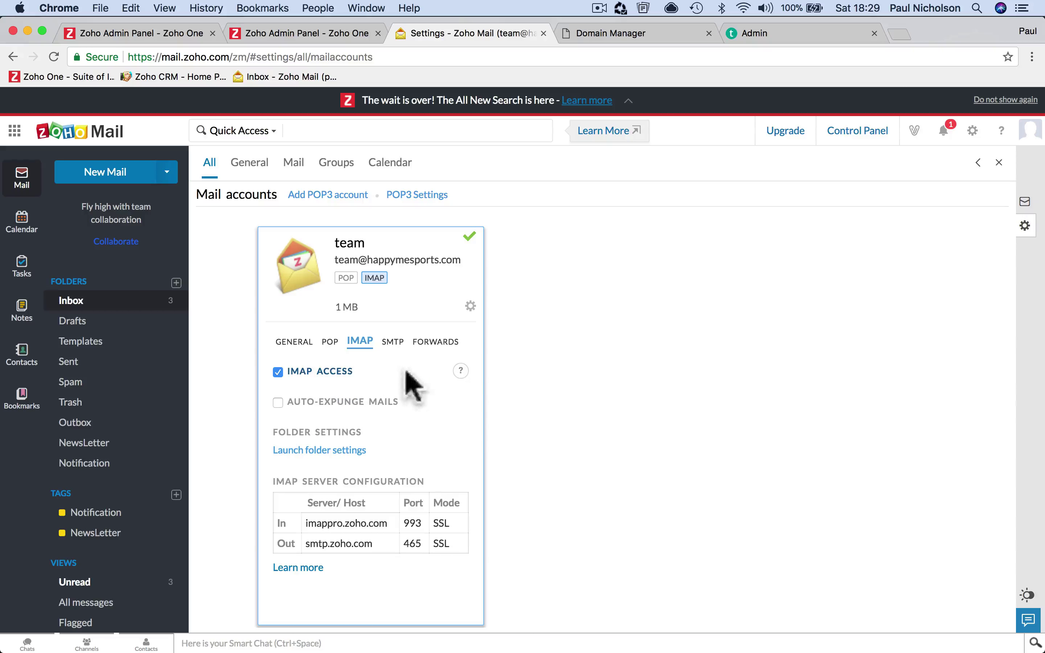
# Collapse the team account's IMAP details and bring up a new message from the team address
pyautogui.click(470, 307)
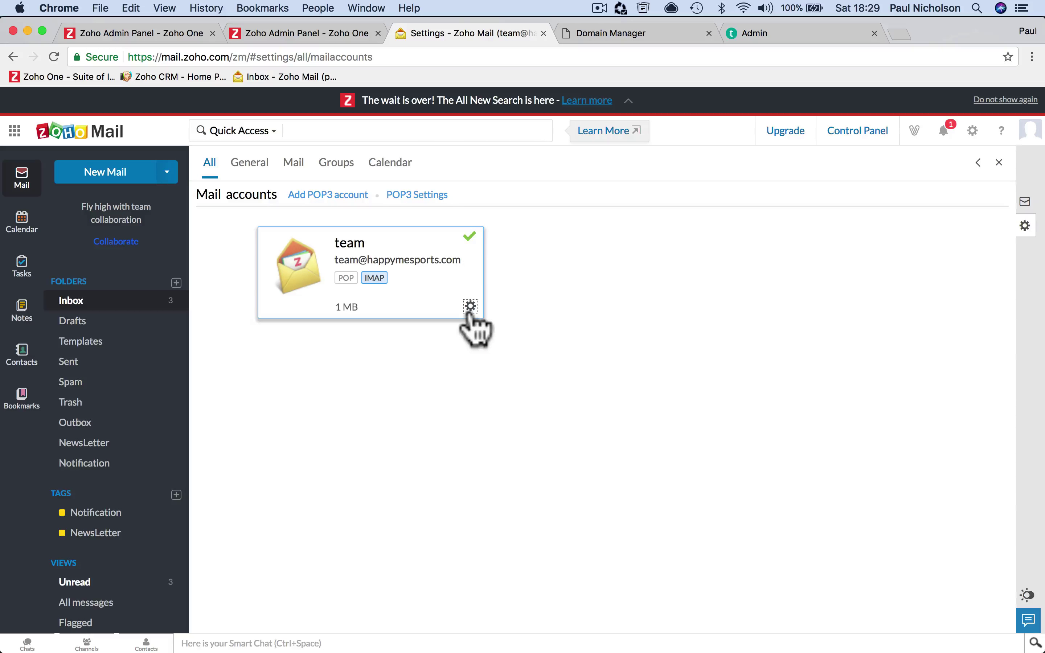
pyautogui.click(328, 194)
pyautogui.click(417, 195)
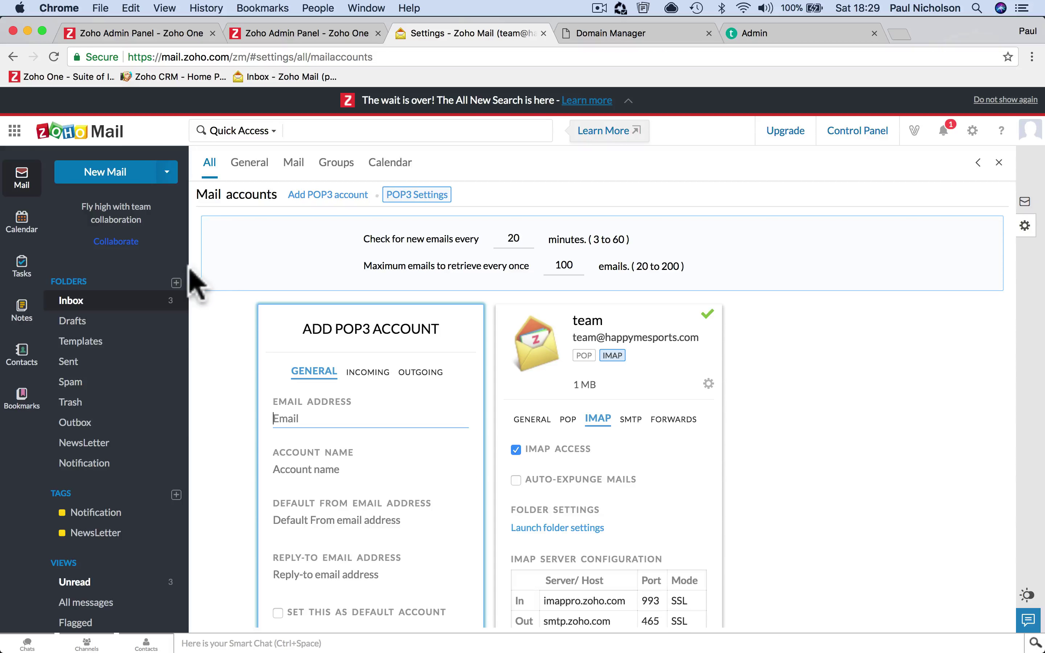
pyautogui.click(137, 203)
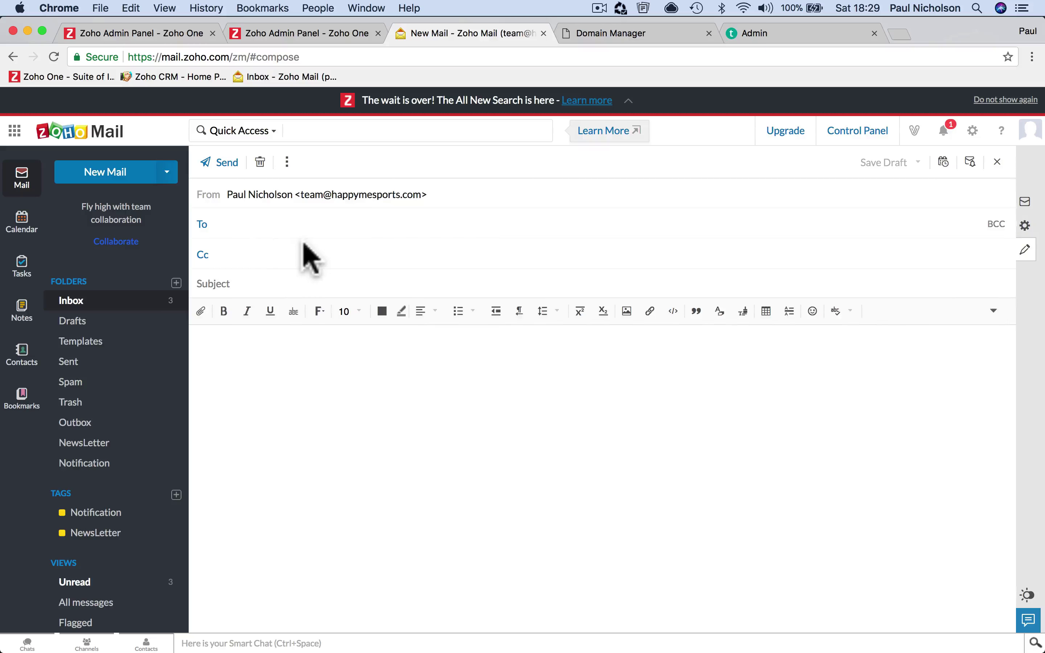
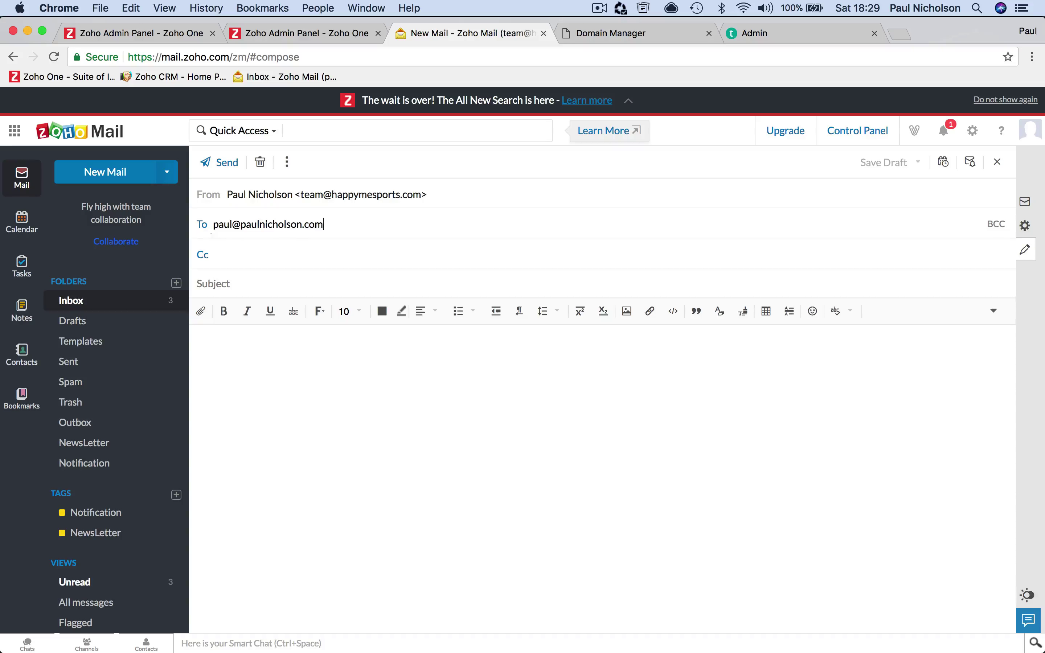
# Send the 'Test' mail with body 'Test hello' to the owner's personal e-mail address
pyautogui.press('Tab')
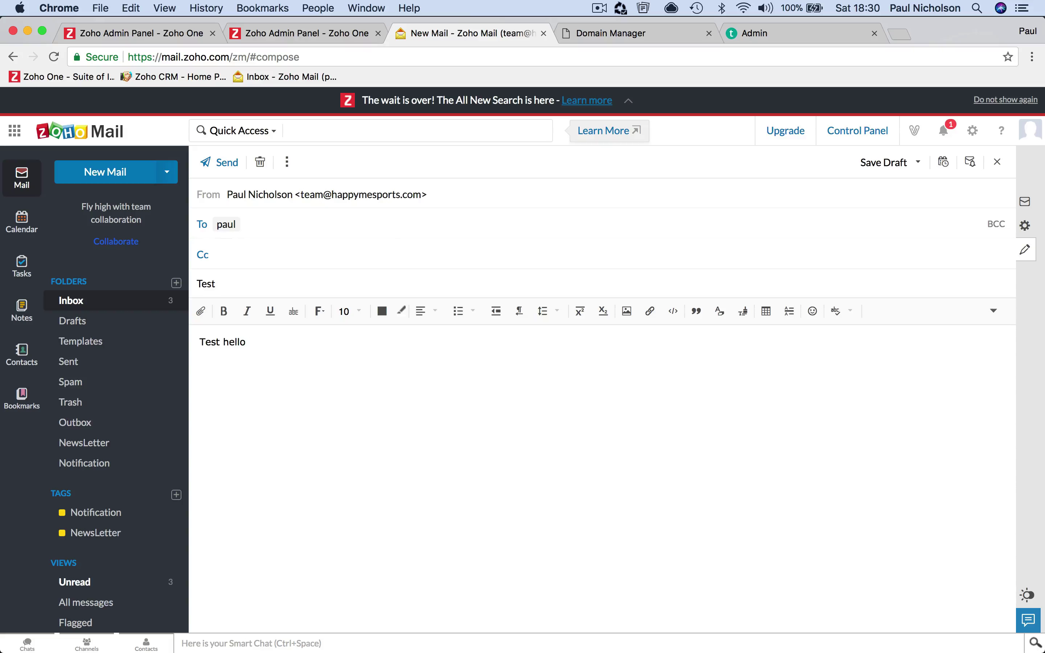
pyautogui.click(226, 163)
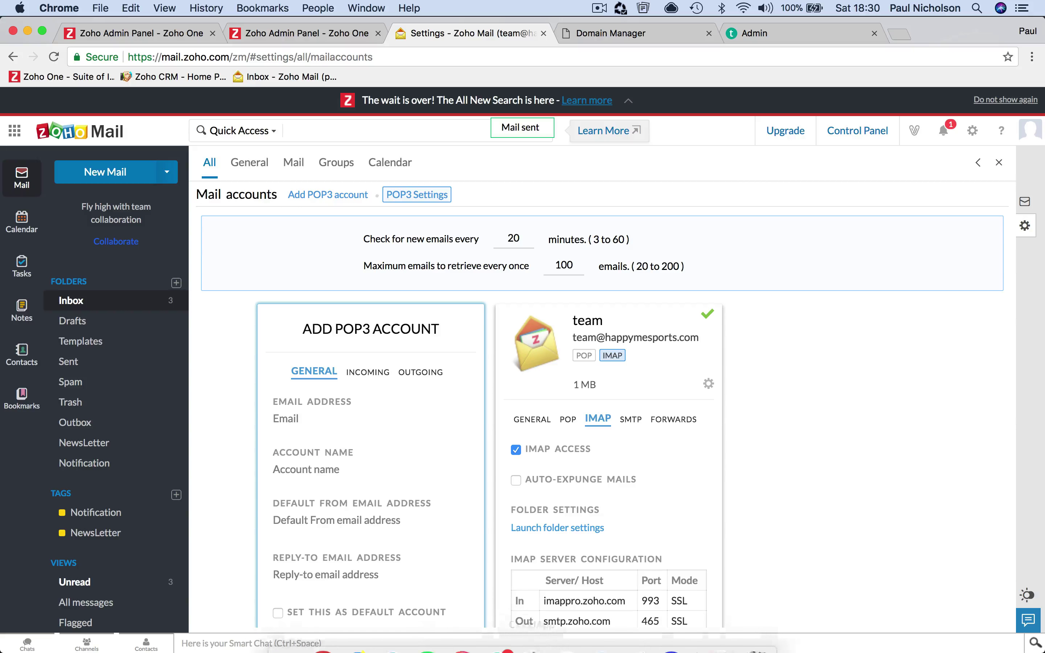
# Open the newly received Test message in Apple Mail's Happy-Me inbox
pyautogui.moveTo(547, 646)
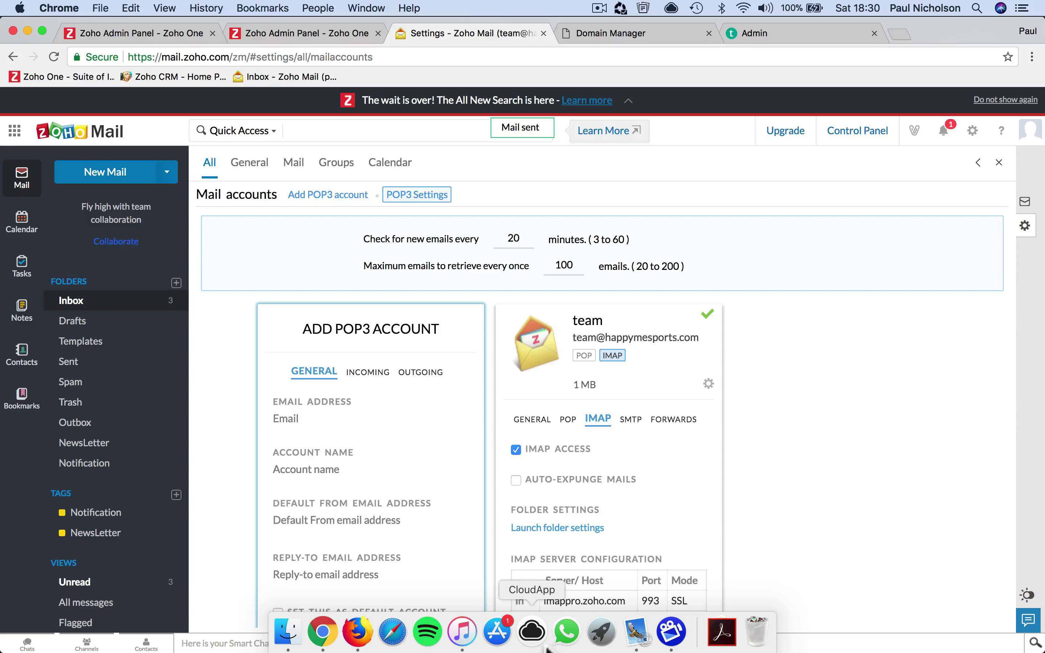
pyautogui.click(636, 631)
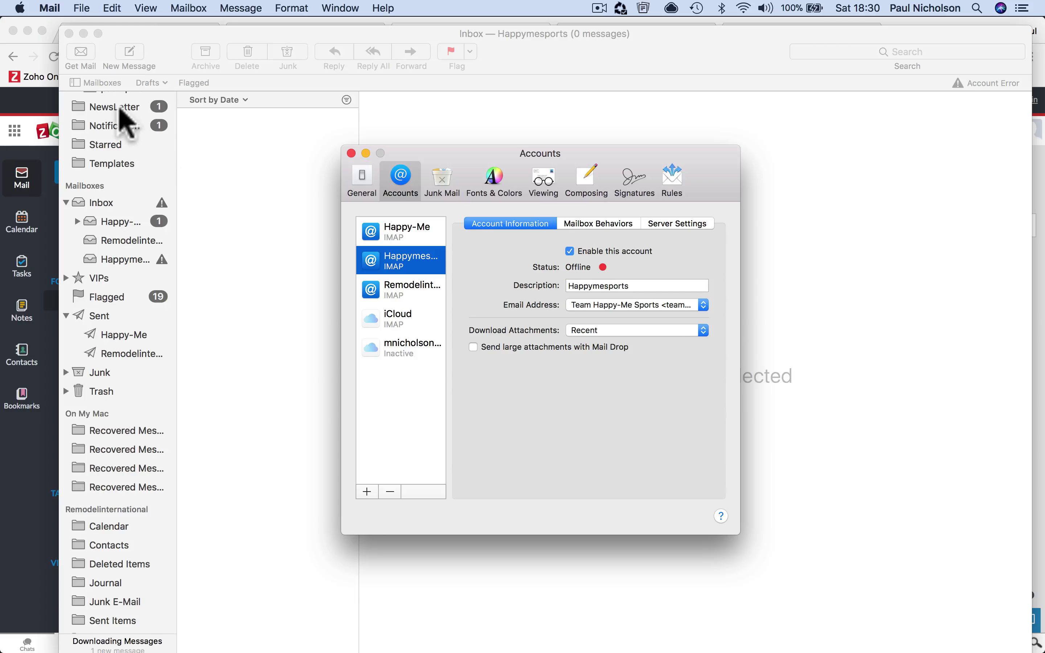
pyautogui.scroll(4, 116, 139)
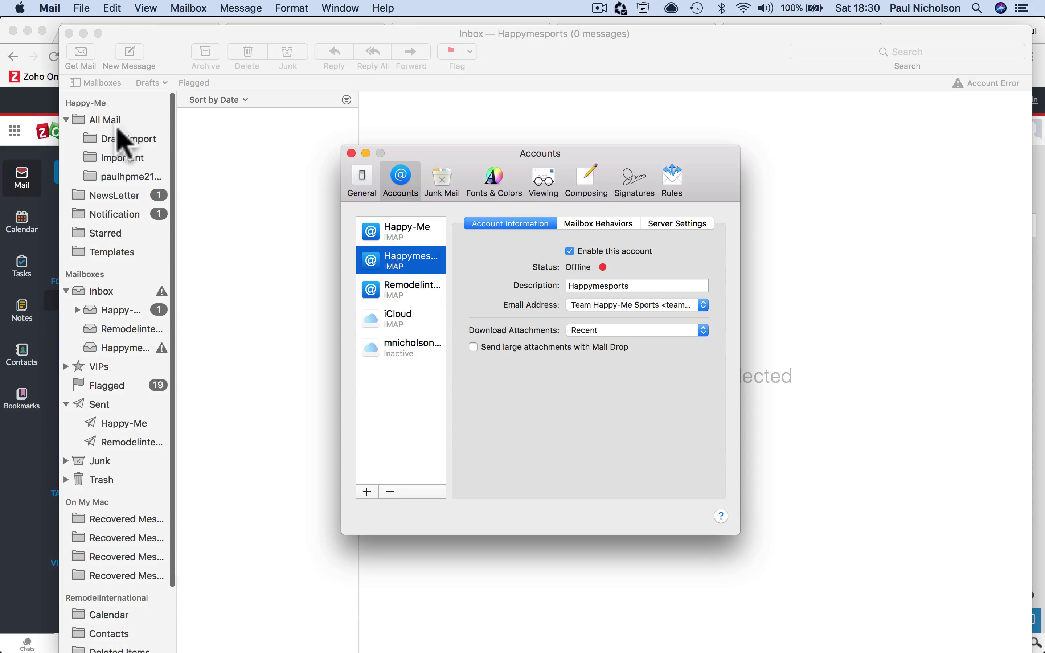
pyautogui.click(134, 310)
pyautogui.click(135, 309)
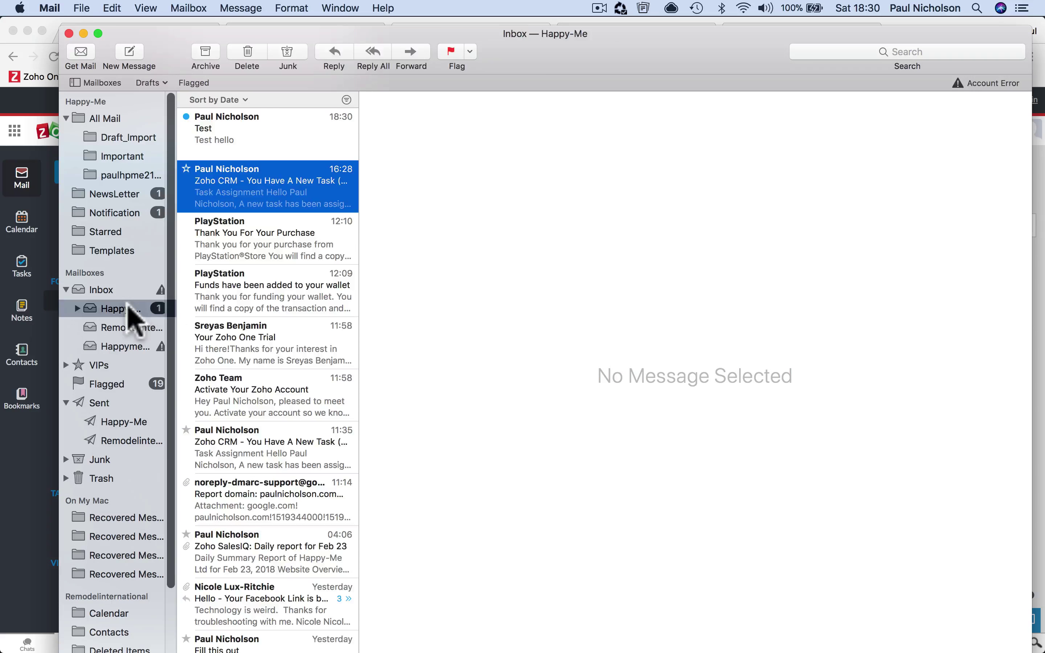
pyautogui.click(248, 129)
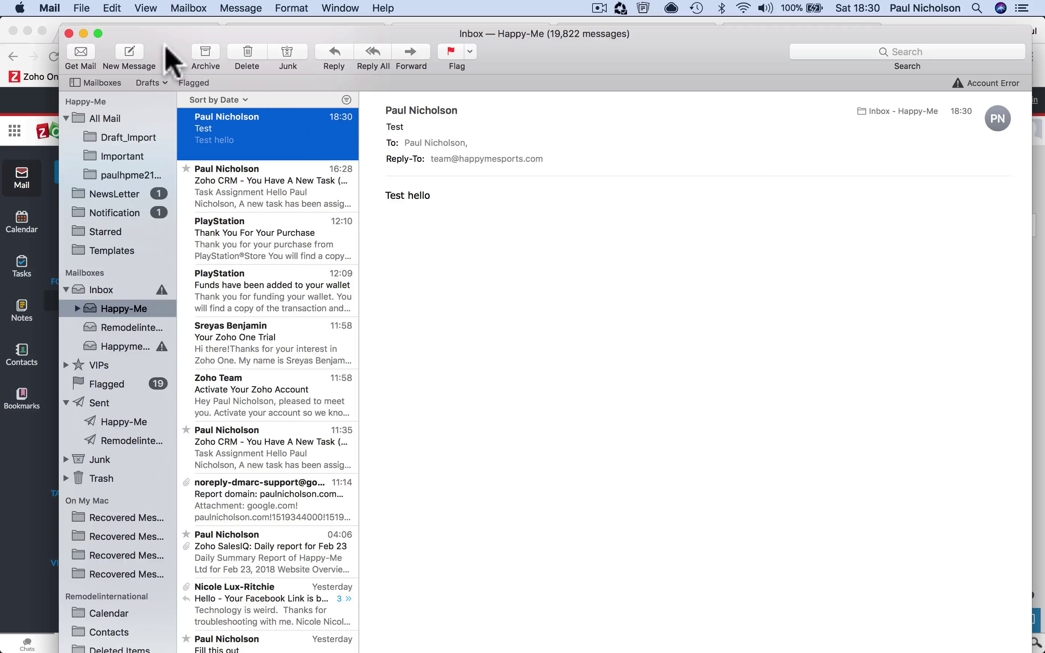
# Send a 'Hello Paul' reply to the Test message, then open the empty Happymesports inbox
pyautogui.moveTo(546, 173)
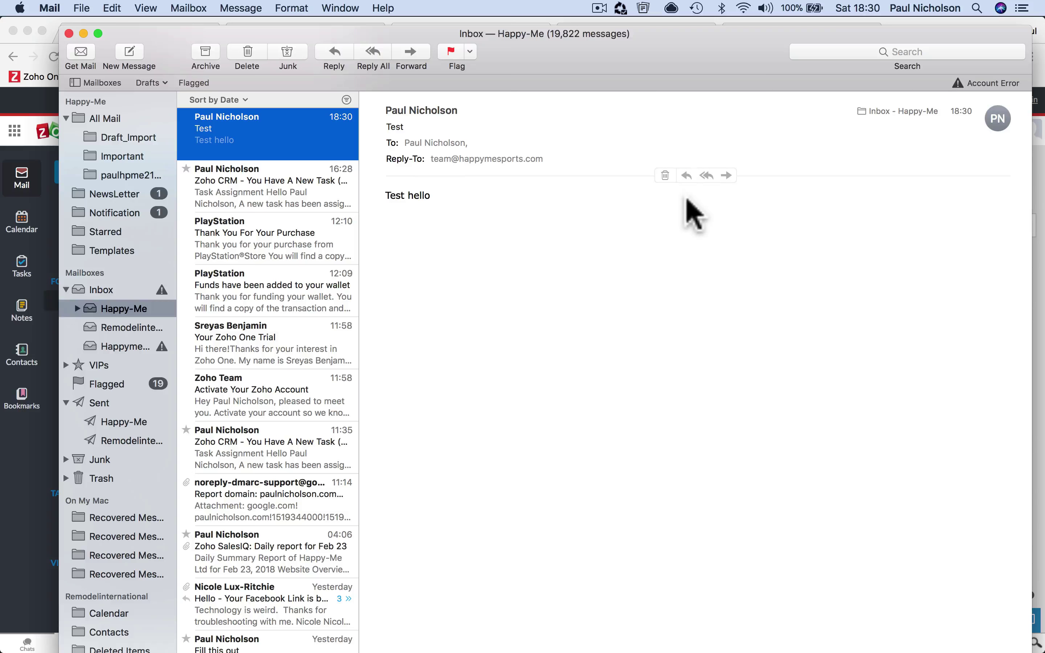
pyautogui.press('super+r')
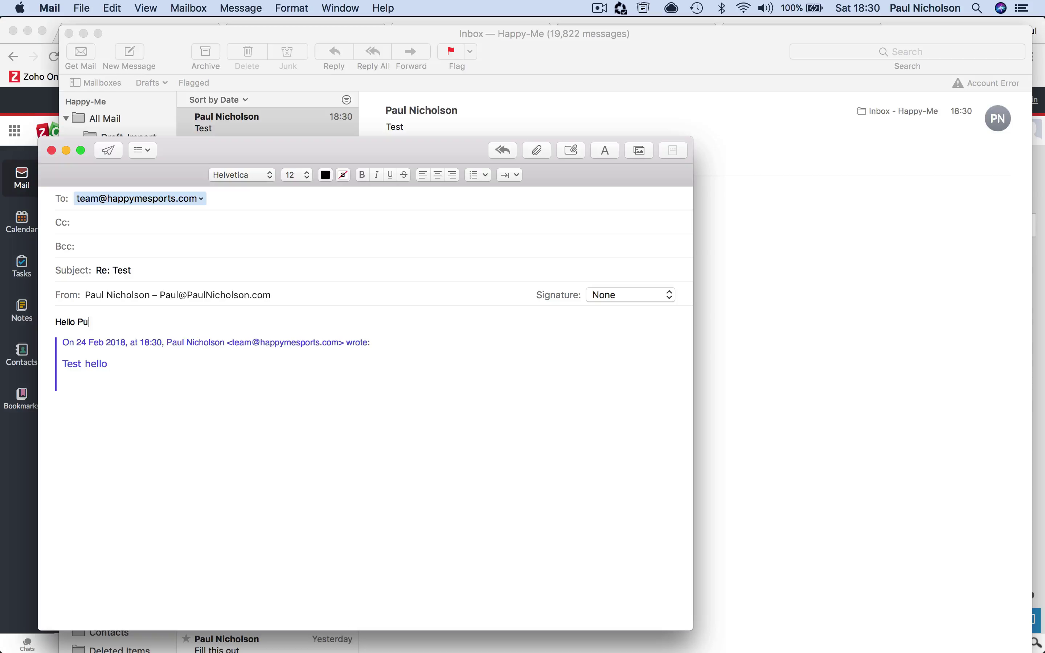
pyautogui.click(109, 151)
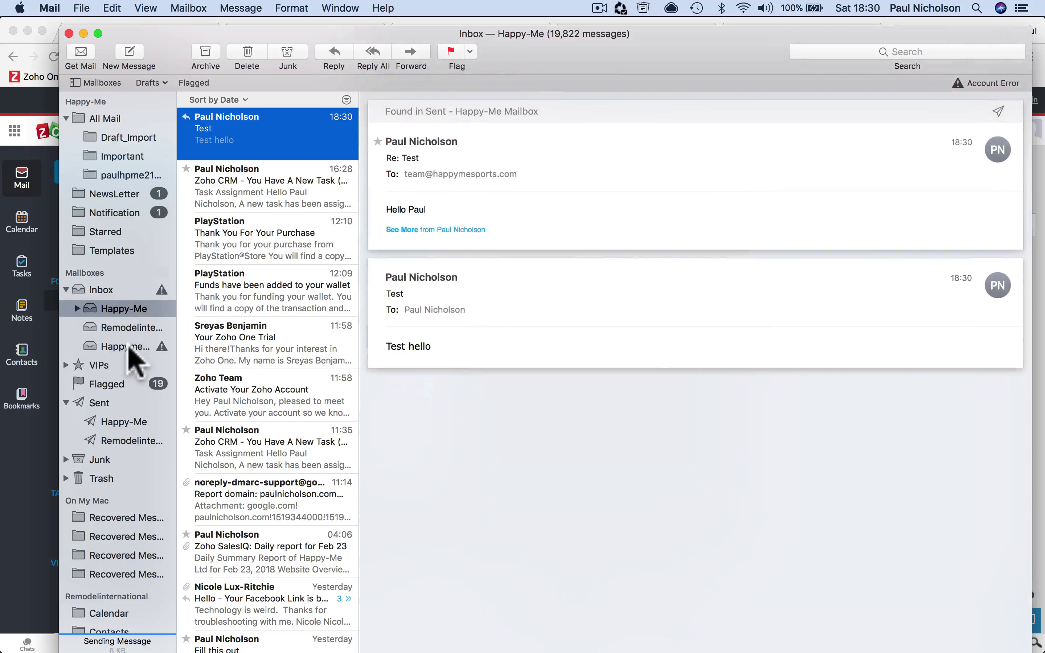
pyautogui.click(77, 309)
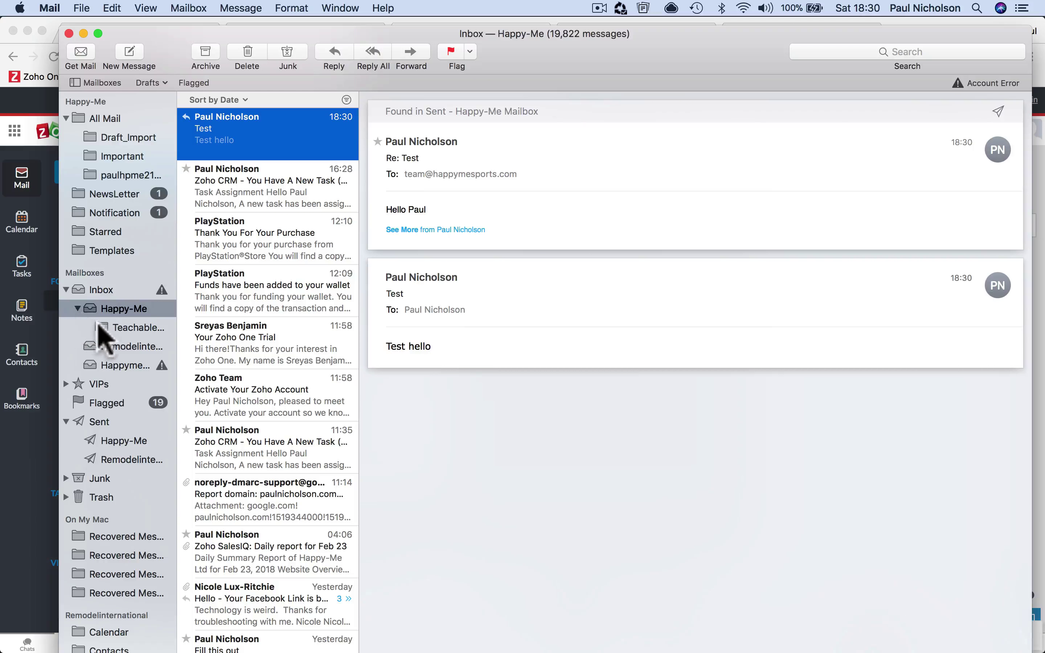
pyautogui.click(123, 364)
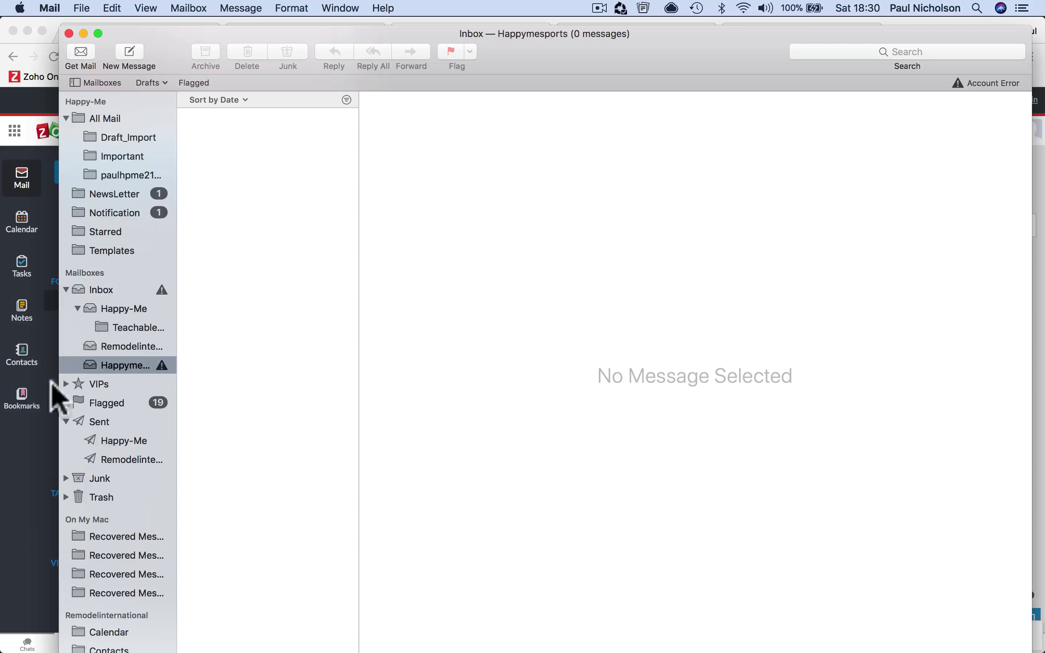
pyautogui.click(52, 399)
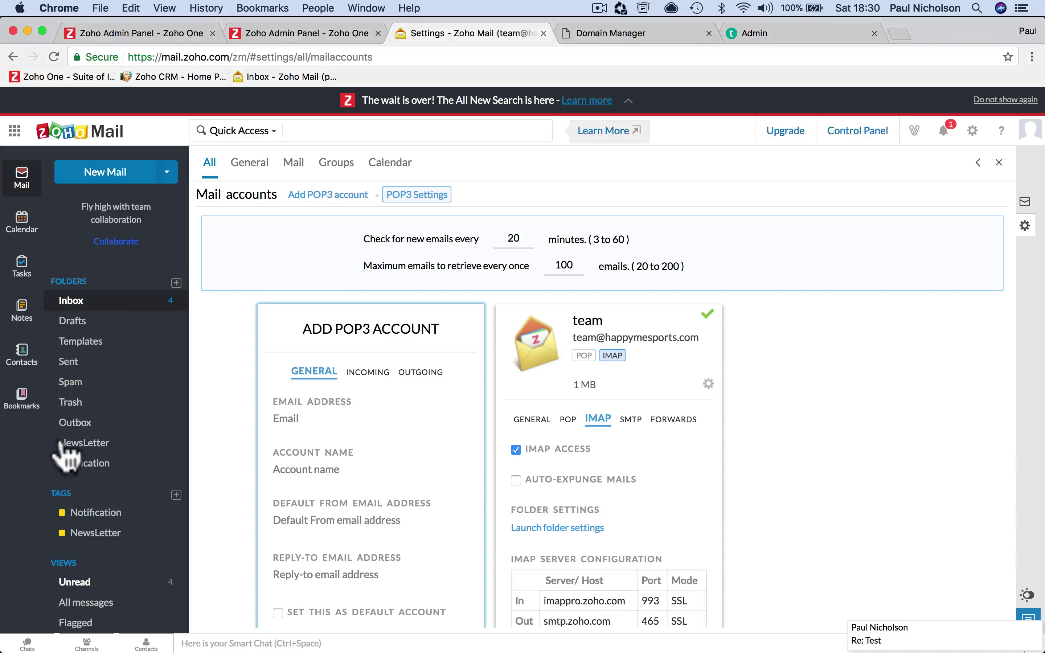
pyautogui.click(93, 304)
pyautogui.click(341, 227)
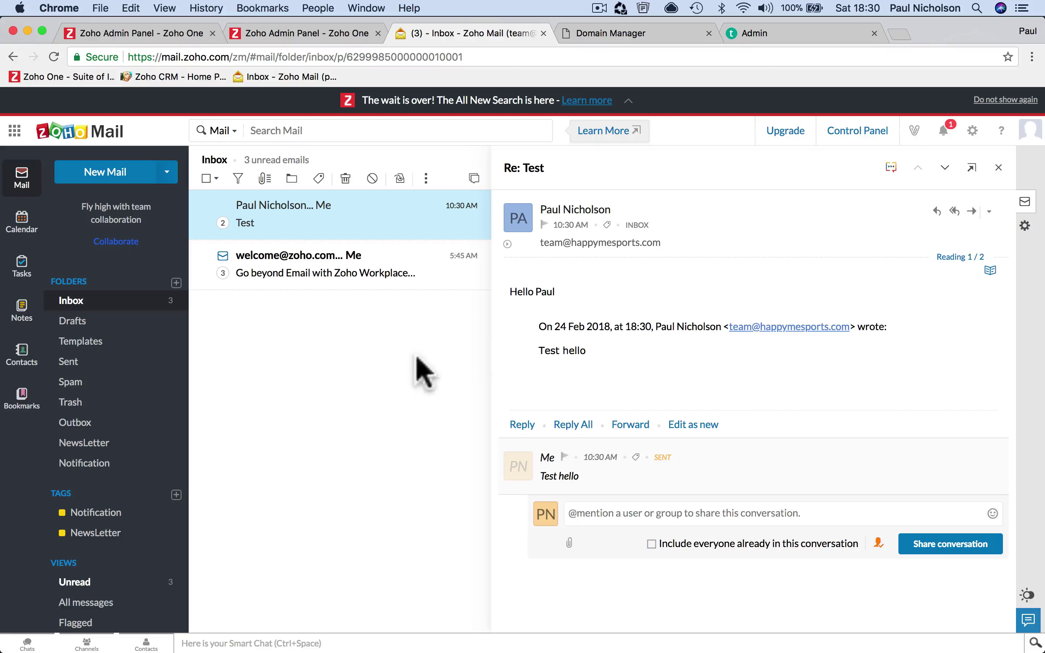
pyautogui.click(943, 132)
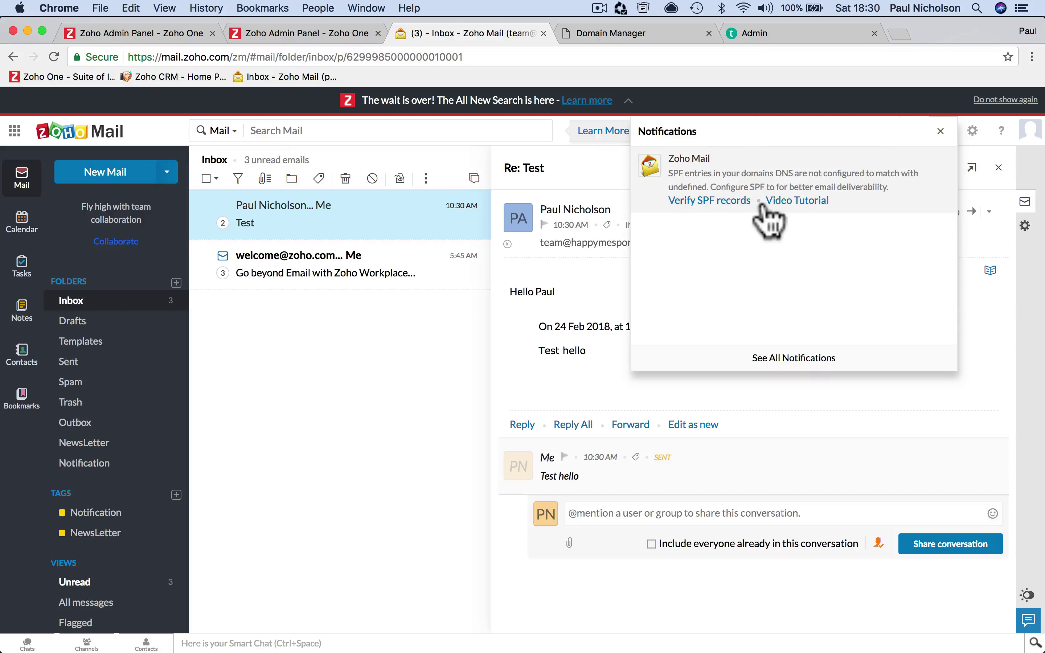
pyautogui.click(732, 200)
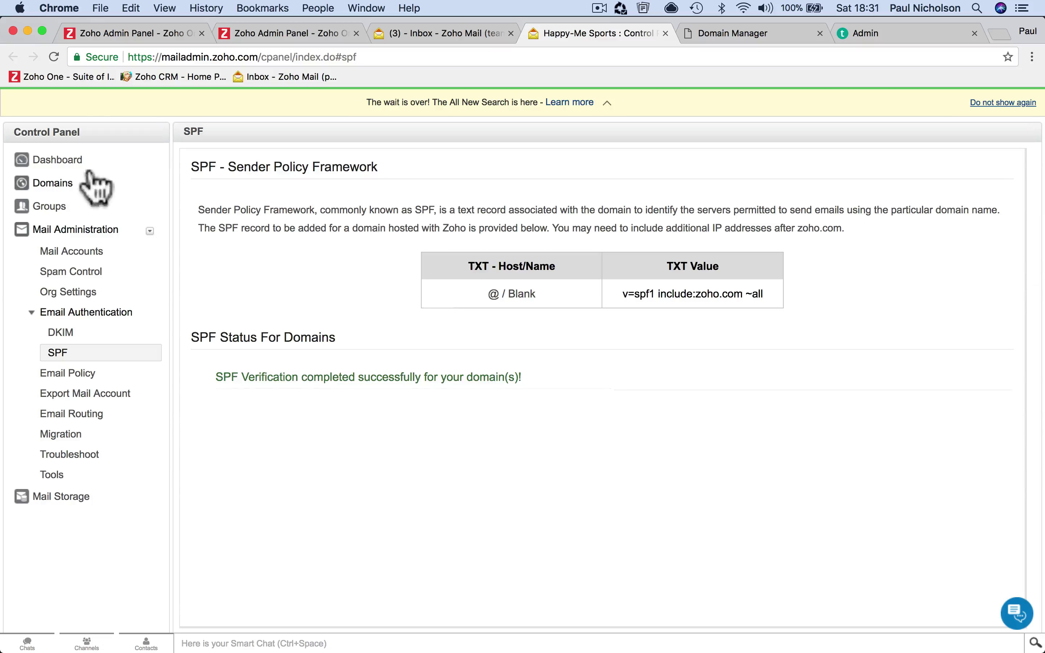
# Review the Control Panel dashboard and domains, dismissing the subscription renewal notice
pyautogui.click(67, 160)
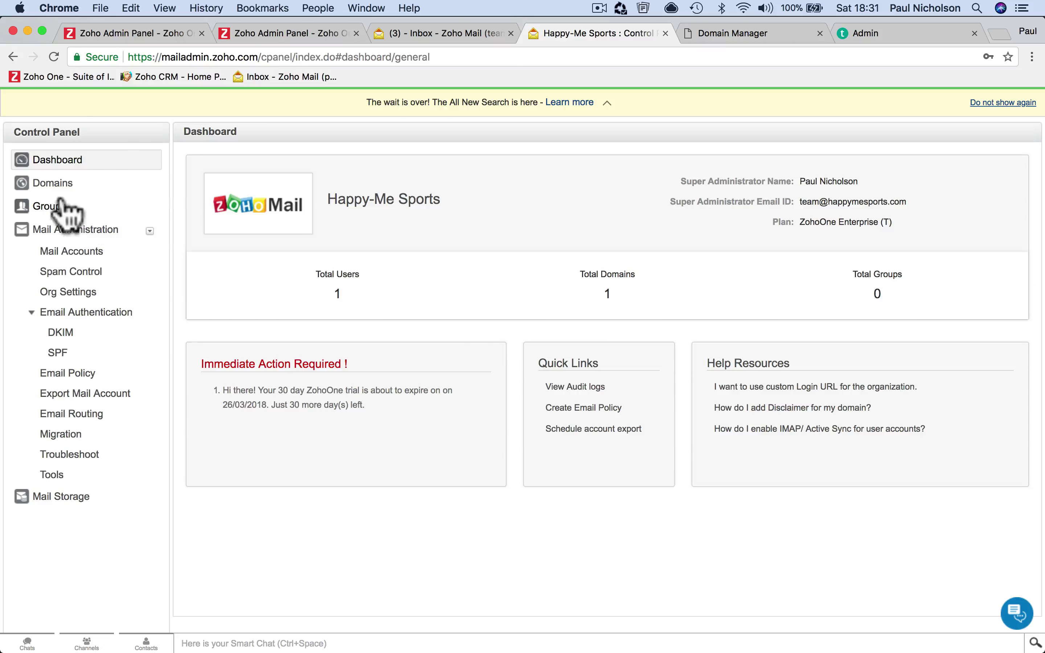
pyautogui.click(50, 185)
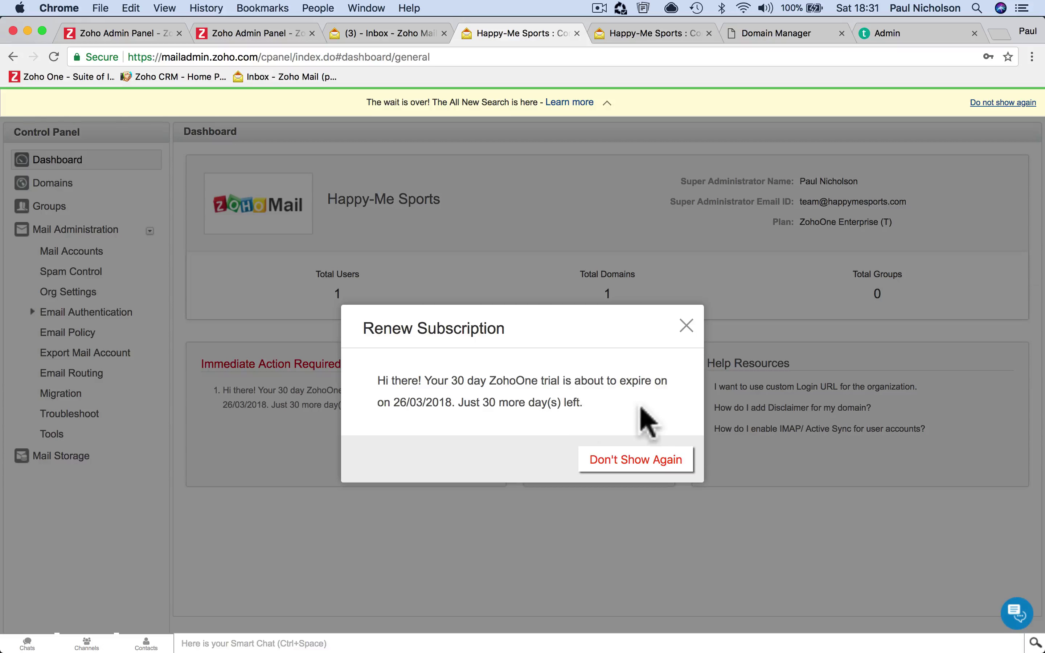
pyautogui.click(686, 325)
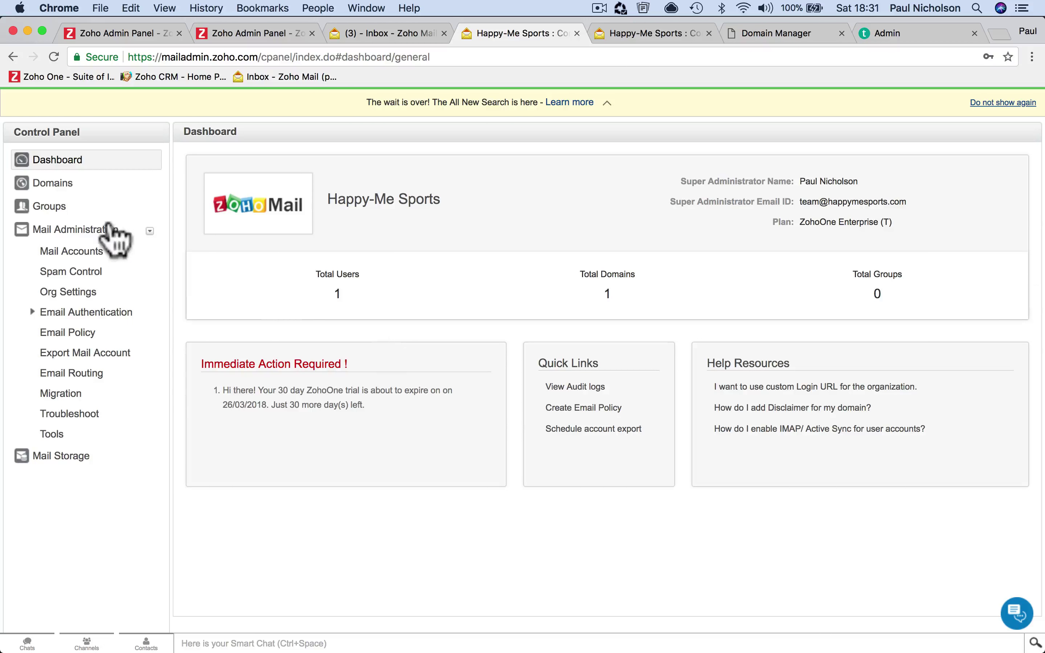
pyautogui.click(86, 189)
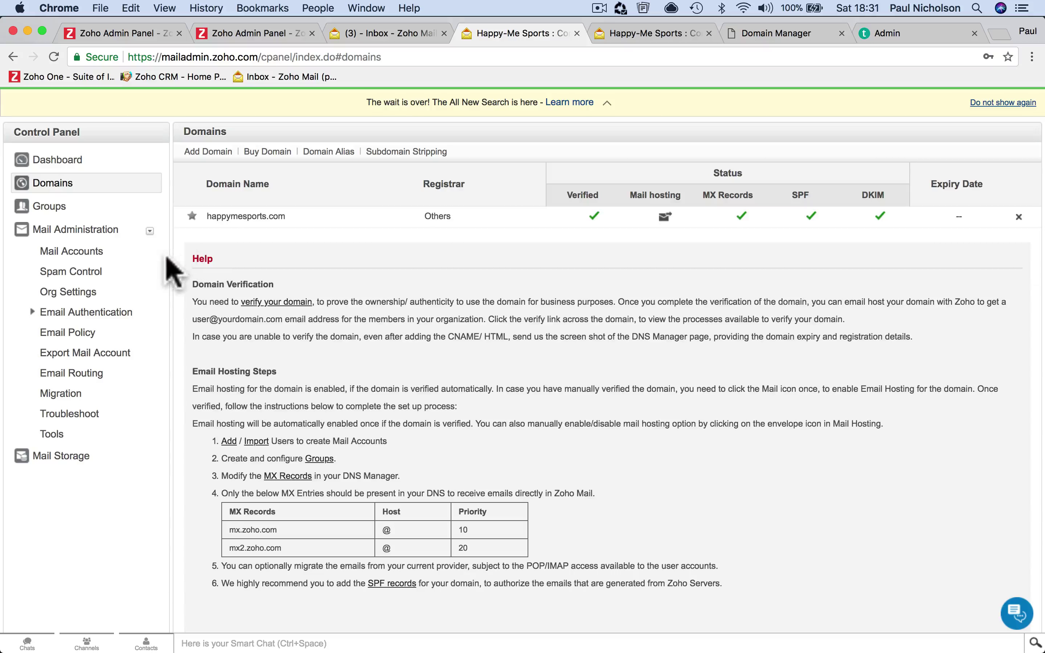
# Check Mail Accounts, Org Settings, Spam Control and DKIM, ending back in Mail Accounts
pyautogui.click(84, 250)
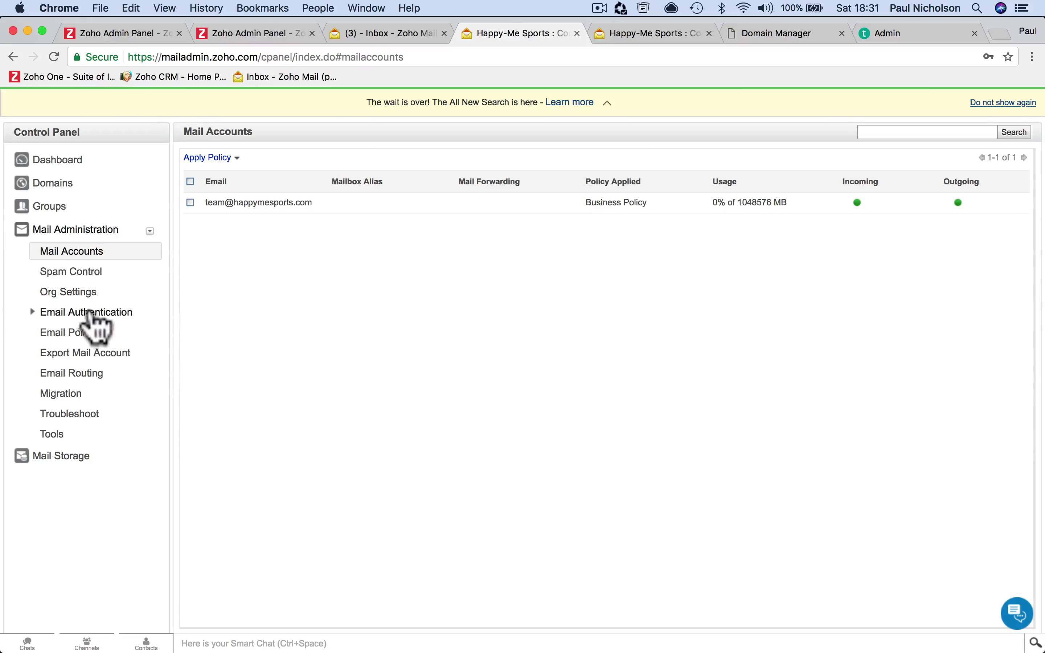
pyautogui.click(82, 293)
pyautogui.click(87, 307)
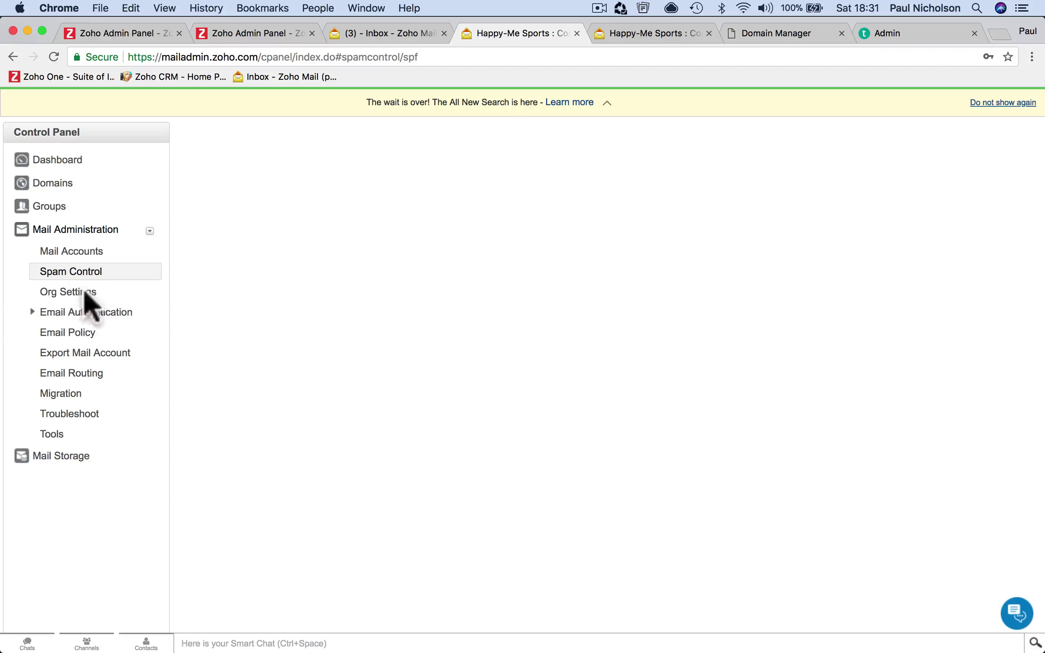
pyautogui.click(69, 313)
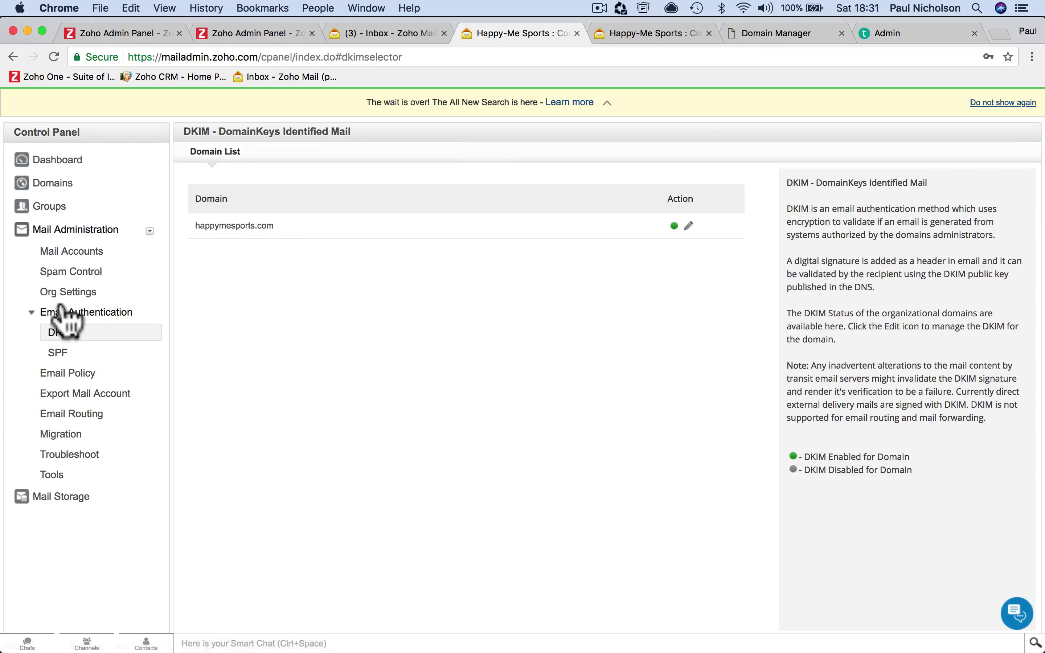
pyautogui.click(86, 393)
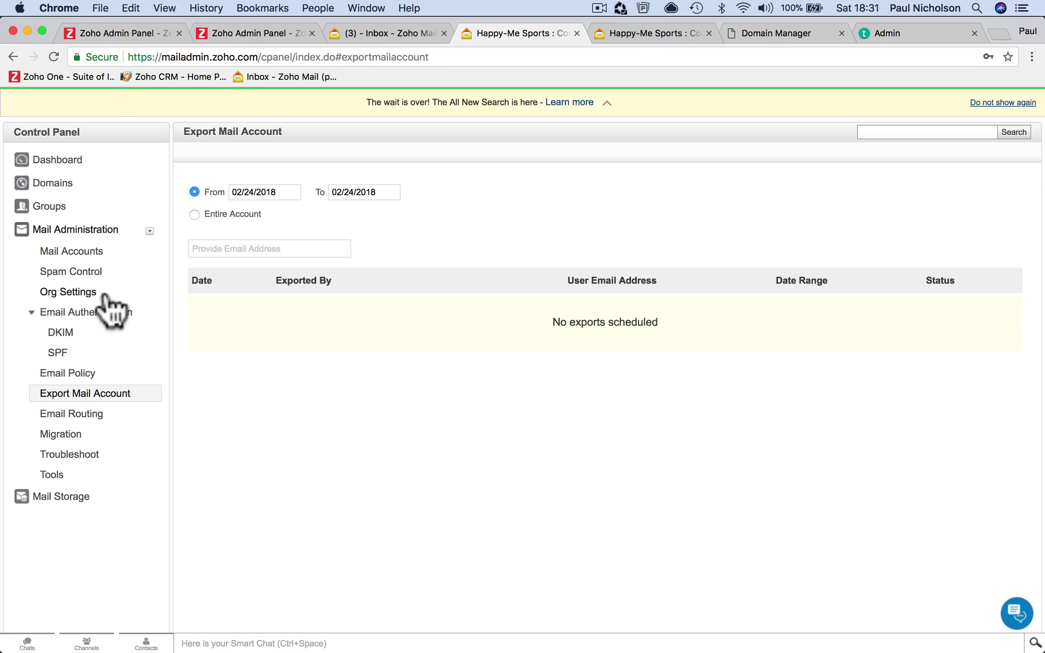
pyautogui.click(80, 251)
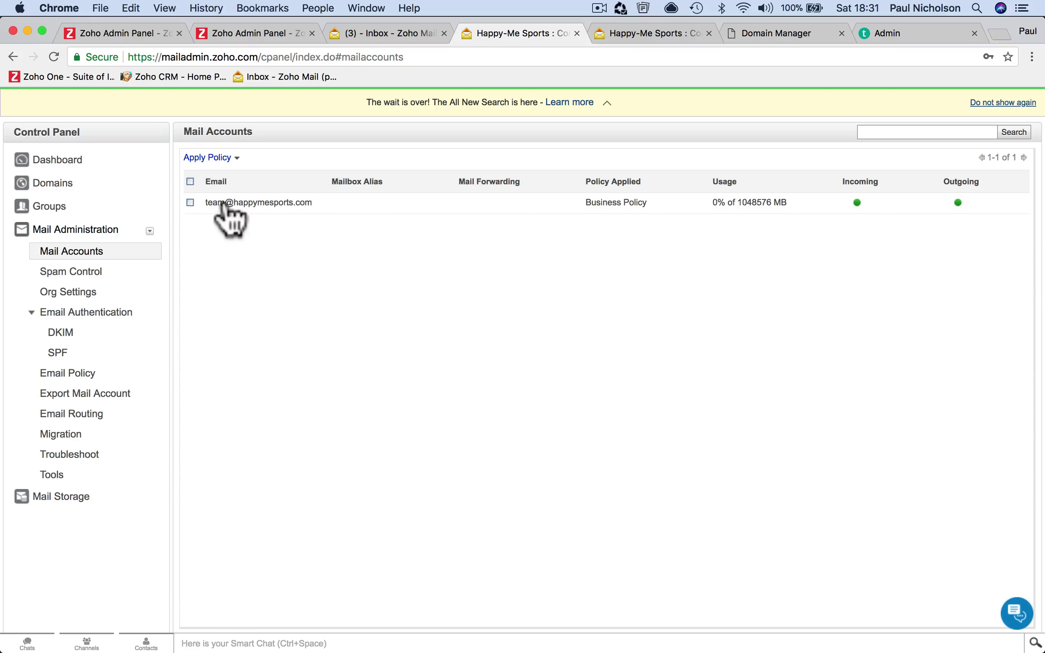
pyautogui.click(233, 211)
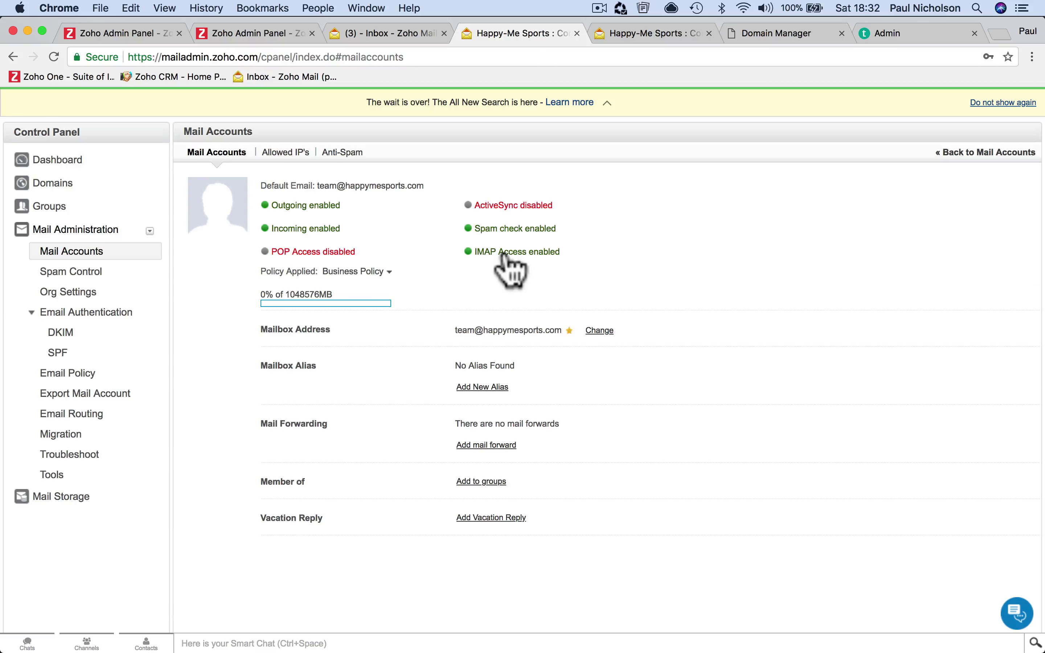
pyautogui.click(335, 252)
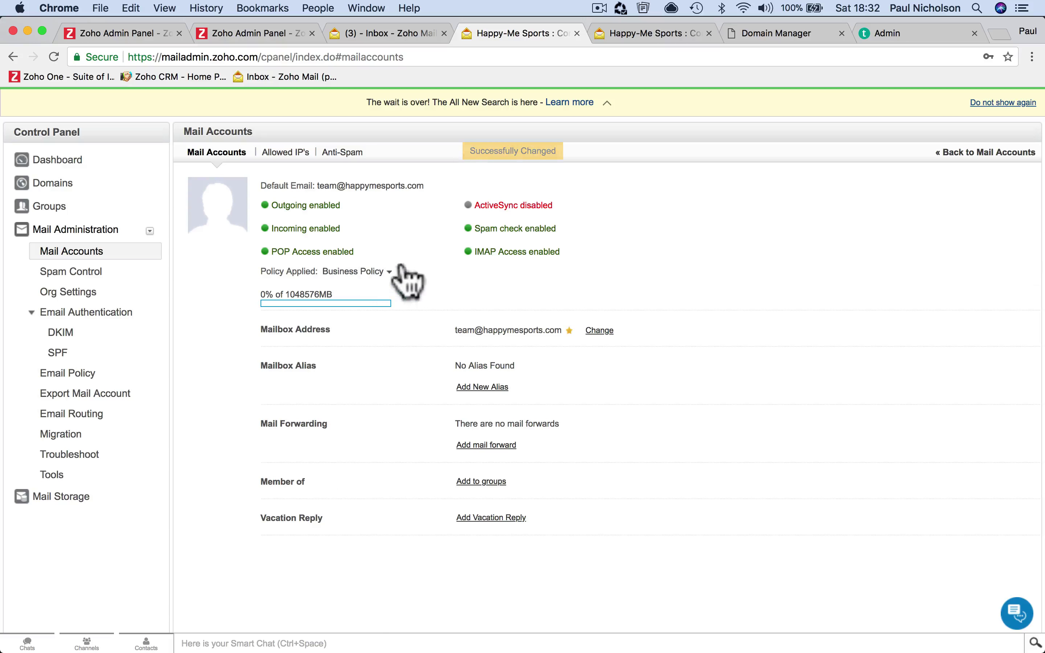
pyautogui.click(510, 206)
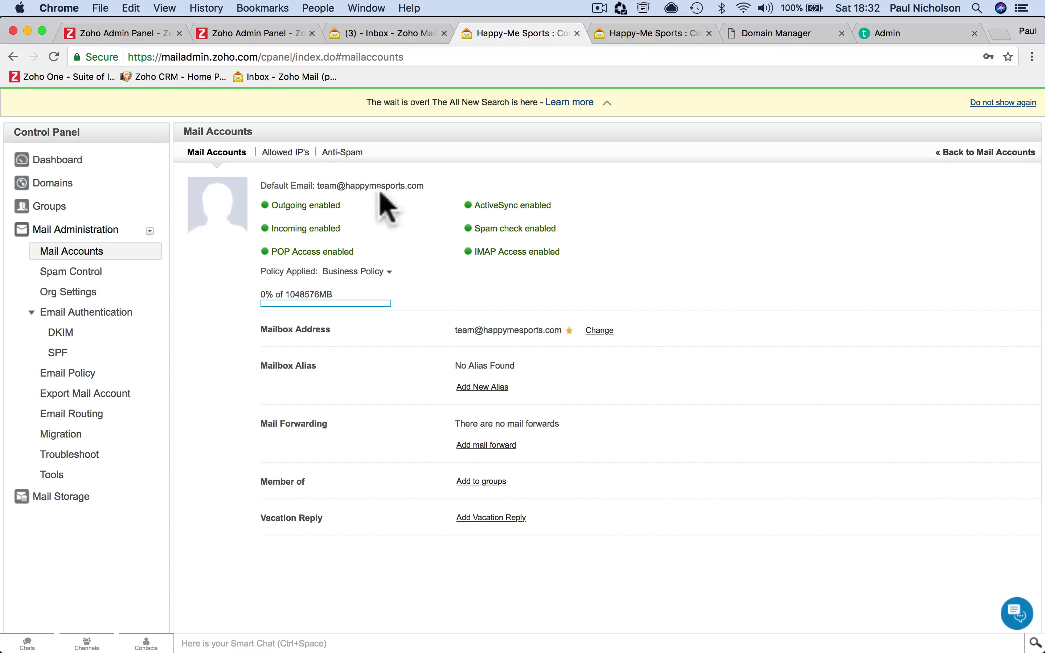
pyautogui.click(294, 154)
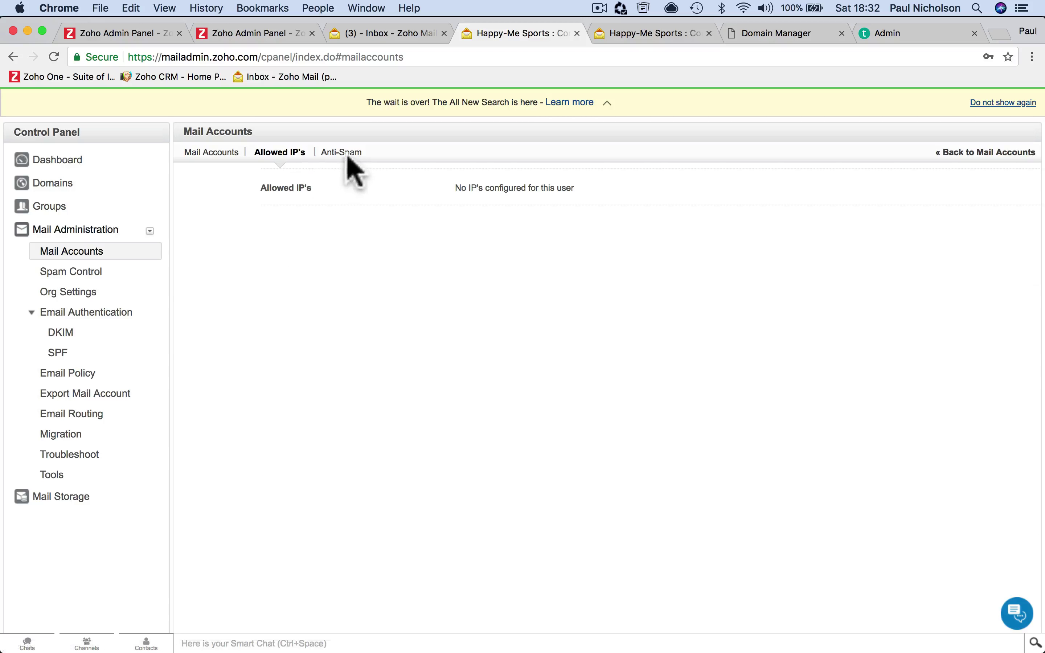
pyautogui.click(221, 154)
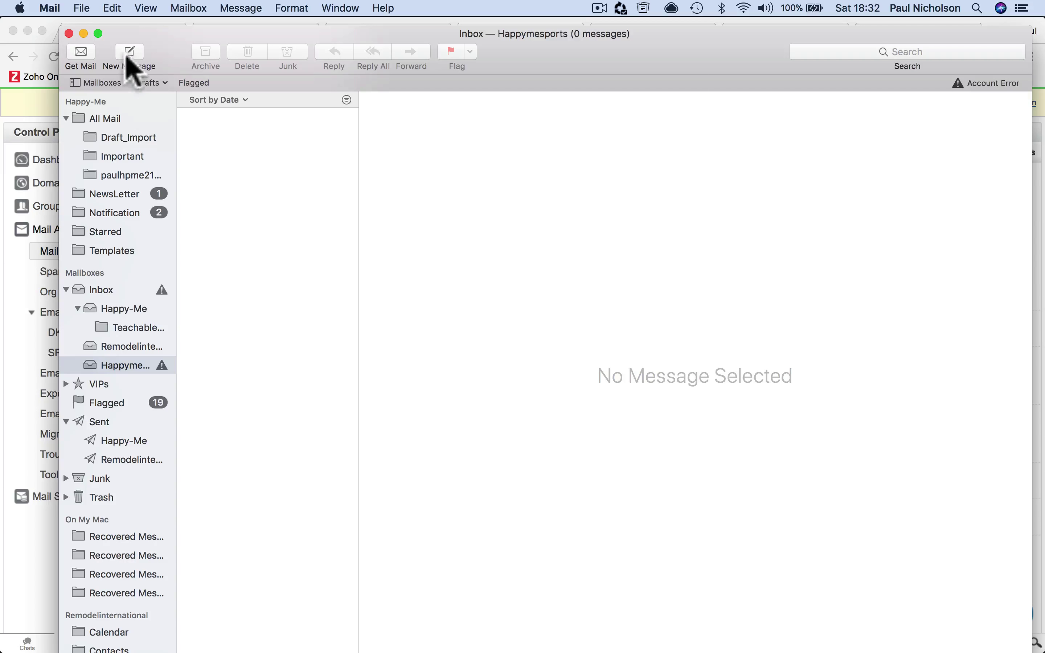
pyautogui.click(51, 9)
pyautogui.click(66, 46)
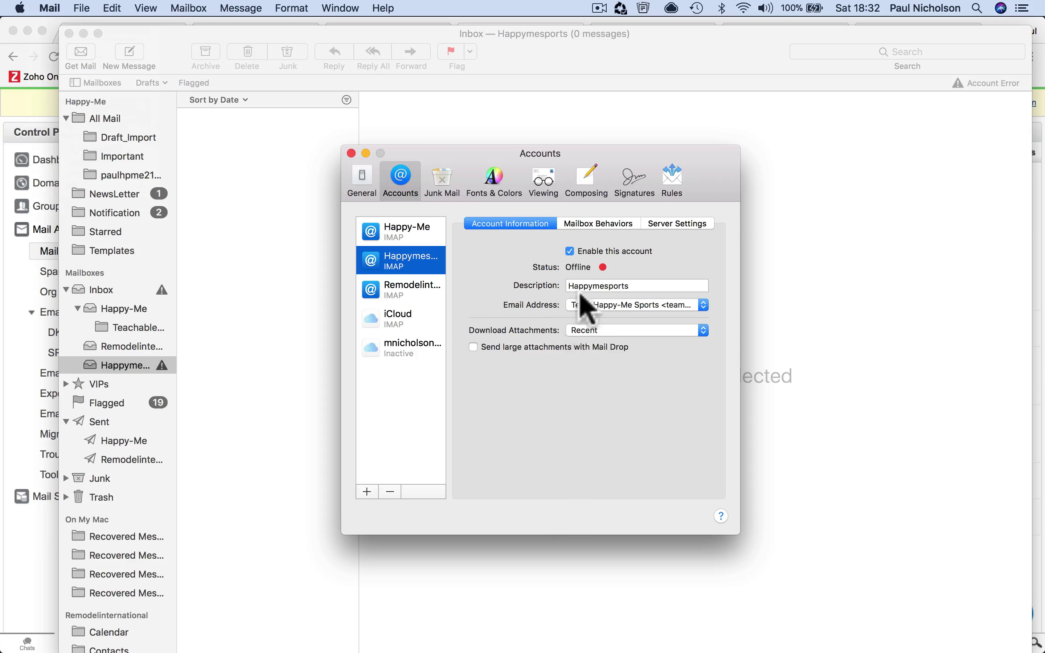
pyautogui.click(588, 224)
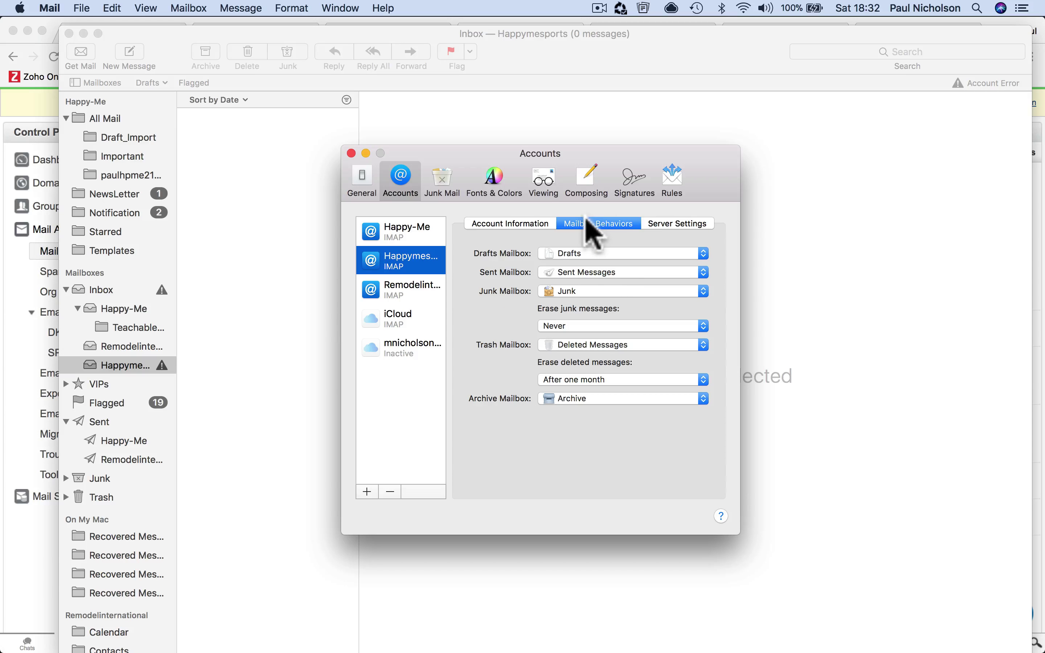
pyautogui.click(678, 225)
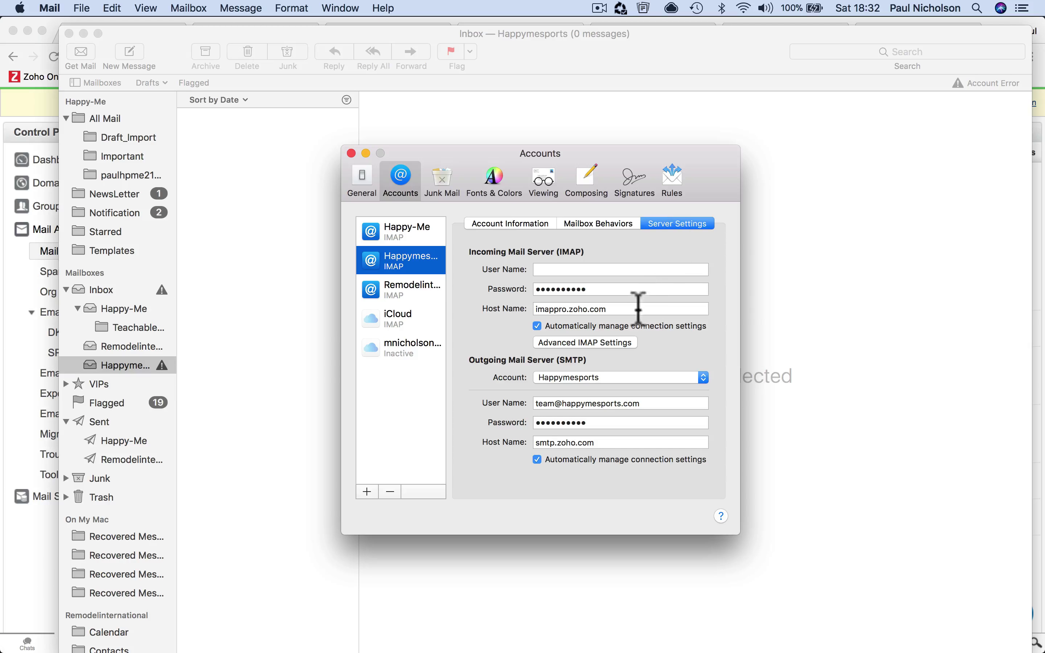
pyautogui.click(619, 272)
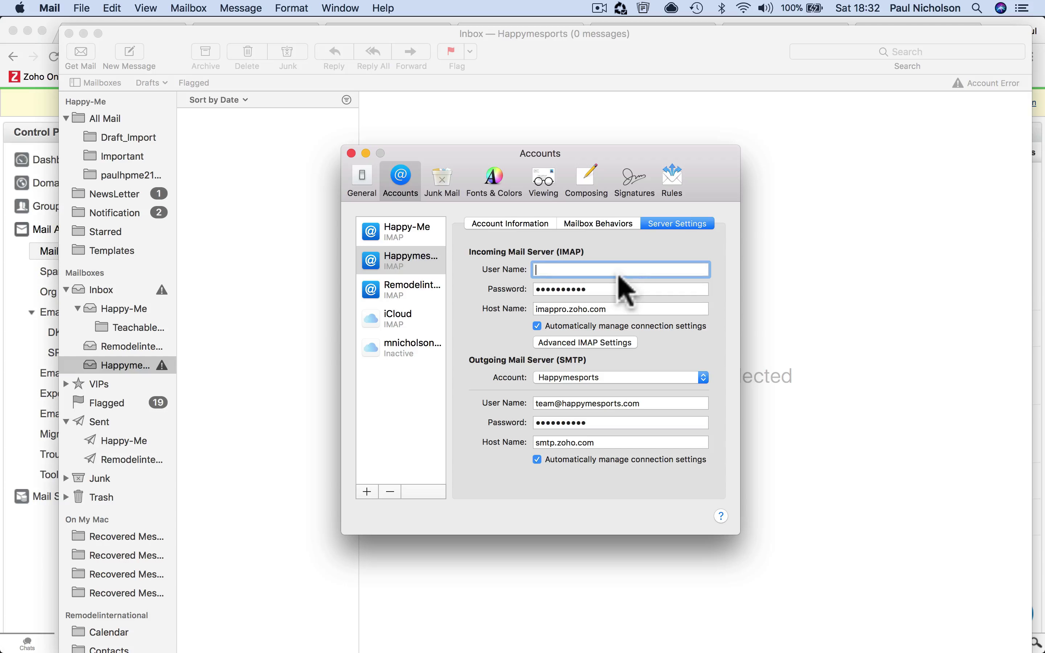
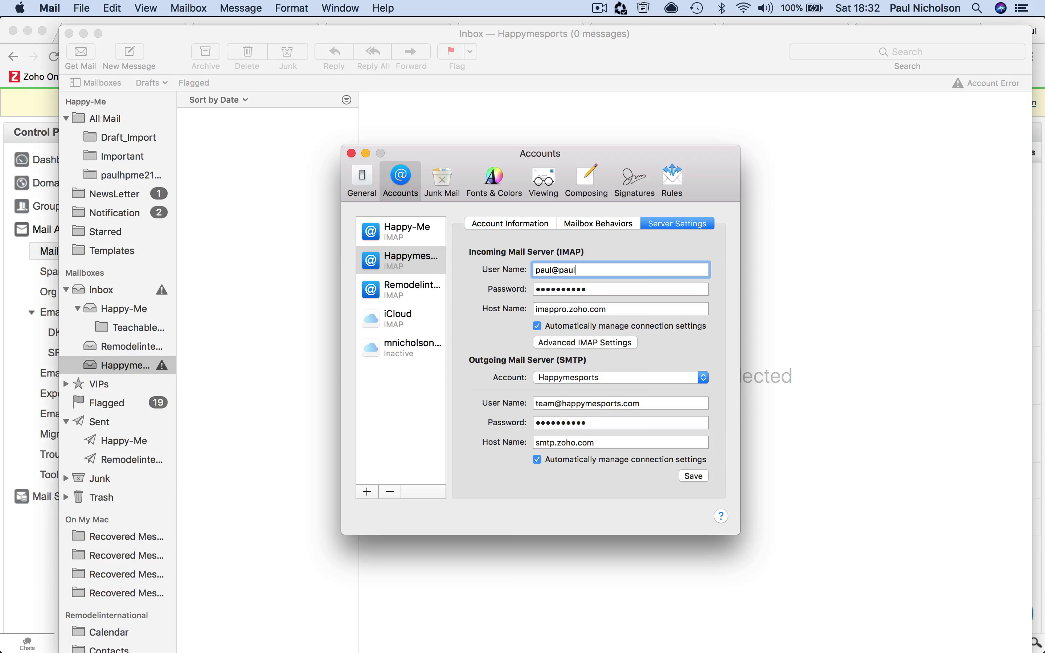
pyautogui.press('BackSpace')
pyautogui.press('BackSpace')
pyautogui.press('BackSpace')
pyautogui.press('BackSpace')
pyautogui.press('Return')
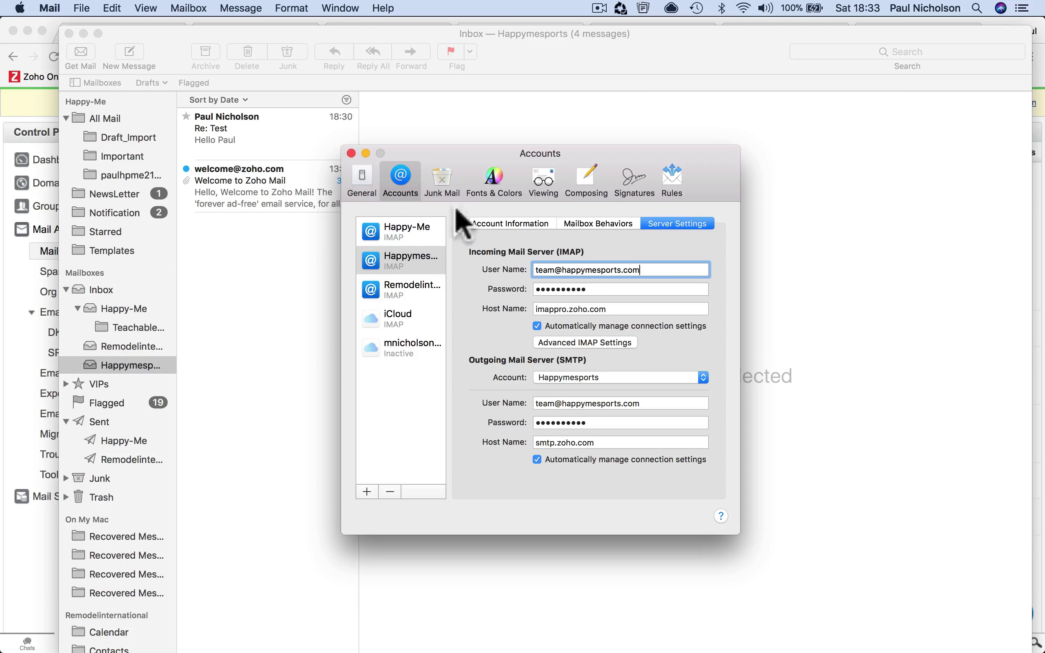
pyautogui.tripleClick(536, 270)
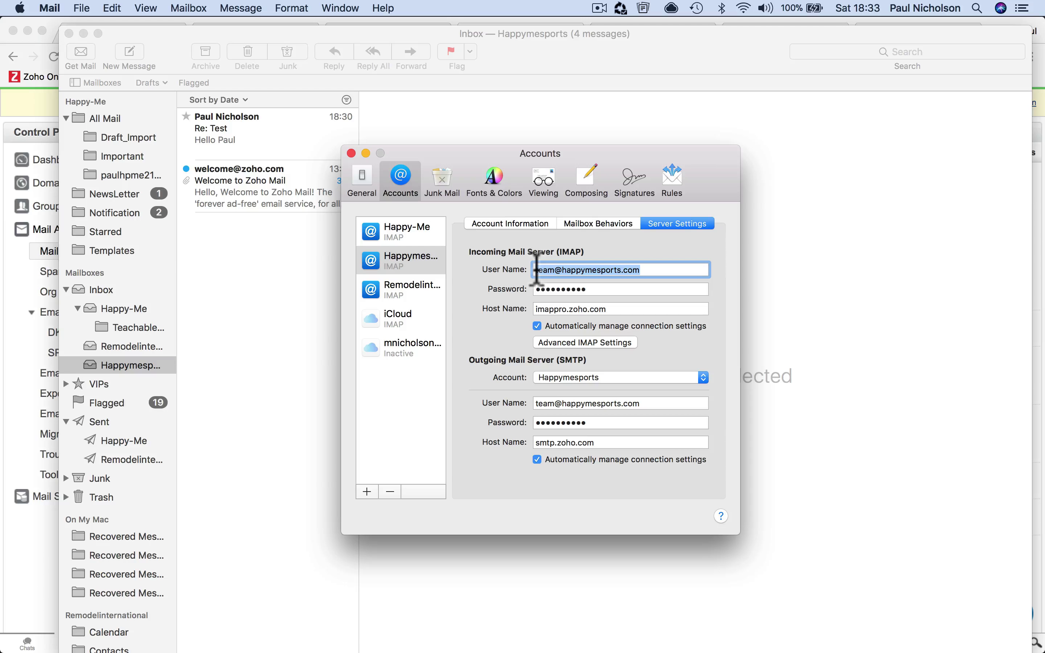
pyautogui.click(351, 153)
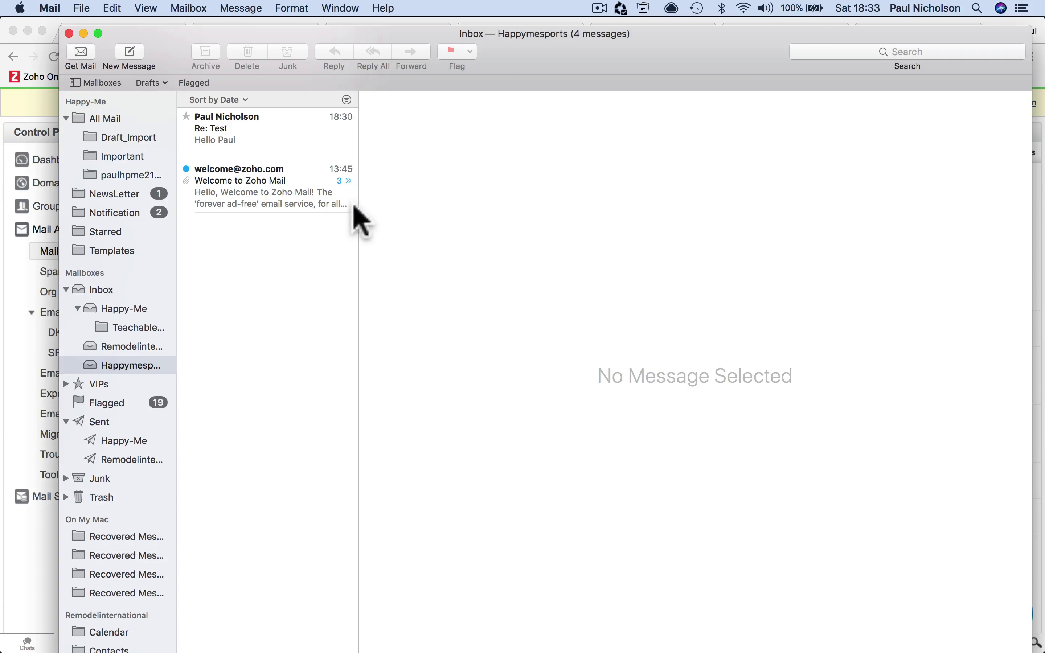
pyautogui.press('super+Tab')
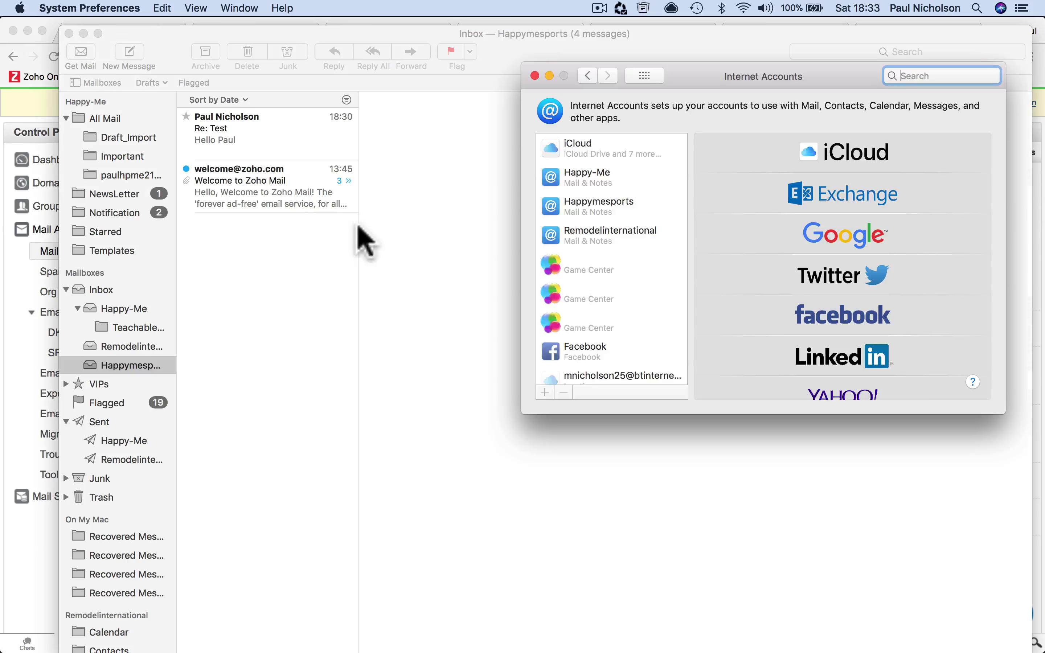
# Remove the Happymesports account from all computers in Internet Accounts
pyautogui.click(611, 205)
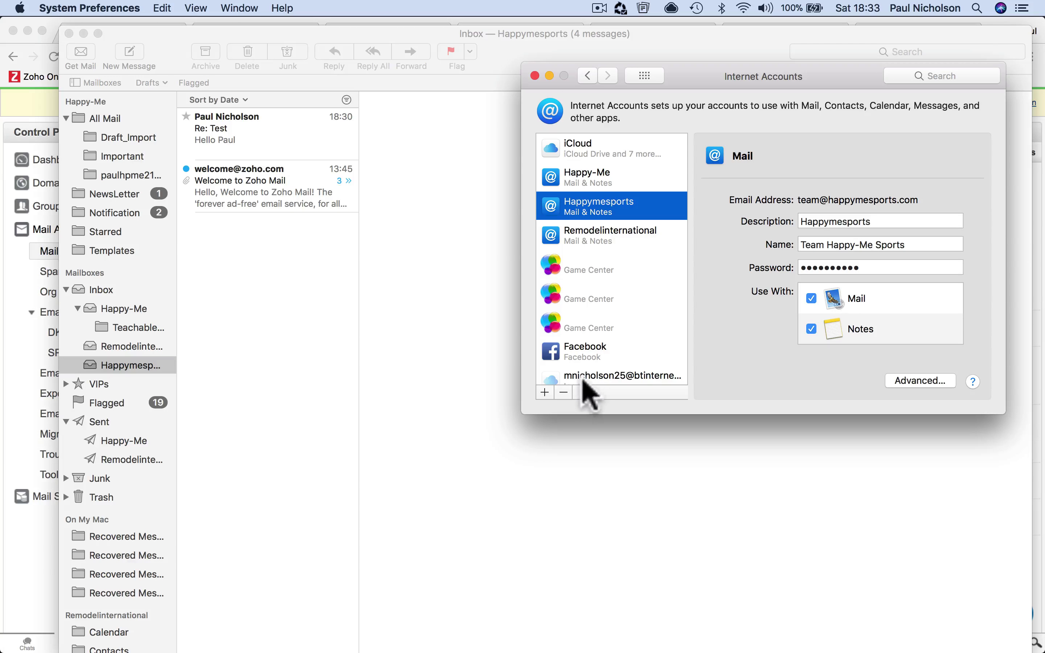
pyautogui.click(564, 392)
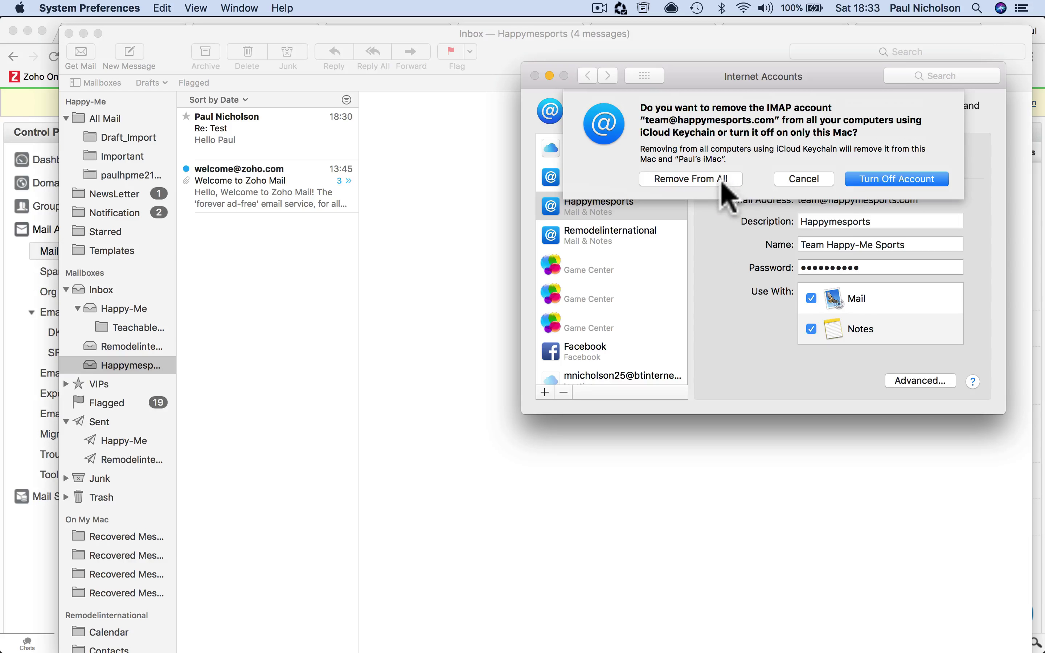
pyautogui.click(721, 180)
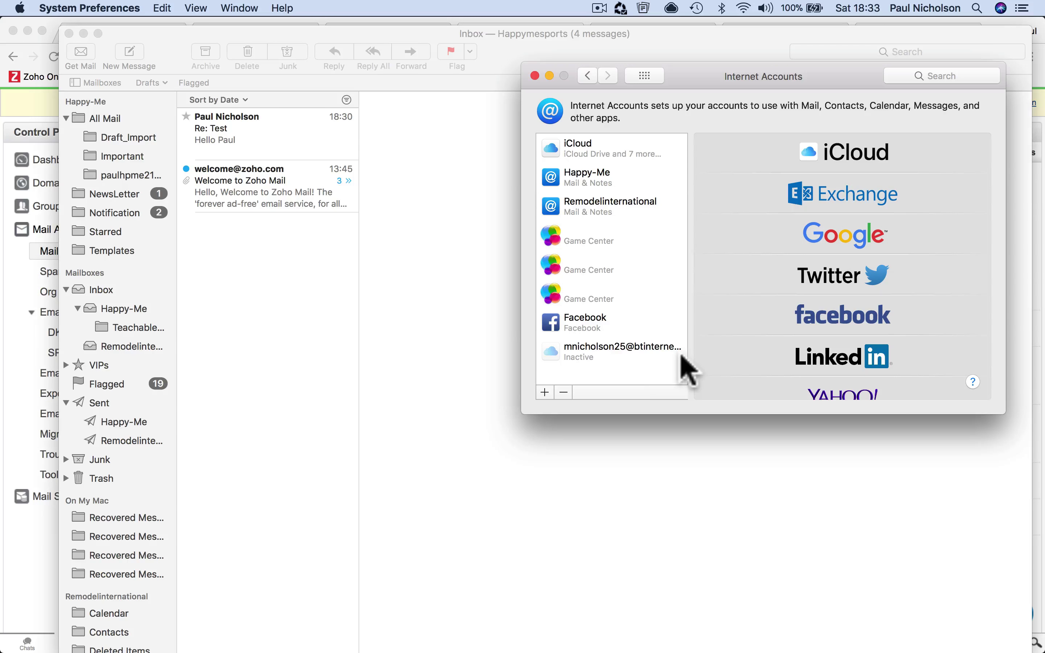
# Browse Apple Mail's remaining inboxes and folders, ending on the Happy-Me inbox
pyautogui.click(241, 293)
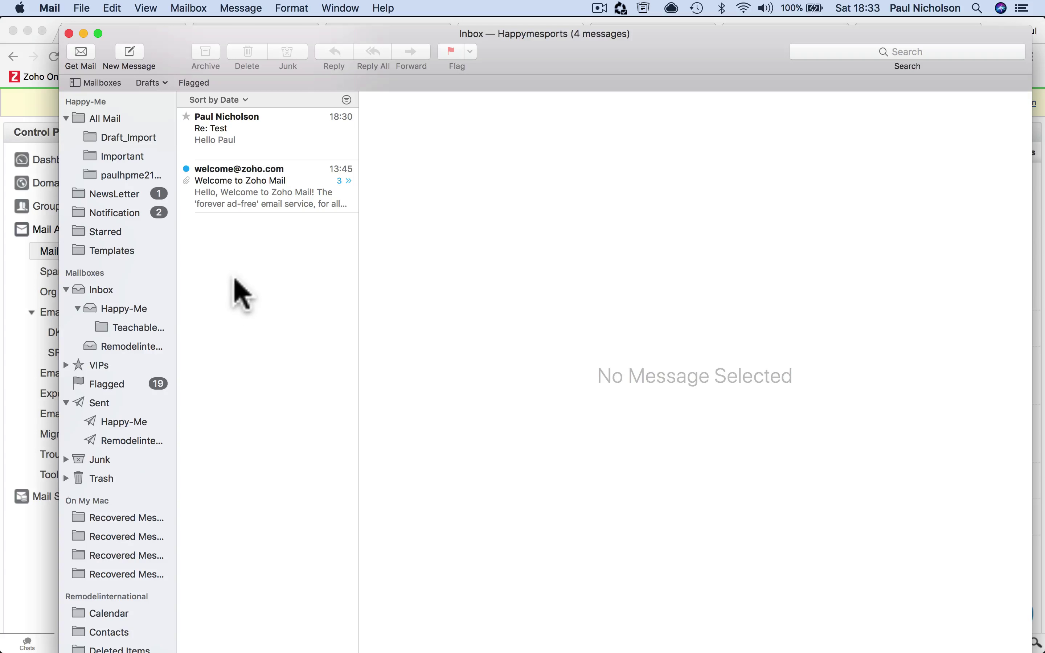
pyautogui.click(227, 203)
pyautogui.click(222, 151)
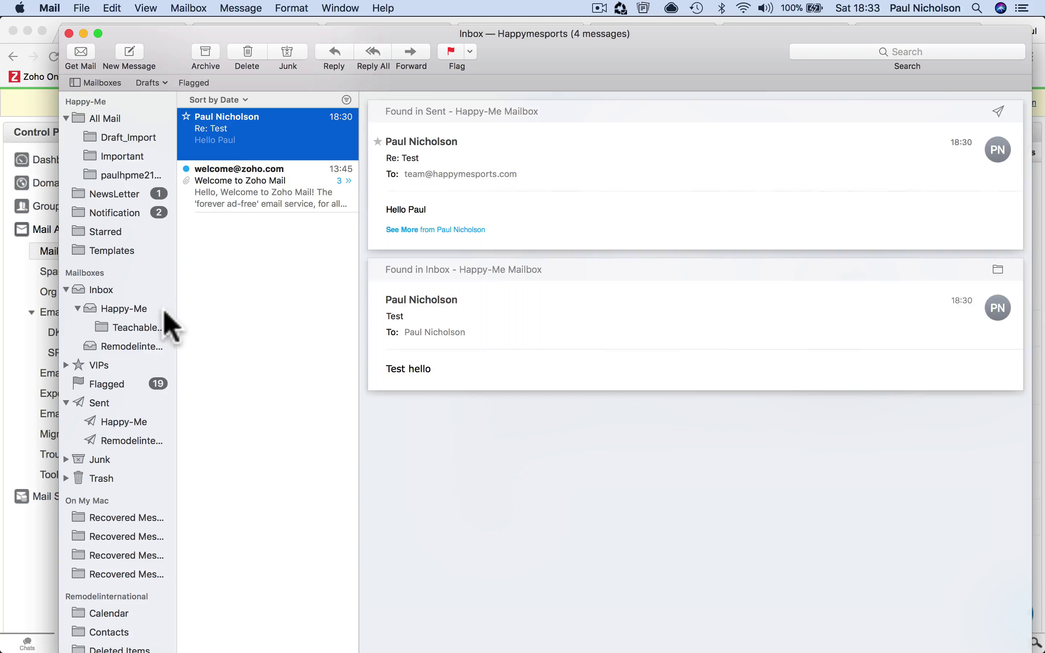
pyautogui.click(136, 347)
pyautogui.click(134, 331)
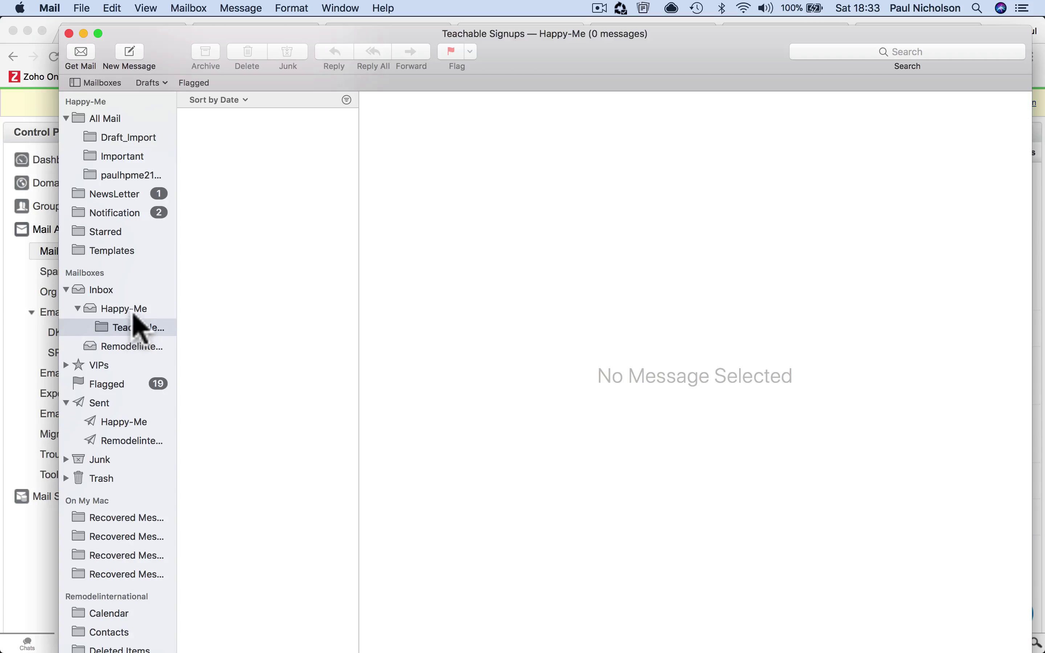
pyautogui.click(125, 309)
# Start adding an Other Mail Account from Mail's Accounts preferences
pyautogui.click(50, 7)
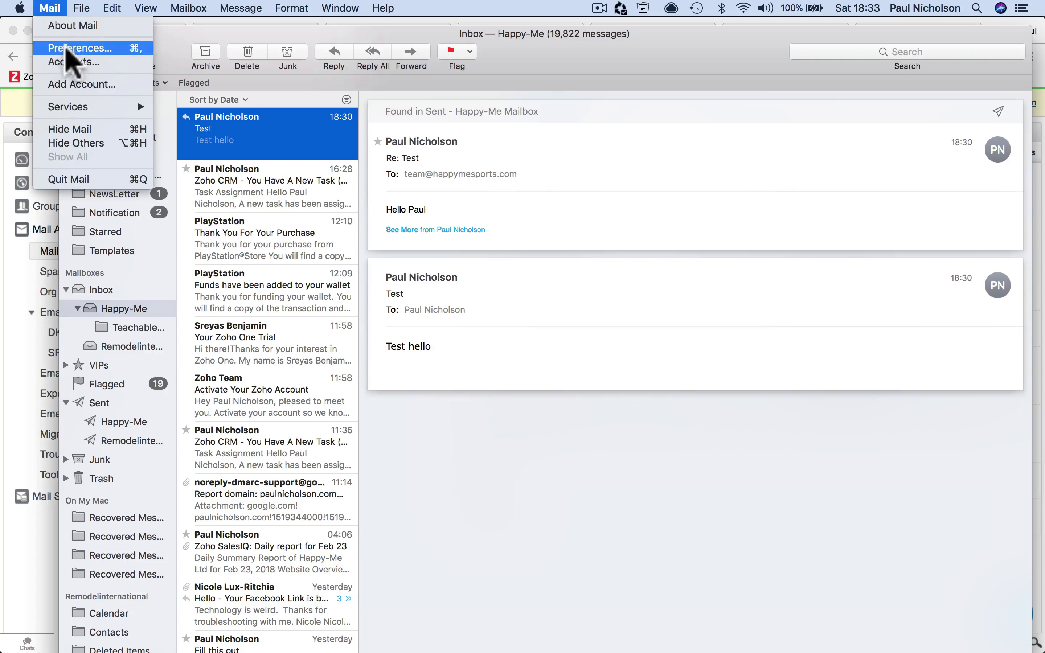
pyautogui.click(74, 48)
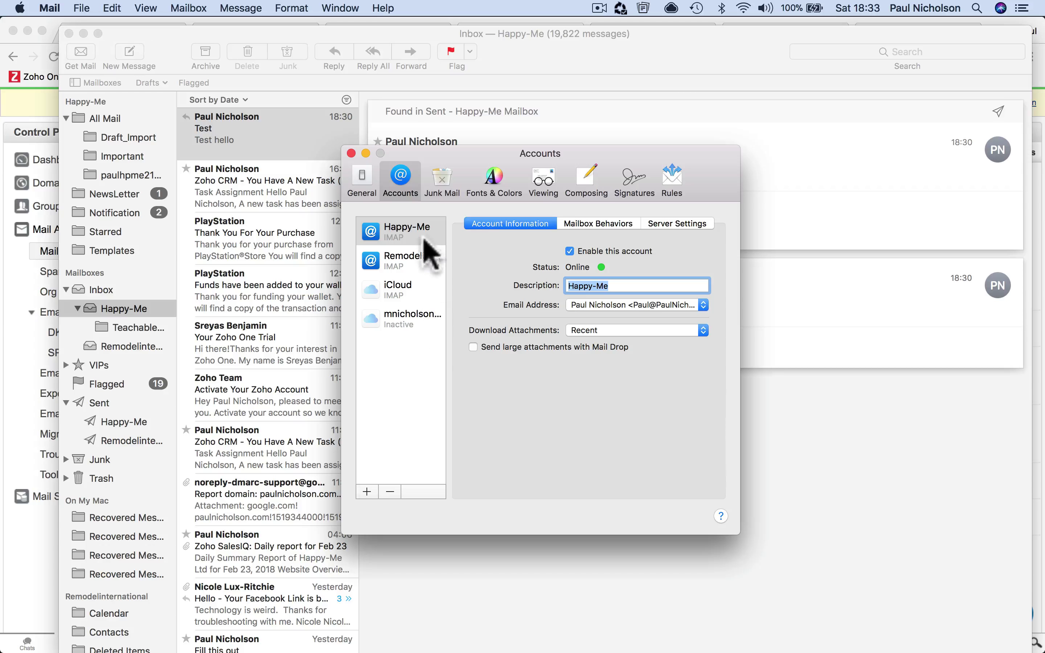
pyautogui.click(412, 231)
pyautogui.click(367, 492)
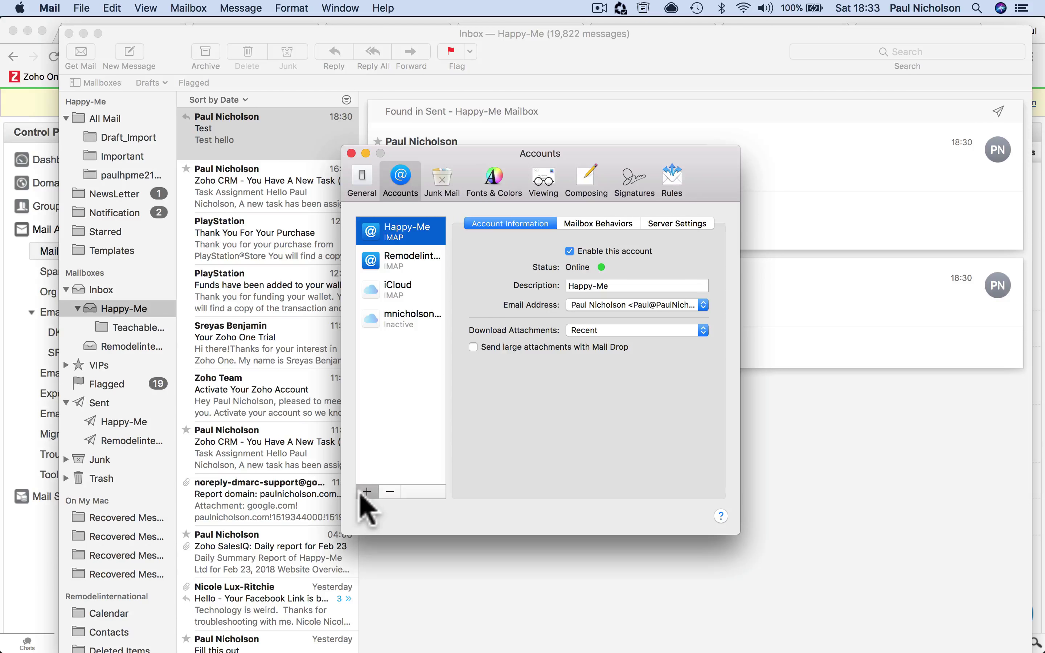
pyautogui.click(526, 393)
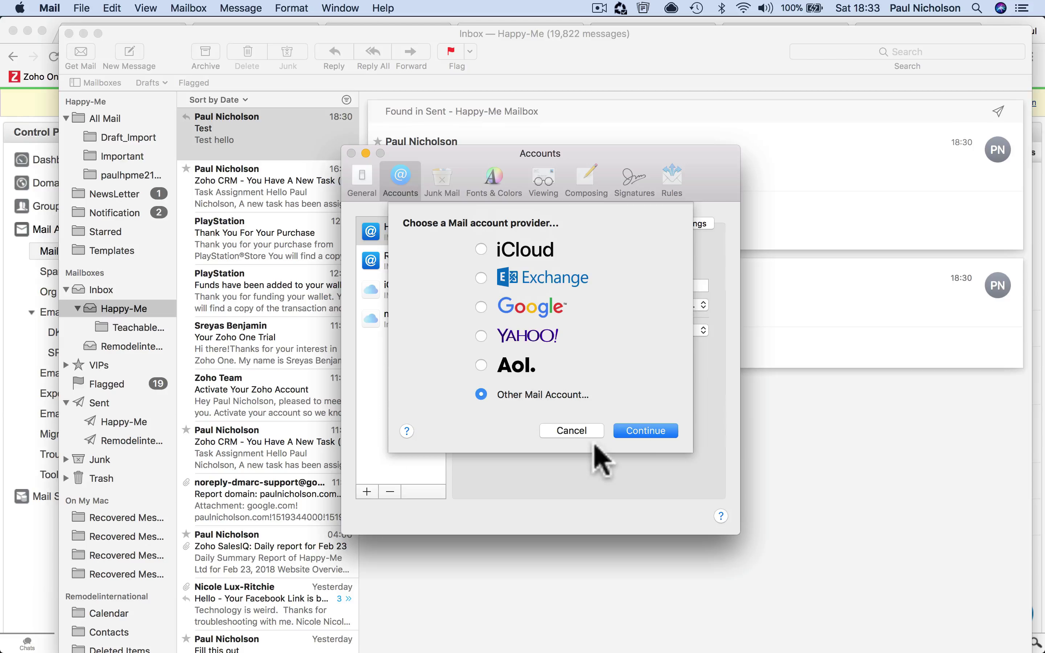
pyautogui.click(647, 432)
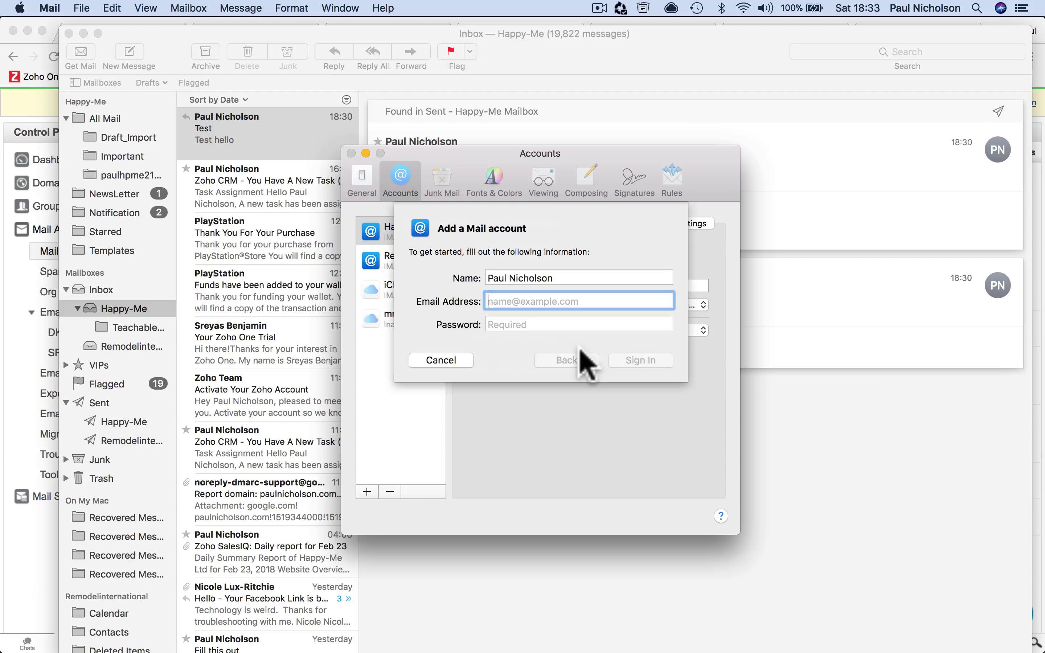
pyautogui.hotkey('shift', 'Tab')
pyautogui.write('T')
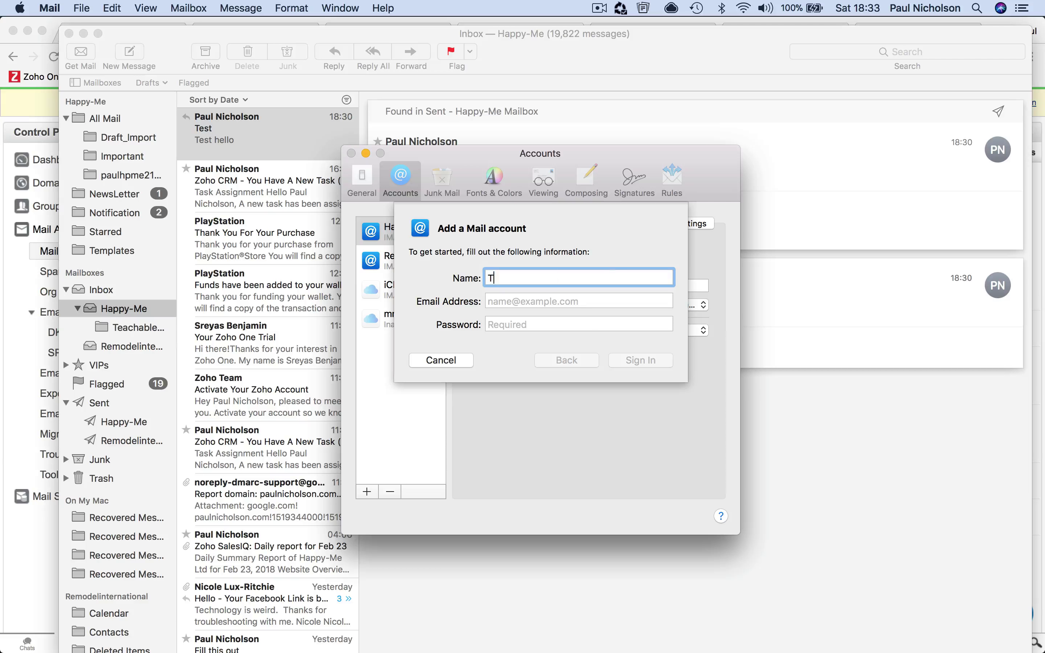
pyautogui.write('eam Happy-Me Sports')
pyautogui.press('Tab')
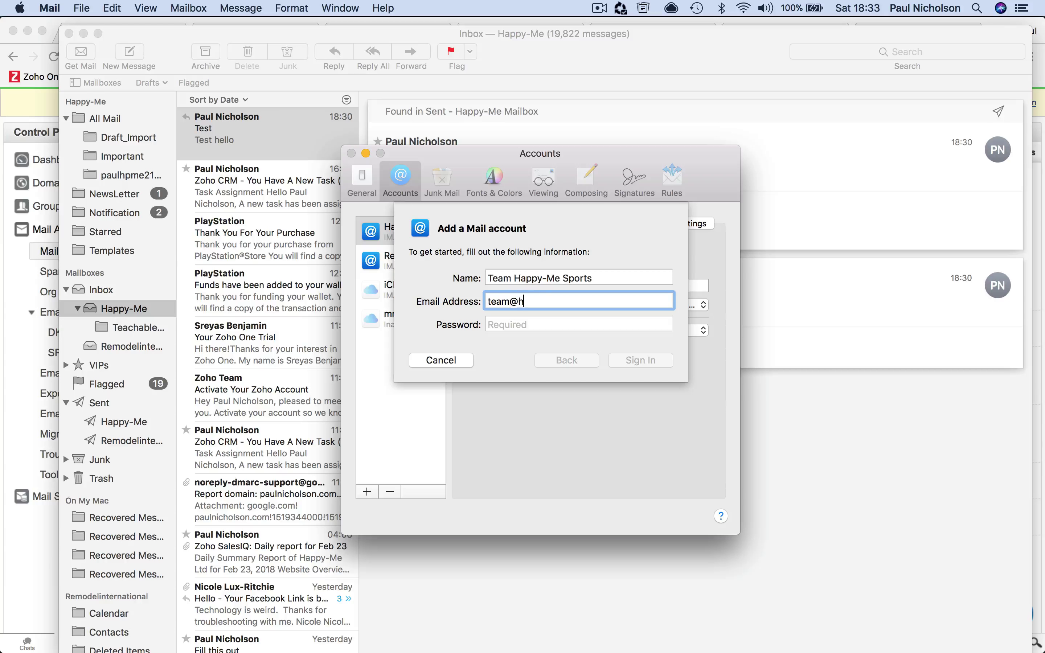
pyautogui.press('Tab')
pyautogui.write('•••••')
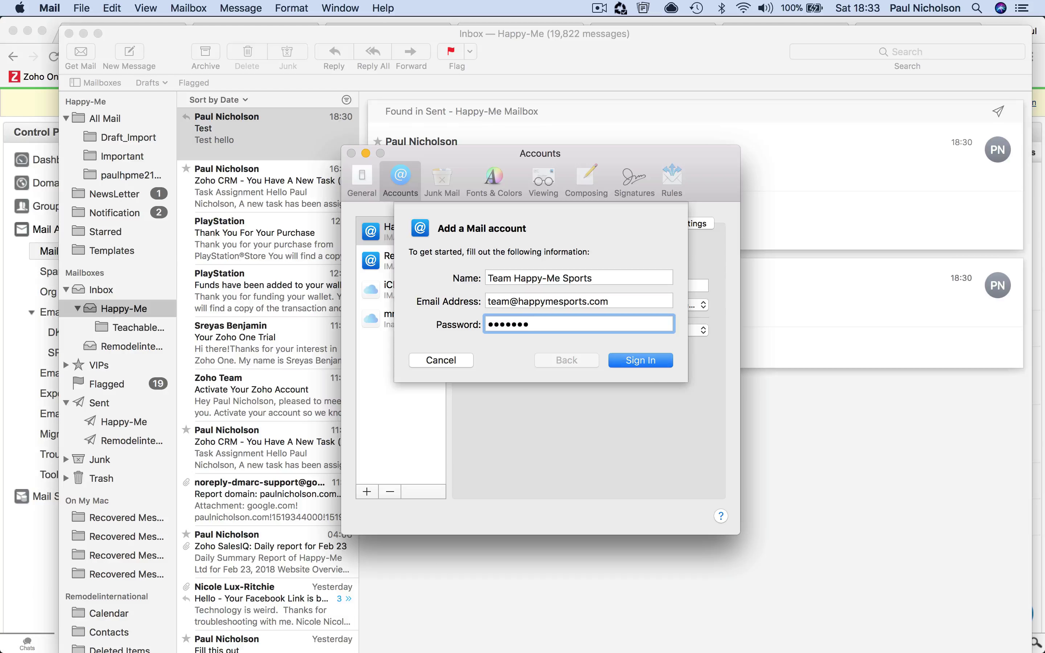
pyautogui.write('•••')
pyautogui.click(638, 361)
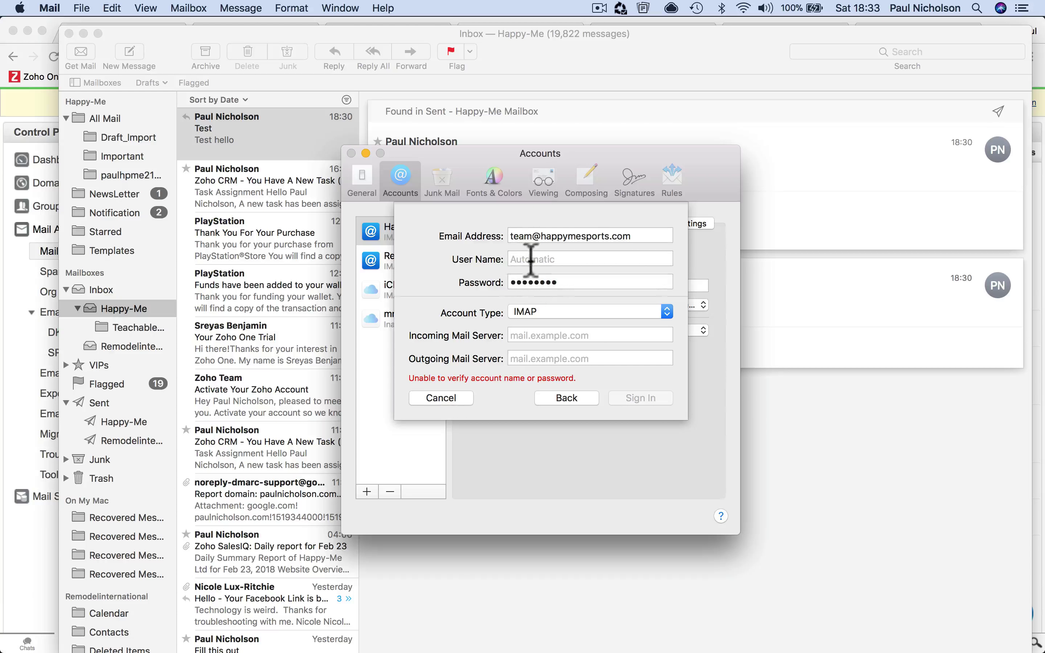
pyautogui.click(531, 261)
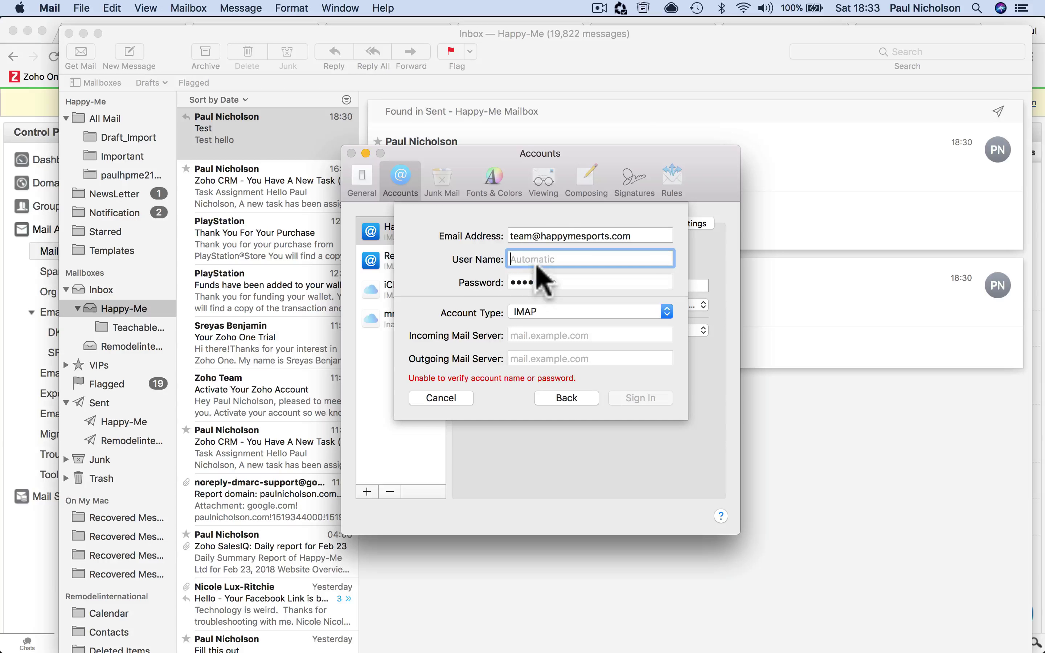
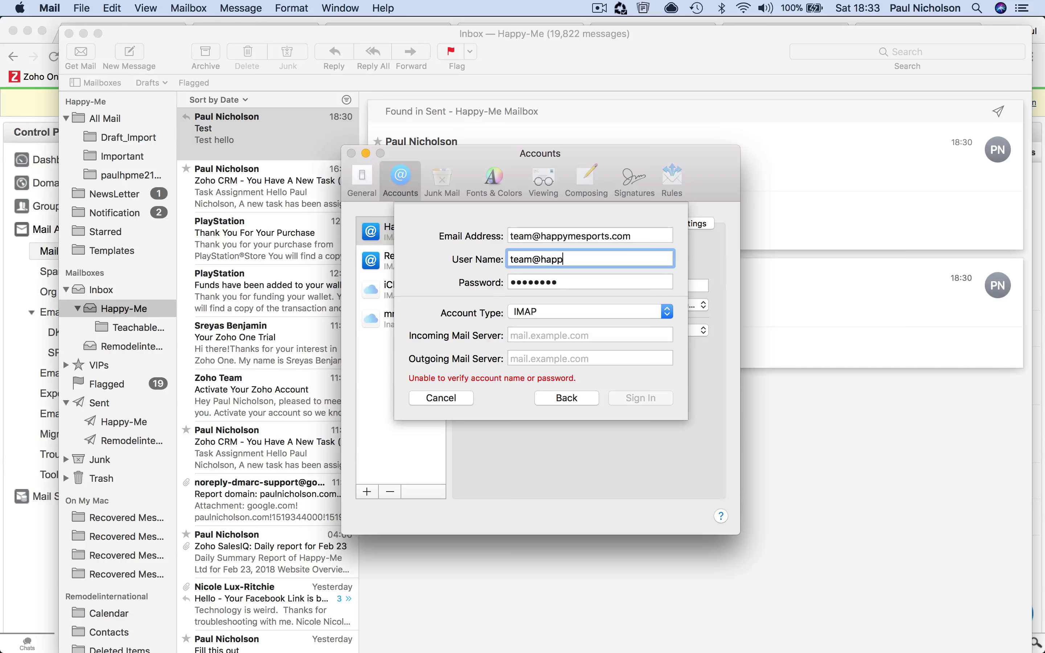
pyautogui.press('Tab')
pyautogui.press('Tab')
pyautogui.press('Tab')
pyautogui.click(548, 335)
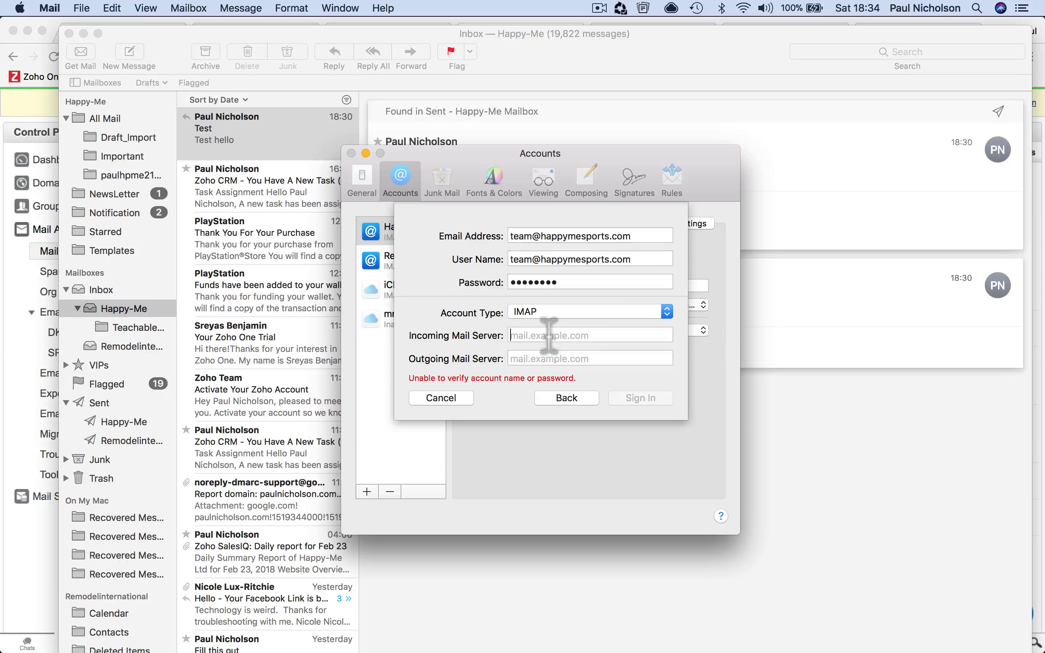
pyautogui.write('imappr')
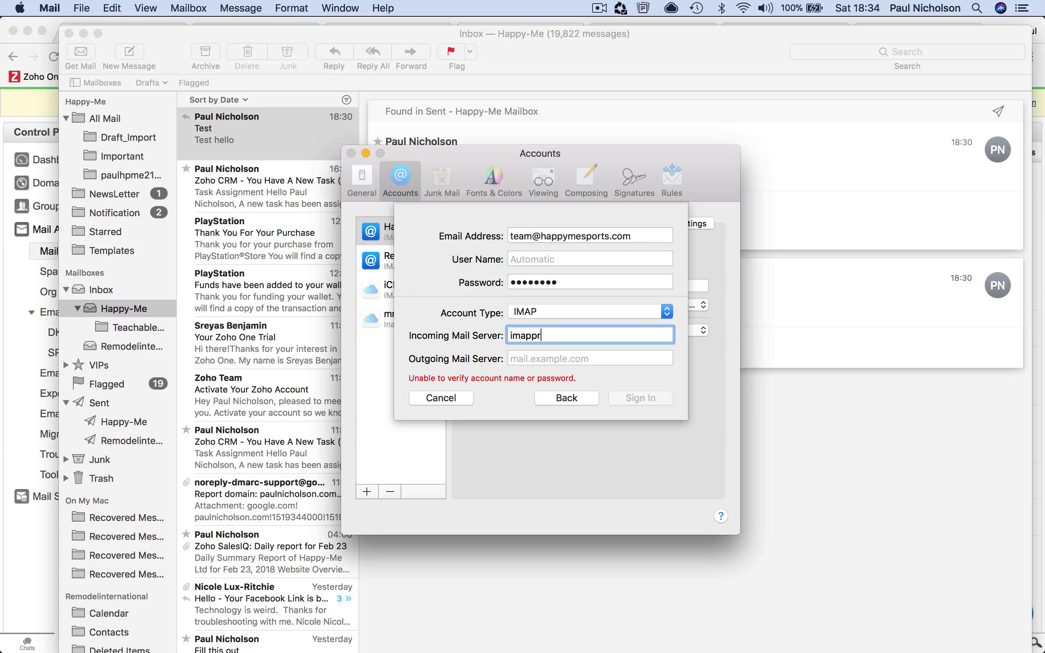
pyautogui.write('o.zoho.com')
pyautogui.press('Tab')
pyautogui.write('smt')
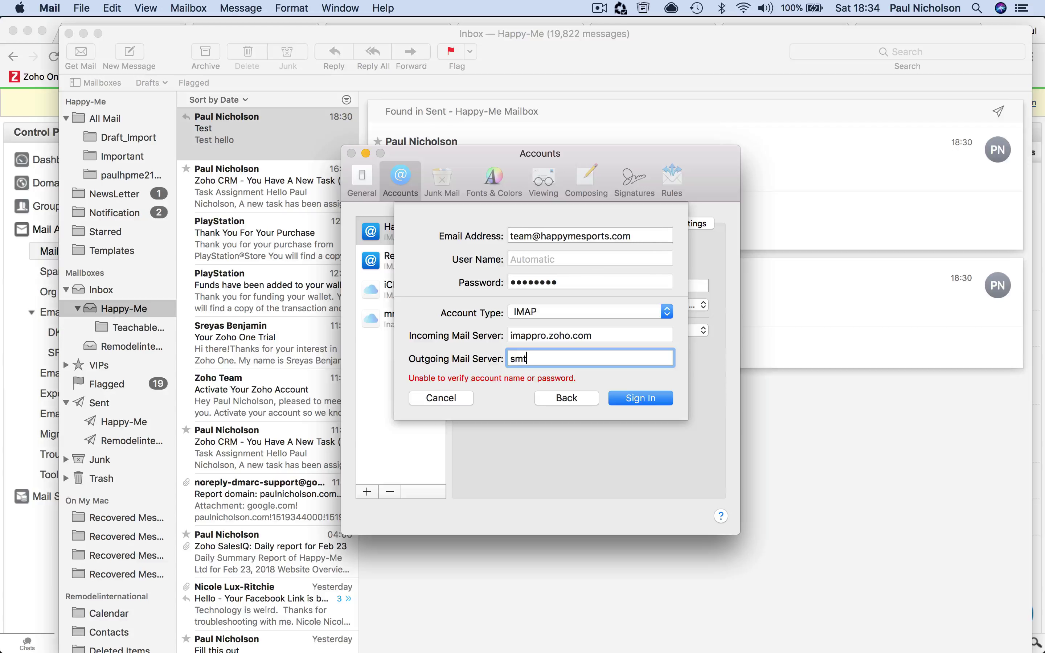
pyautogui.write('p.zoho.com')
pyautogui.click(641, 396)
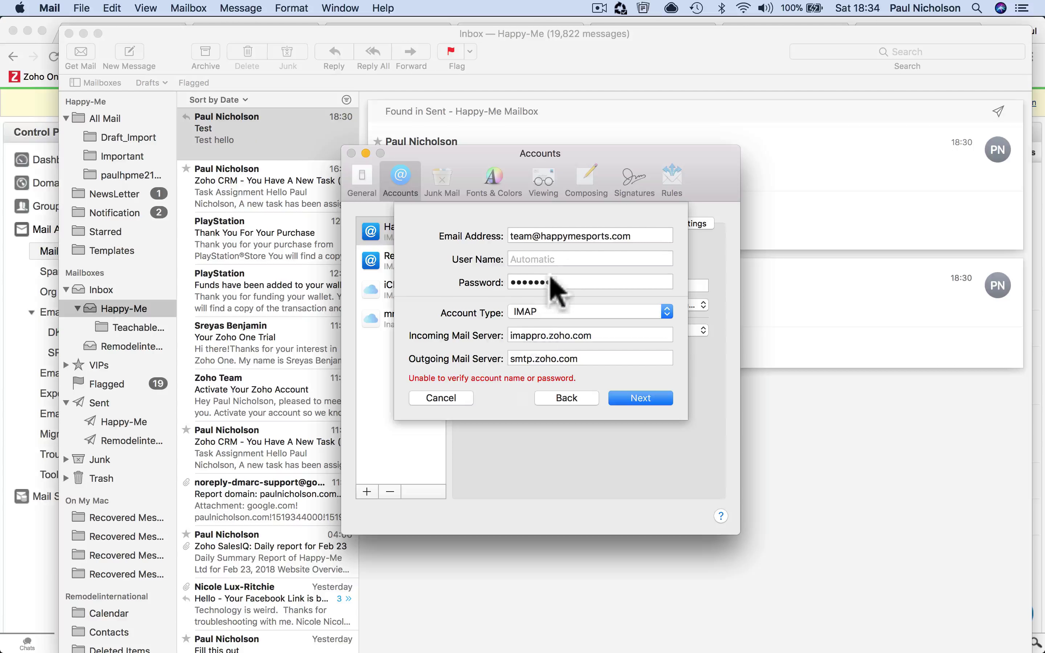
pyautogui.click(545, 259)
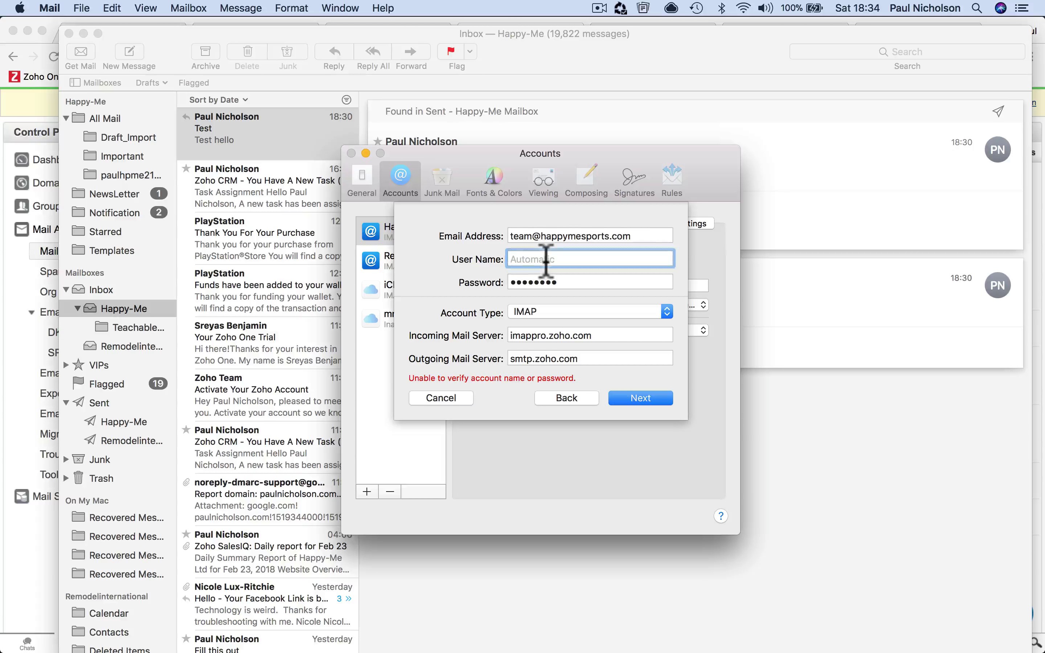
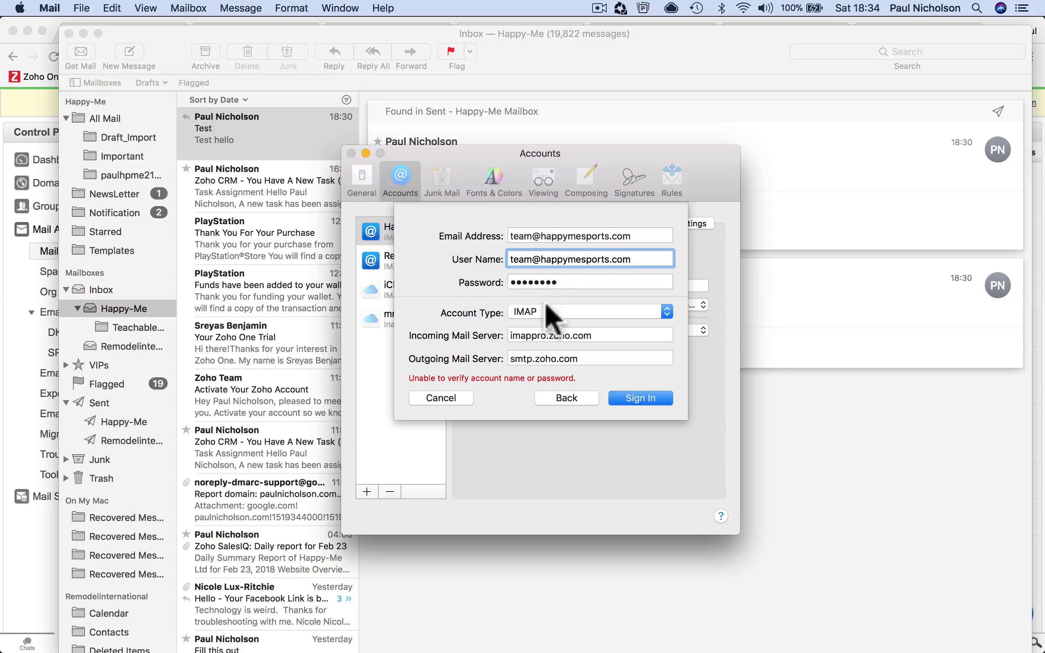
pyautogui.press('Tab')
pyautogui.write('*****')
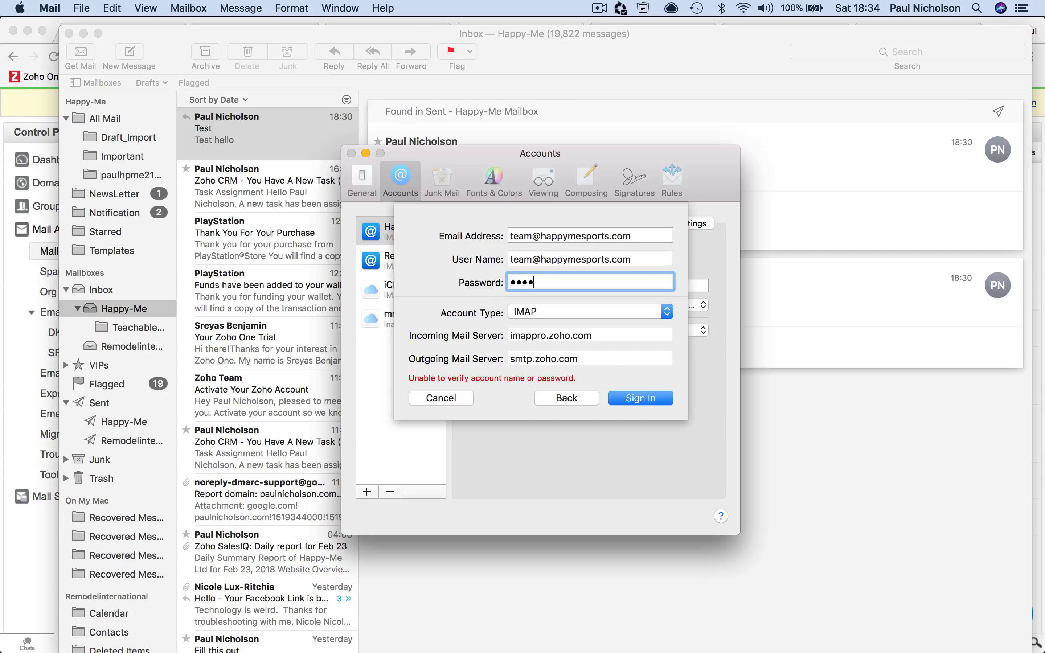
pyautogui.write('*****')
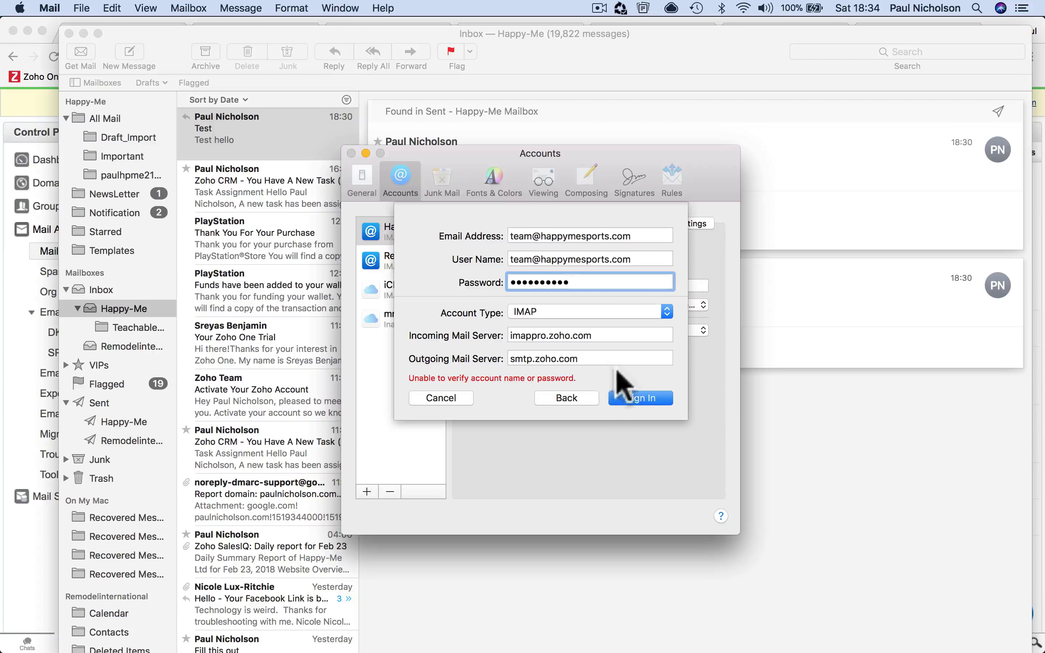
pyautogui.click(638, 398)
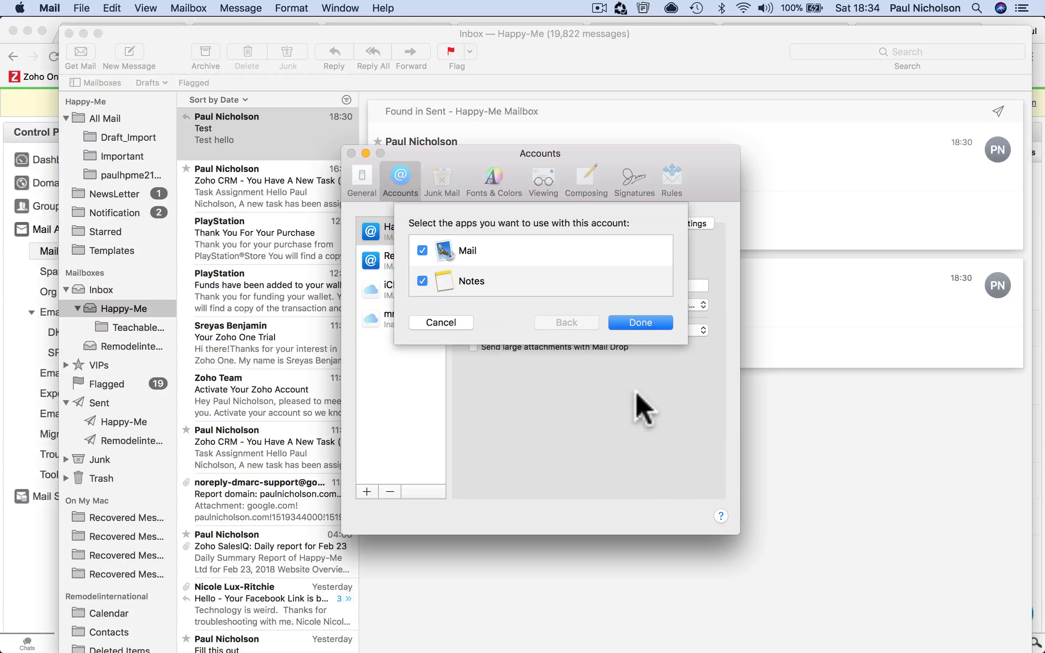
# Confirm the account for Mail and Notes, close Preferences, and open Zoho's welcome message in Happymesports
pyautogui.click(654, 325)
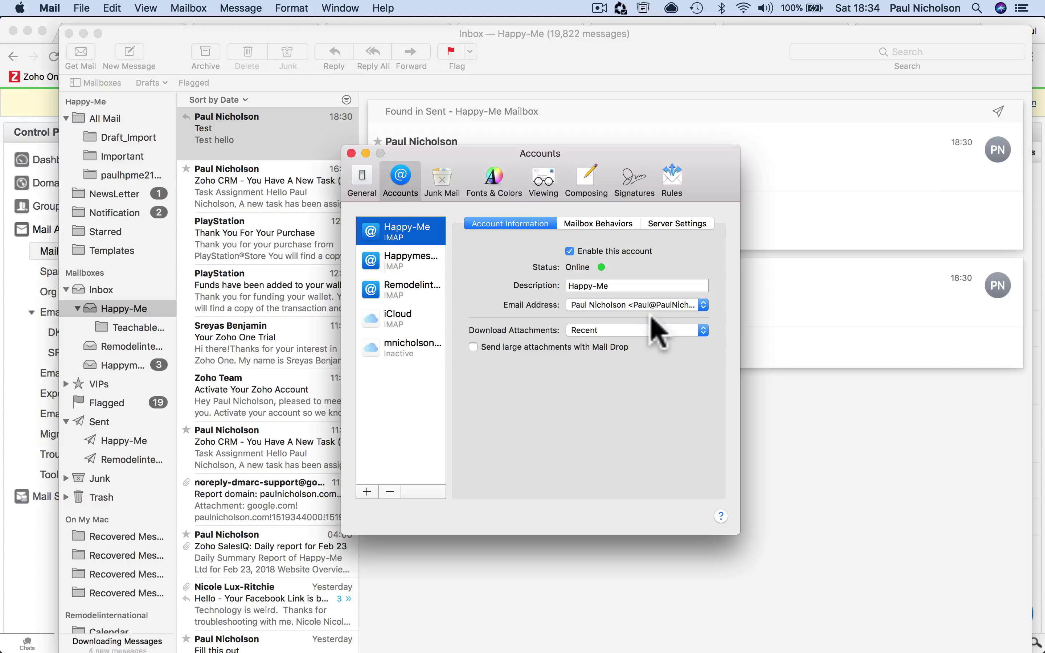
pyautogui.click(351, 152)
pyautogui.click(154, 365)
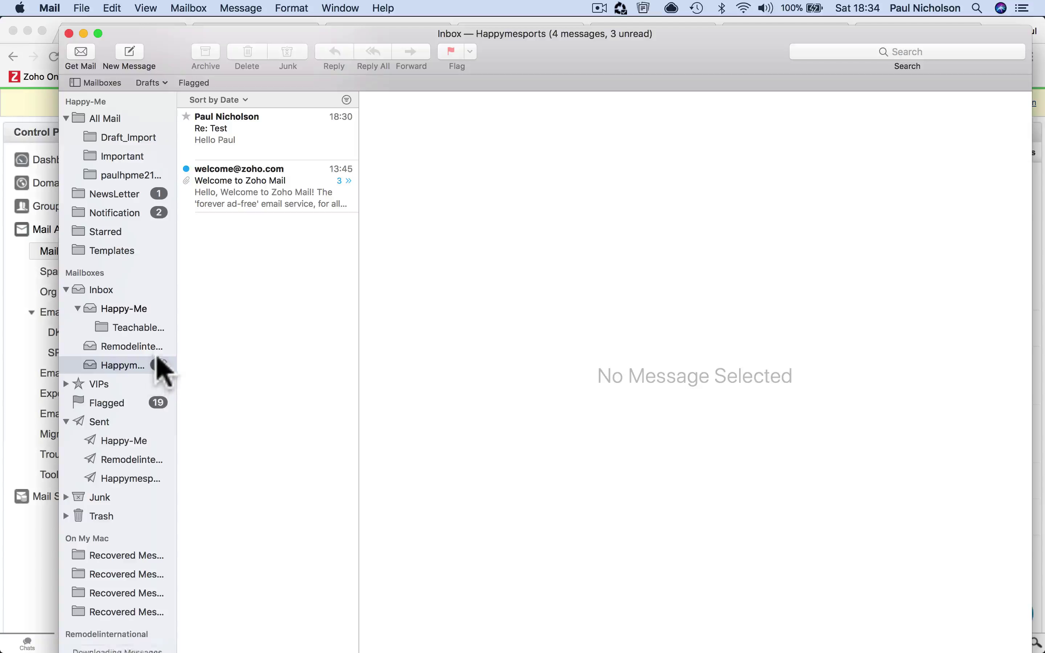
pyautogui.click(256, 186)
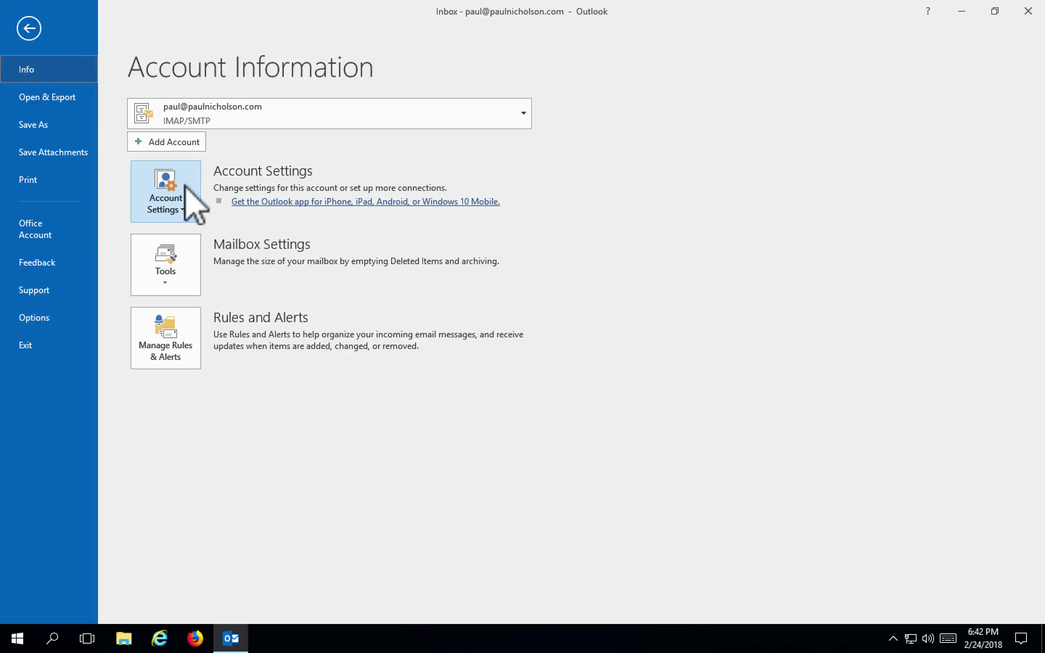
# Choose New... on the Email tab of File > Account Settings to add an account
pyautogui.click(194, 190)
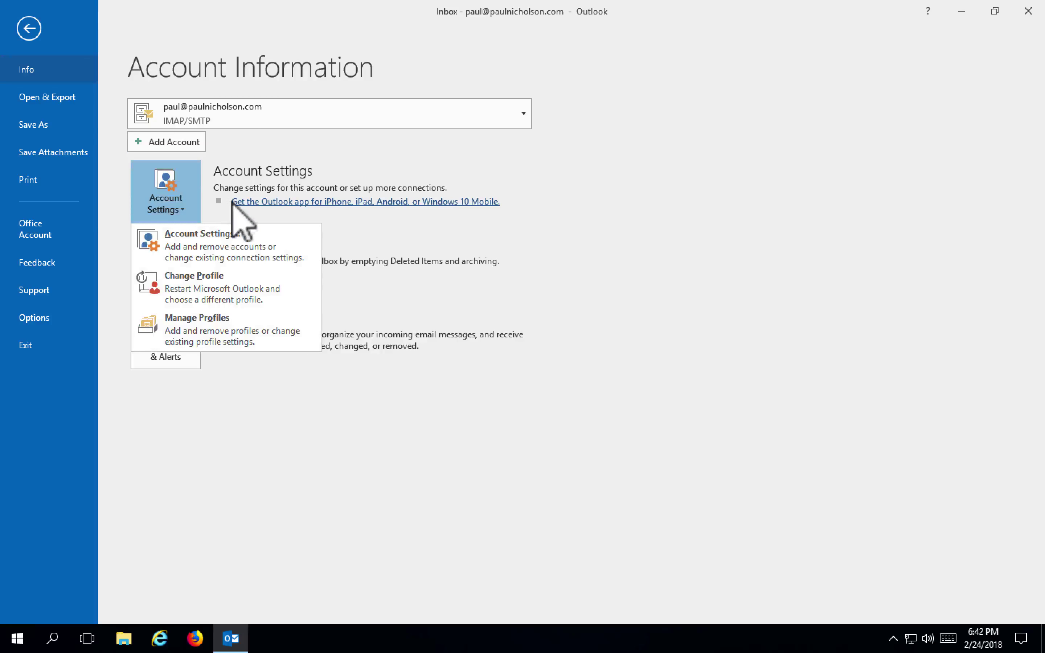
pyautogui.click(224, 236)
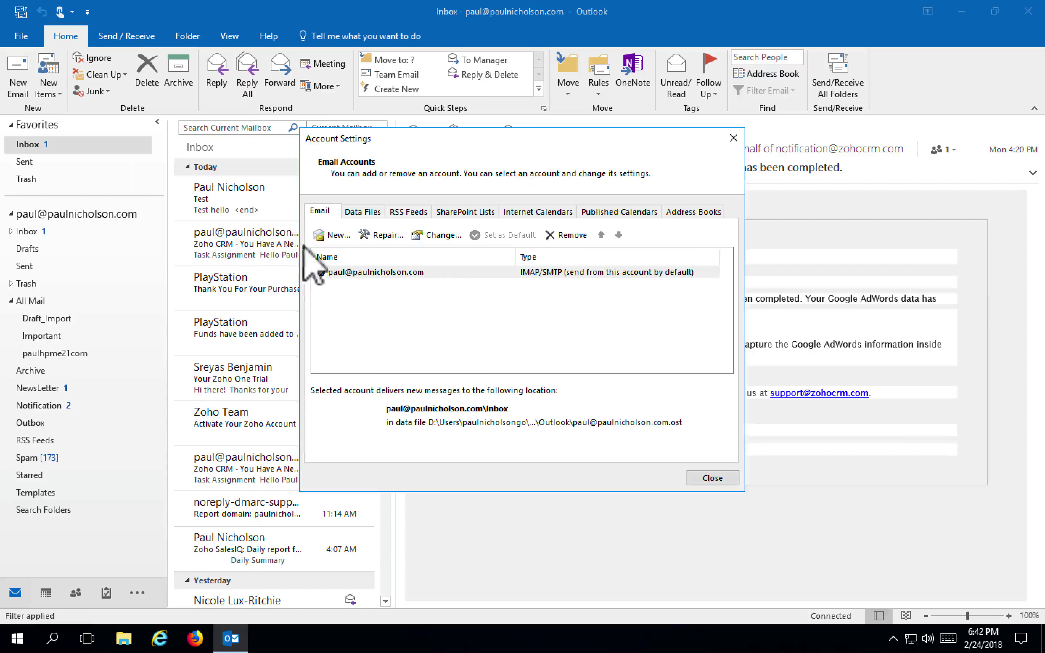
pyautogui.click(334, 233)
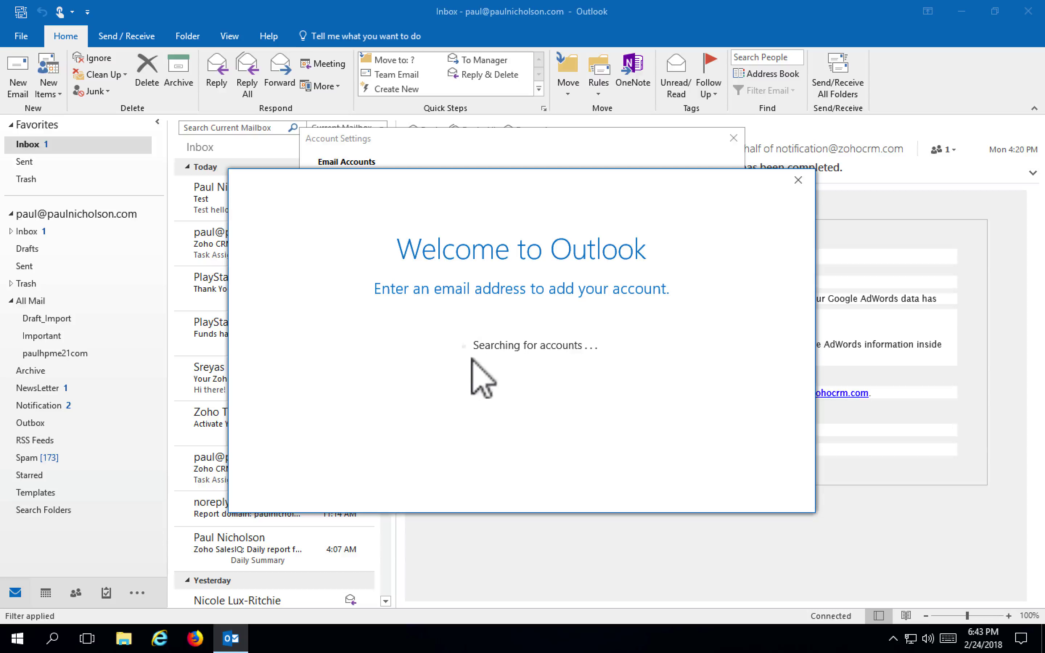
# Close the stuck account search window and restart adding a new account from Account Settings
pyautogui.click(798, 180)
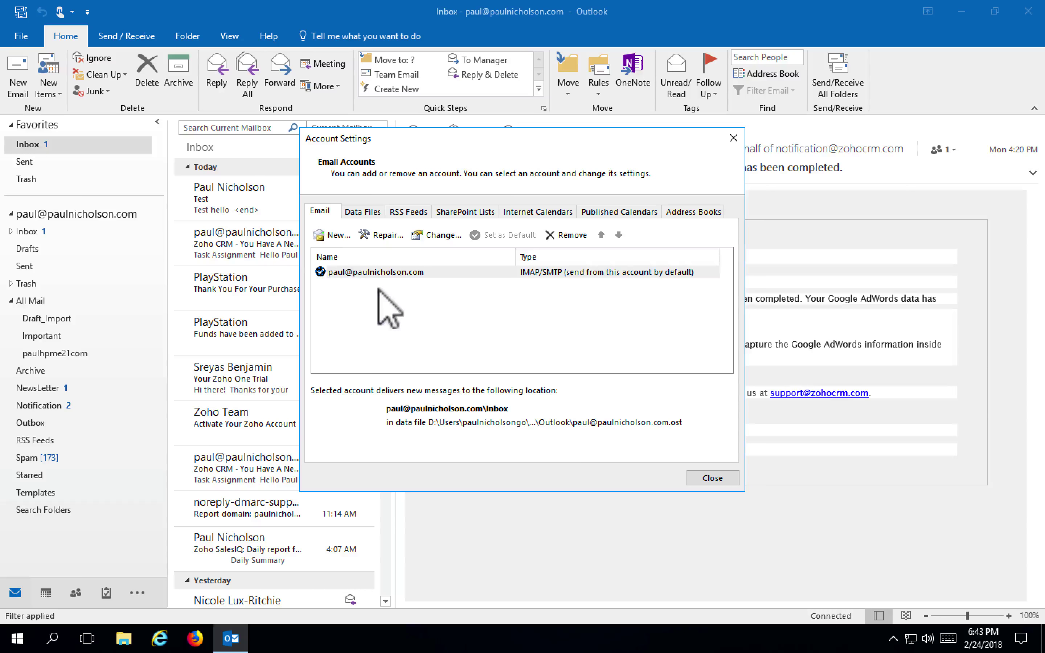
pyautogui.click(329, 235)
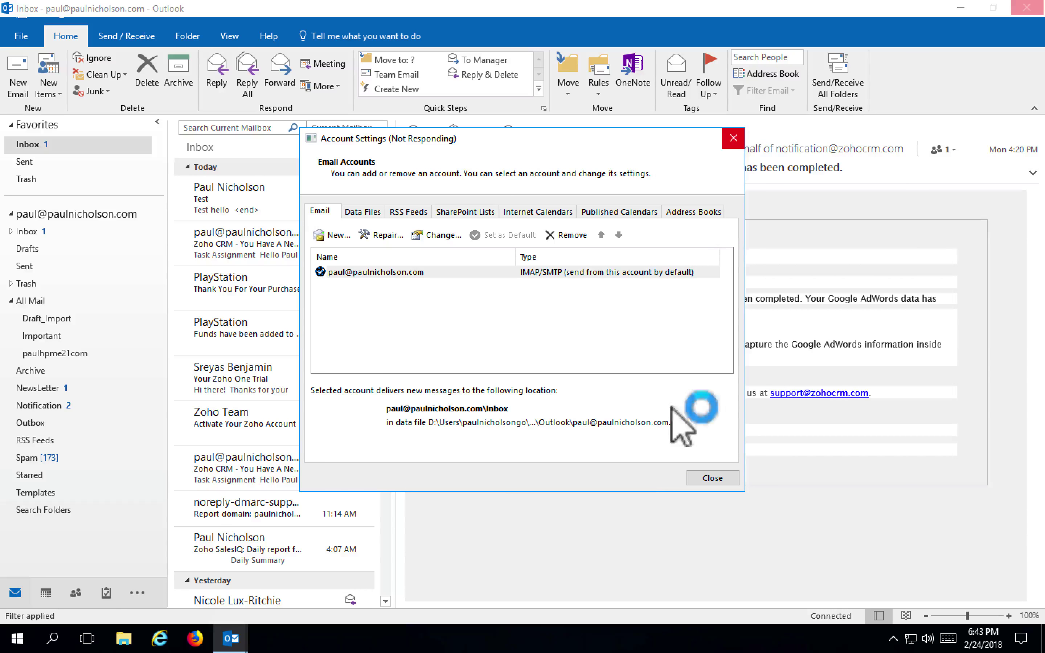
pyautogui.rightClick(536, 643)
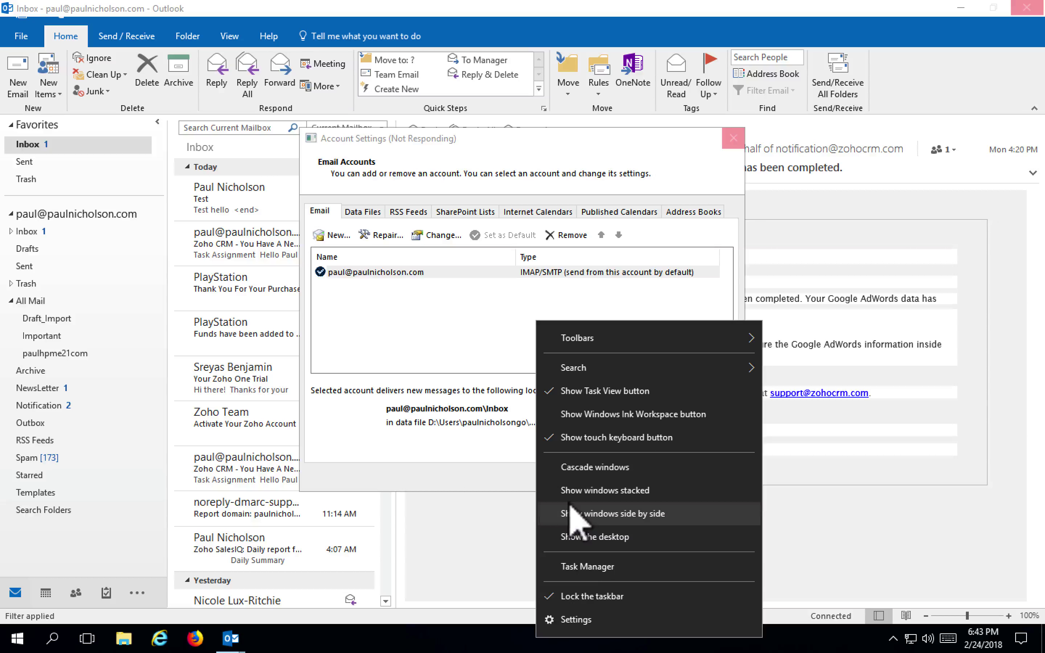
# Expand the advanced options in the welcome window and choose manual account setup
pyautogui.click(477, 399)
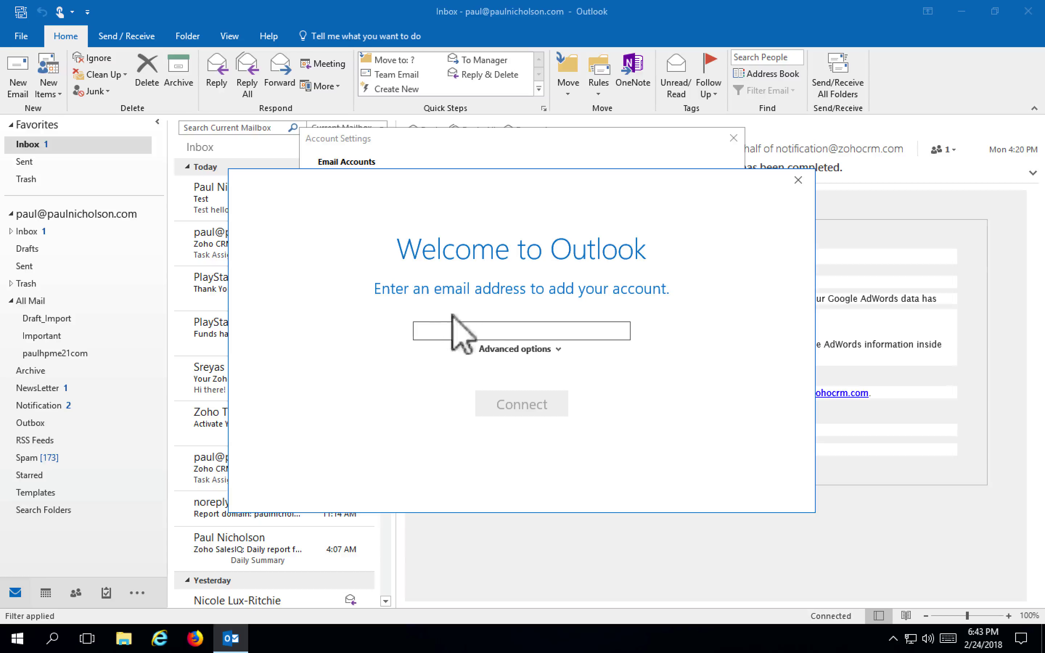
pyautogui.click(558, 349)
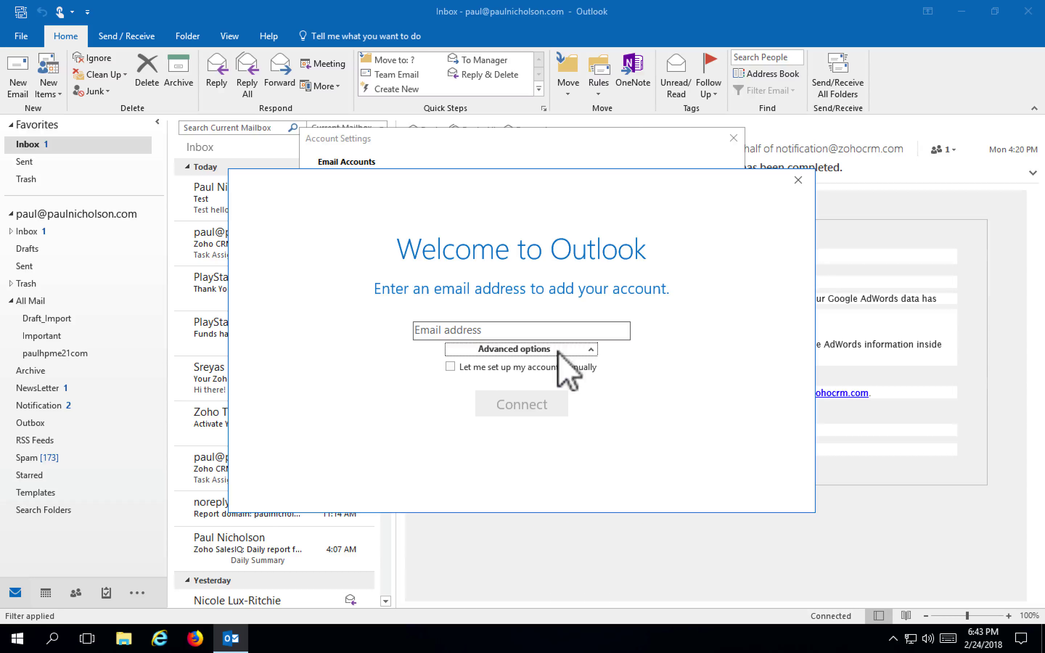
pyautogui.click(558, 350)
pyautogui.click(558, 350)
pyautogui.click(496, 366)
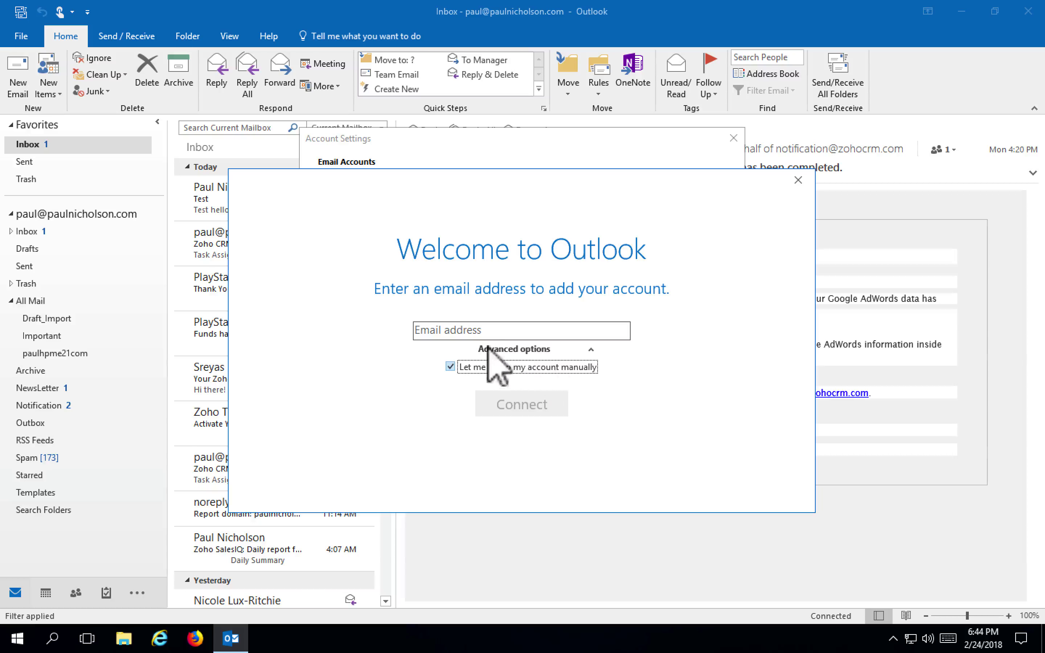
pyautogui.click(505, 330)
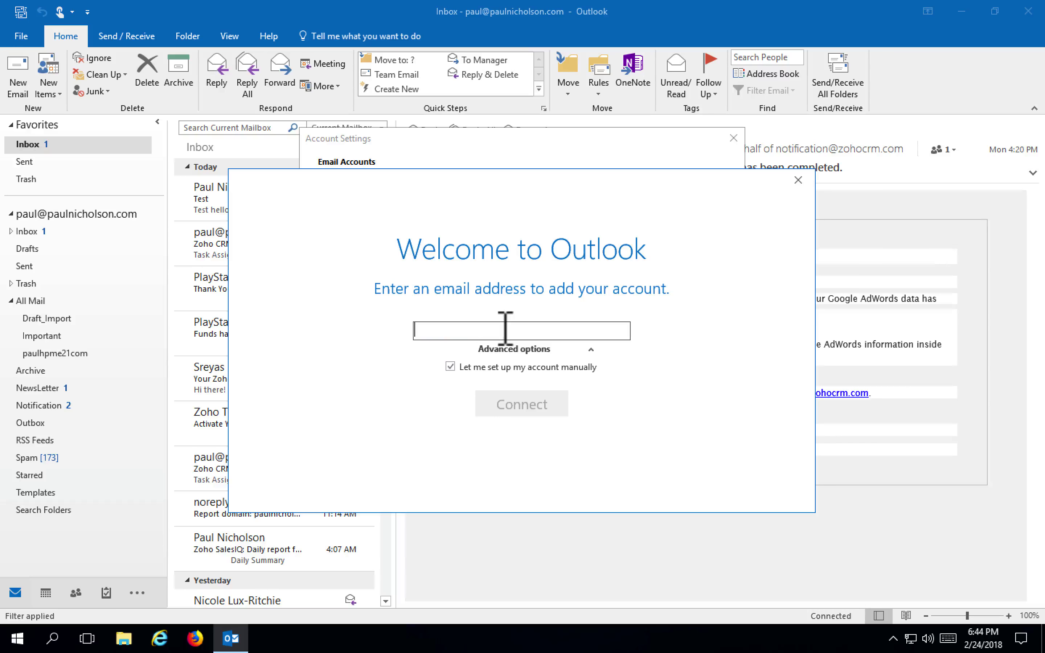
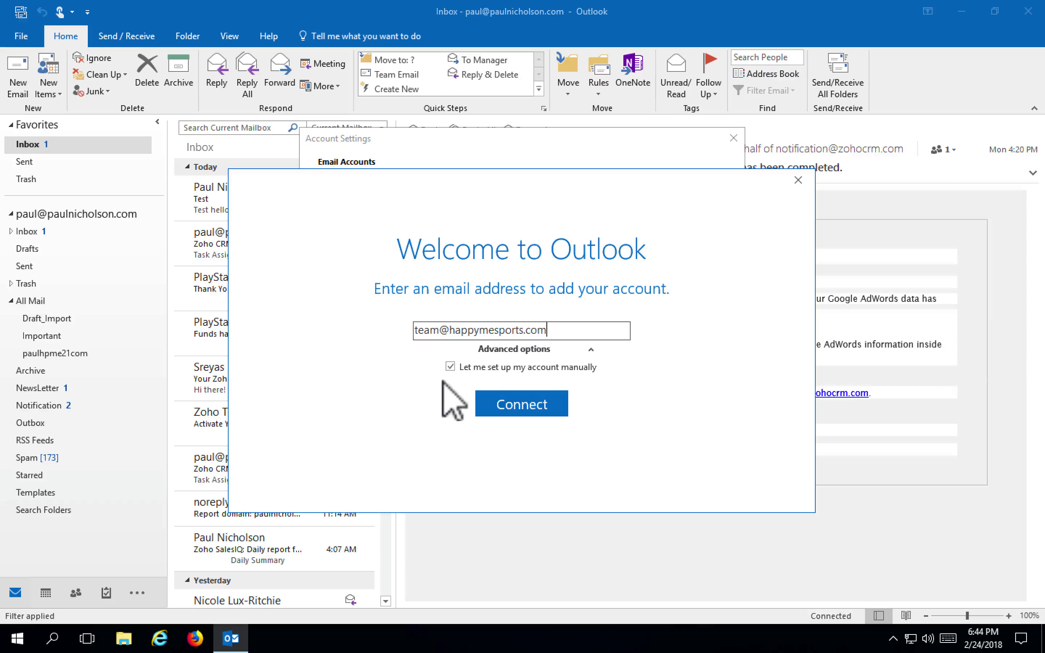
pyautogui.click(450, 367)
pyautogui.click(514, 406)
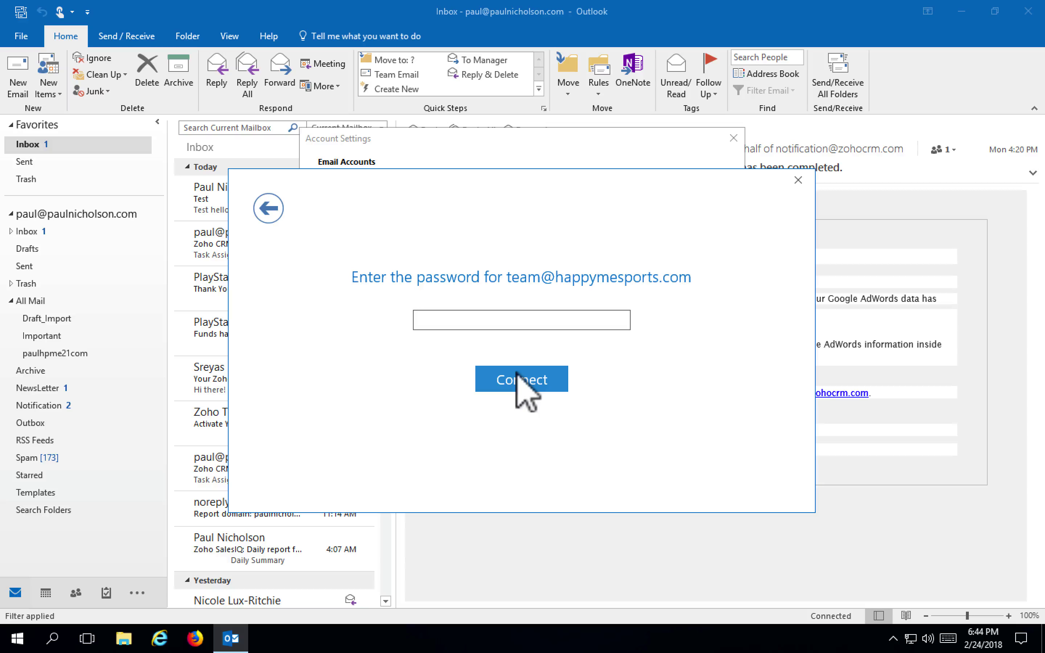
pyautogui.write('p')
pyautogui.click(542, 385)
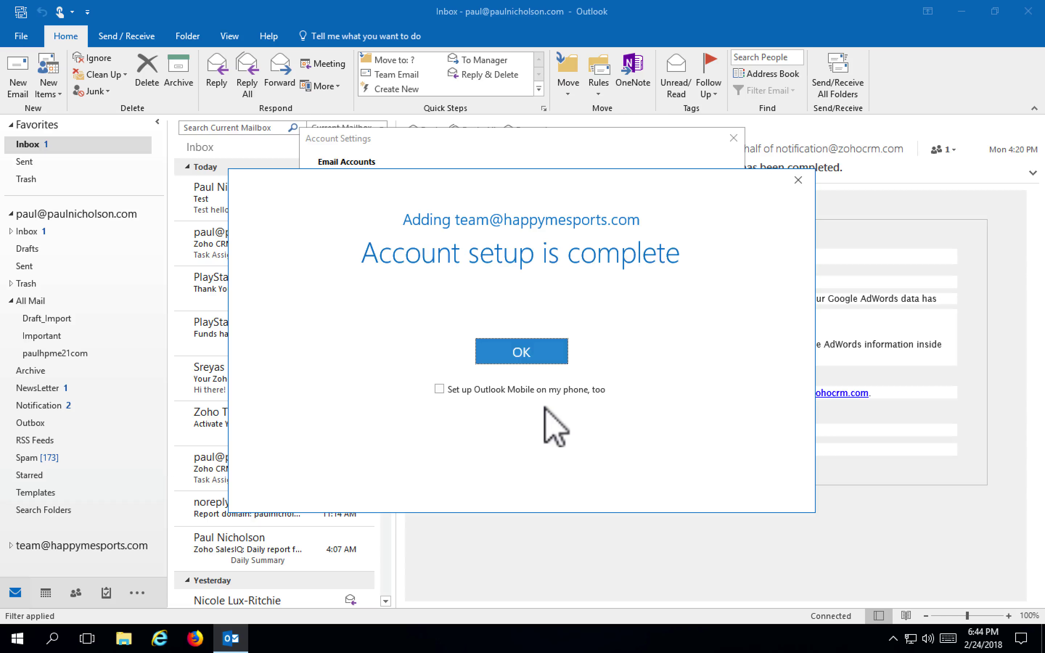
pyautogui.click(540, 354)
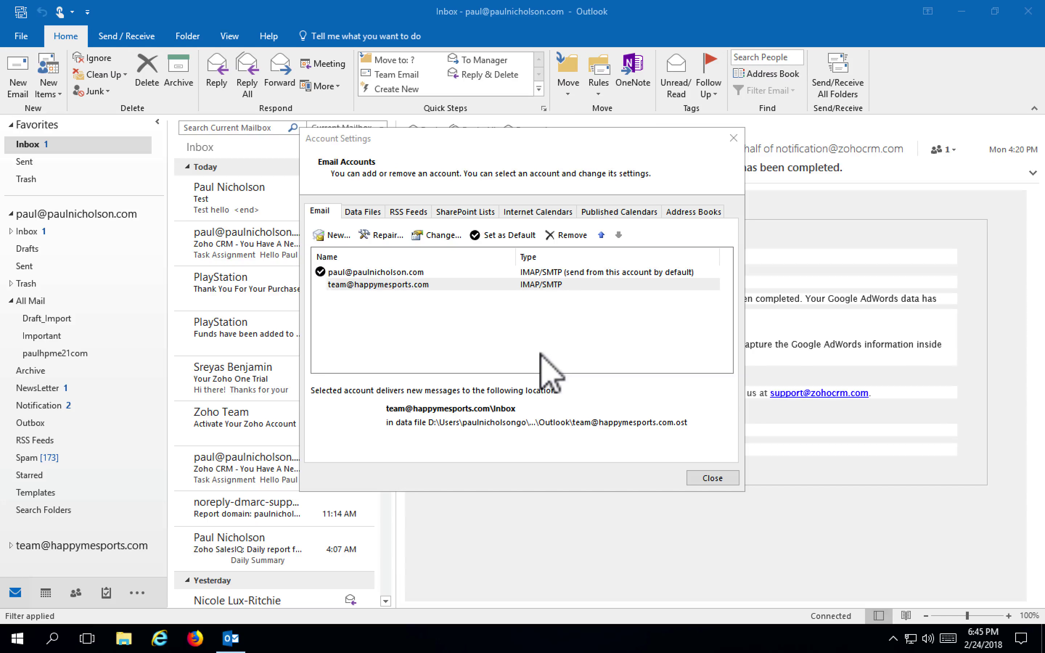
pyautogui.click(476, 286)
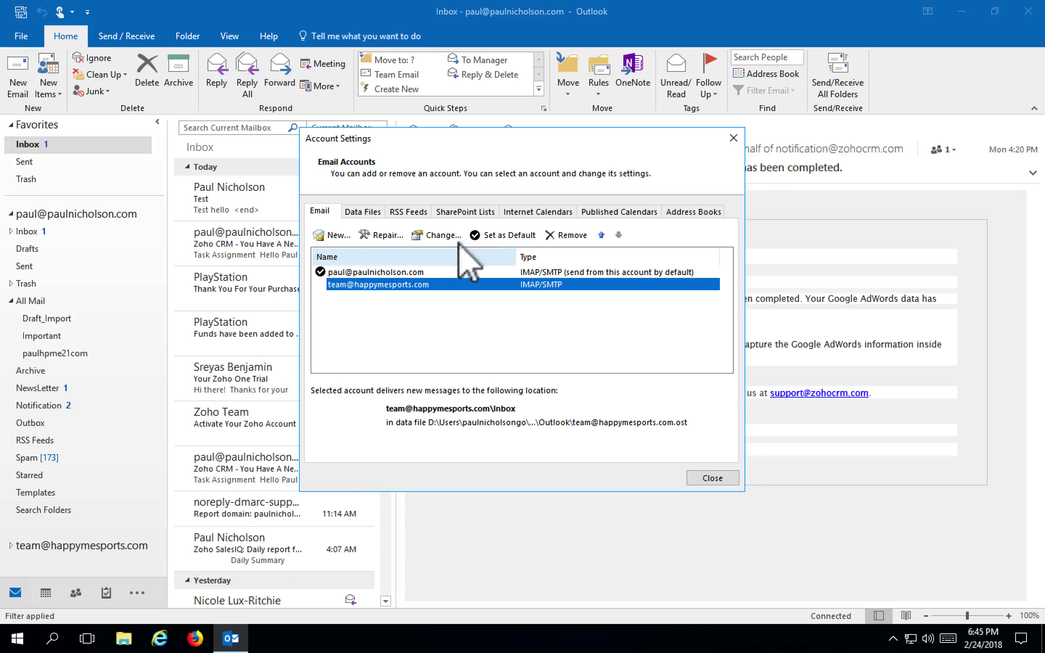
pyautogui.click(733, 138)
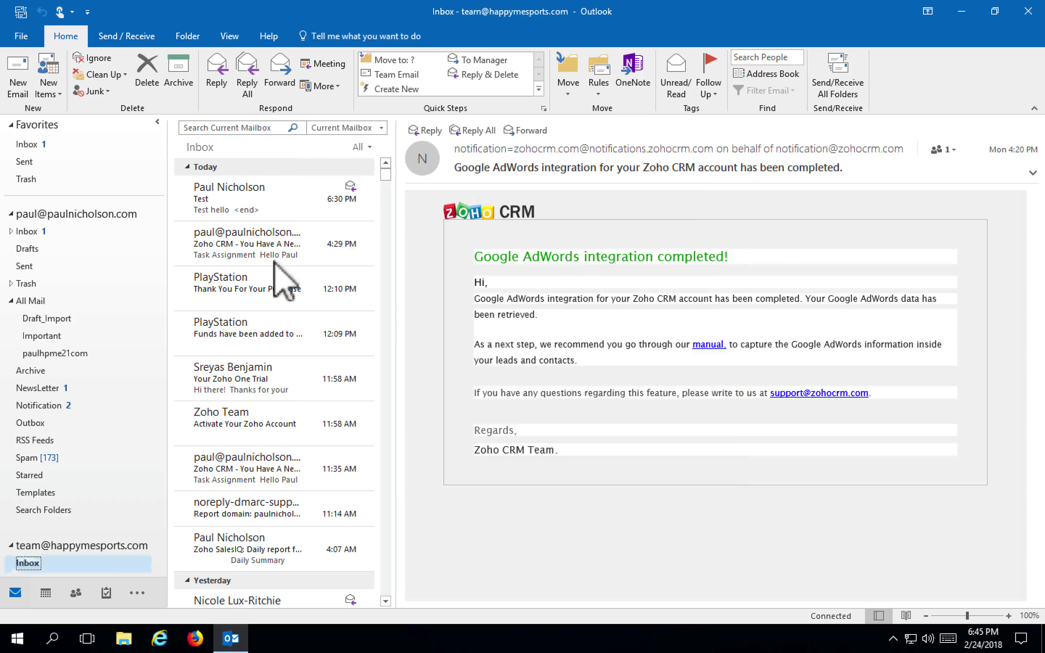
pyautogui.click(10, 300)
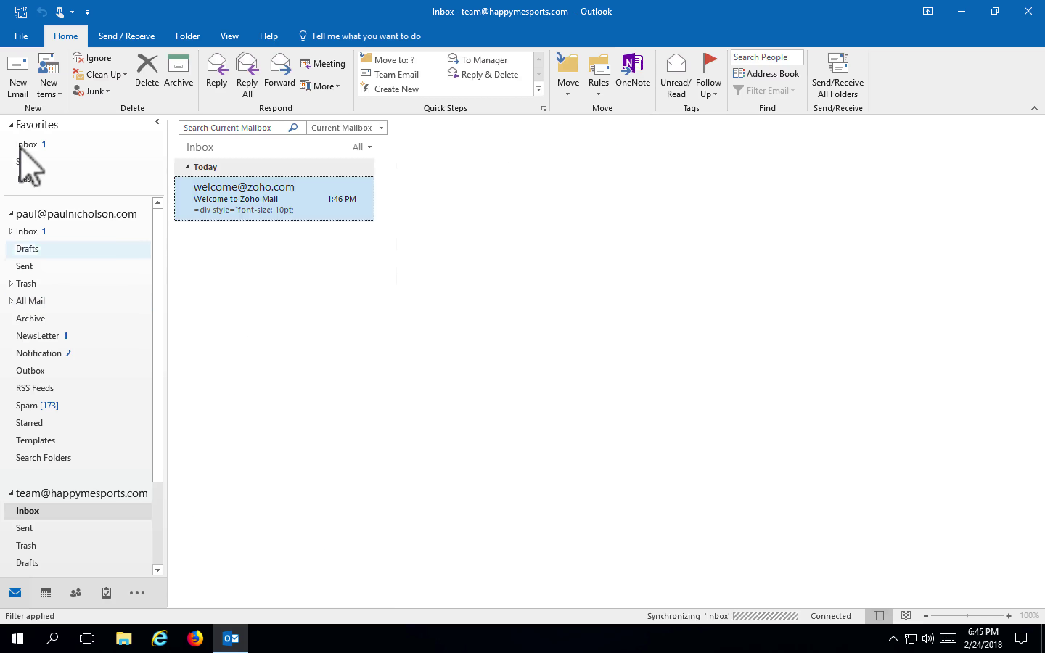
# Write a new team-account email to the personal address, subject Test Hello, body 'Test heelo :)'
pyautogui.click(18, 84)
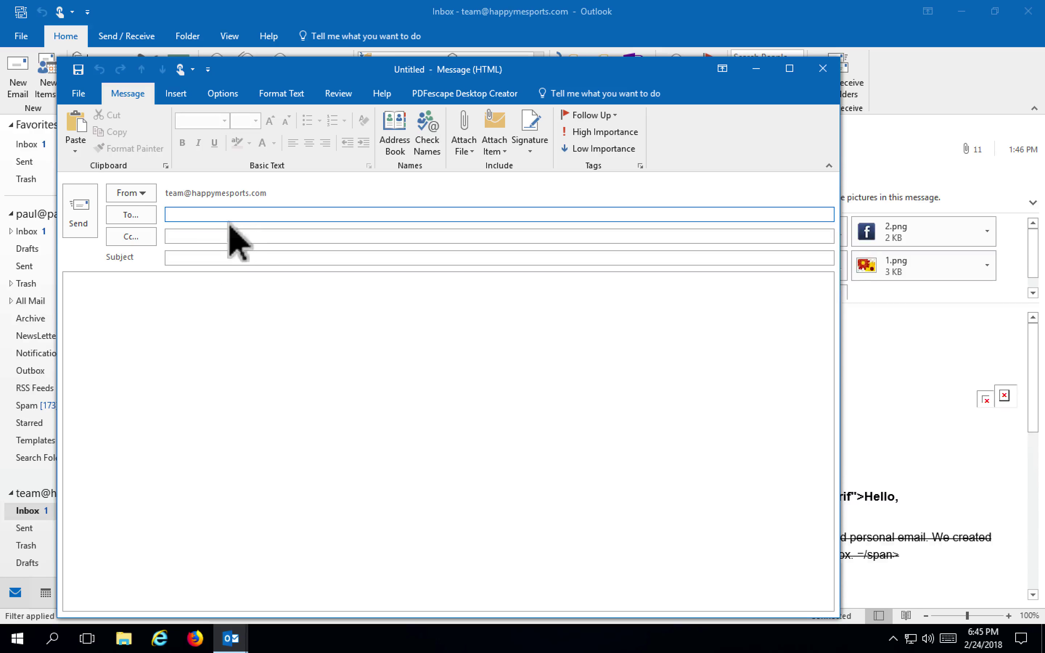
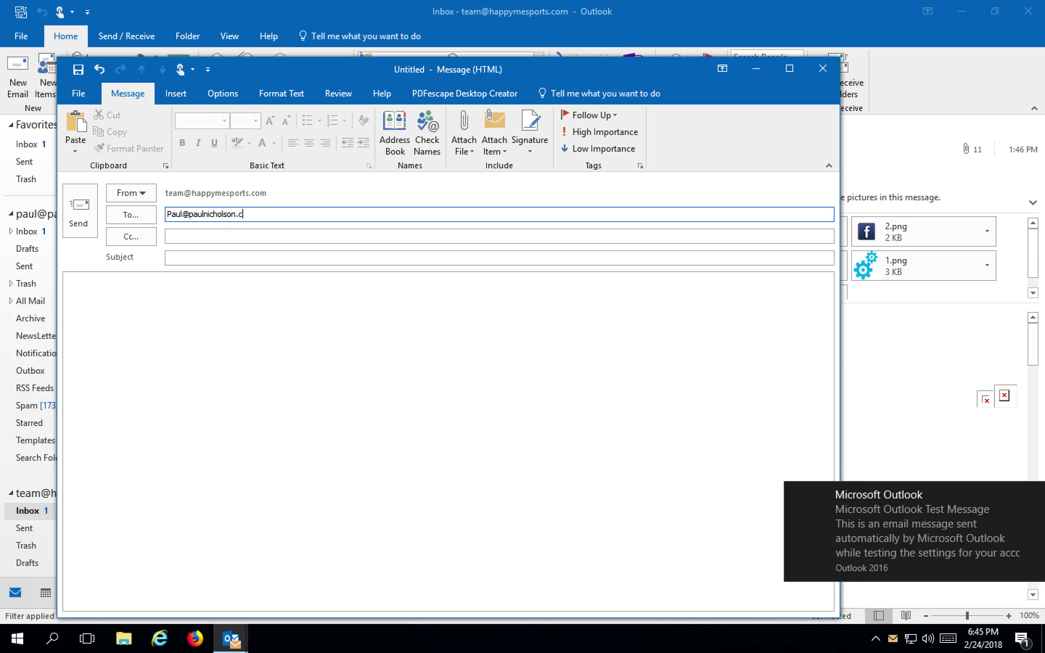
pyautogui.press('Tab')
pyautogui.press('Tab')
pyautogui.write('T')
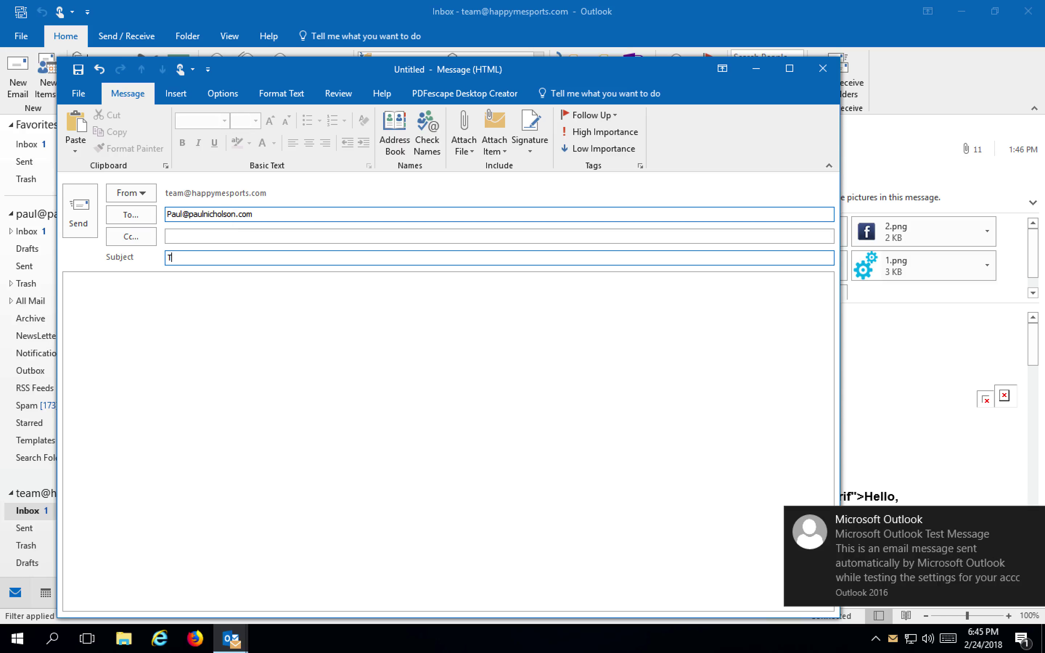
pyautogui.press('Tab')
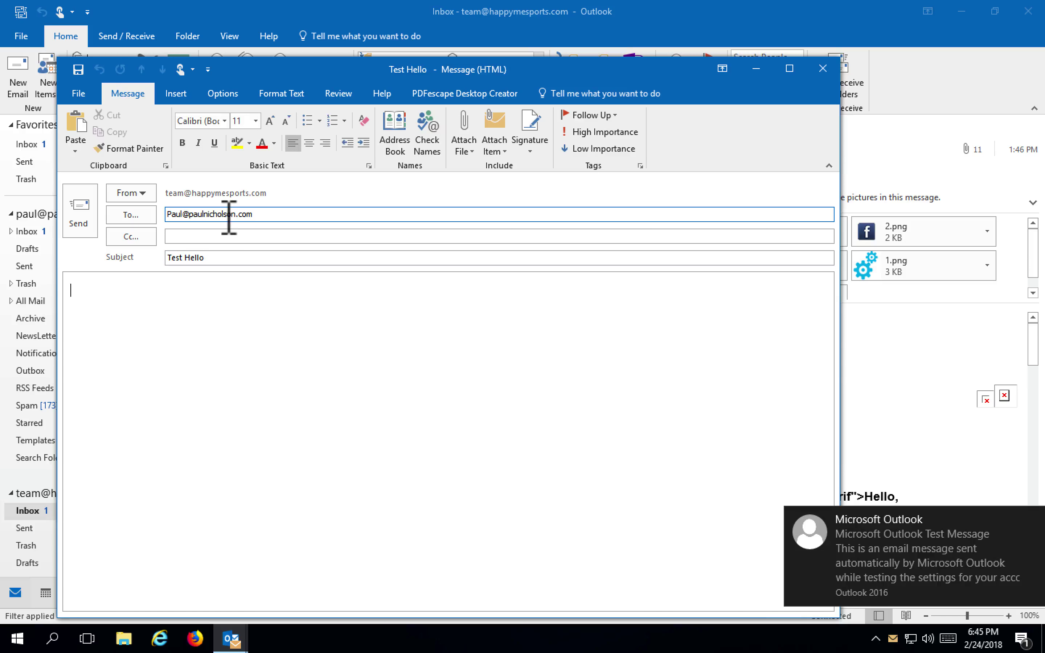
pyautogui.write('Test ')
pyautogui.write('hee')
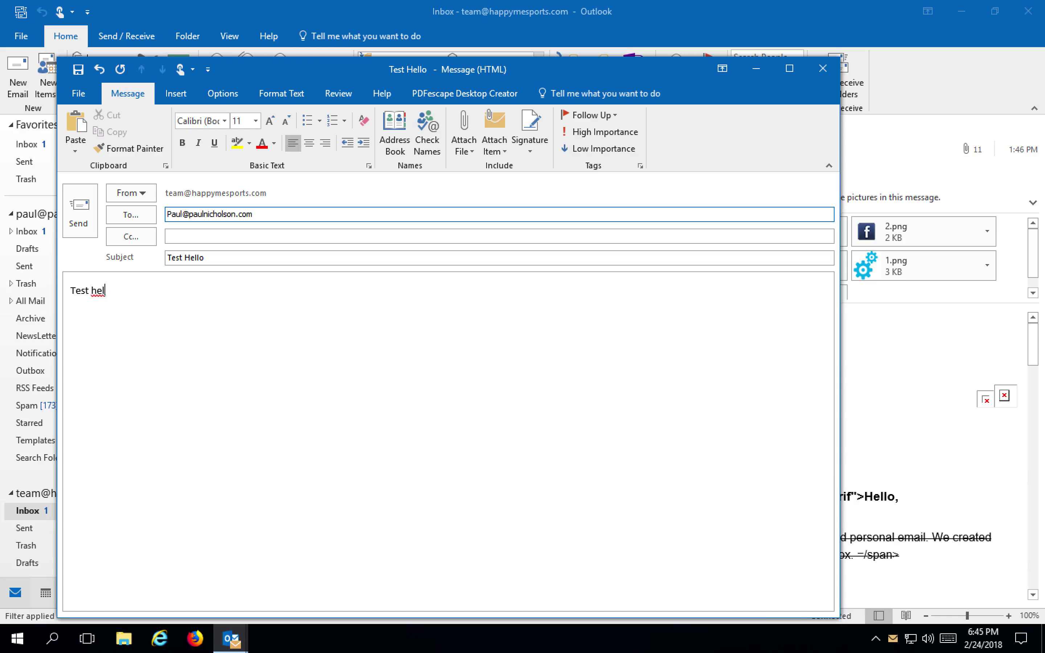
pyautogui.write('lo :)')
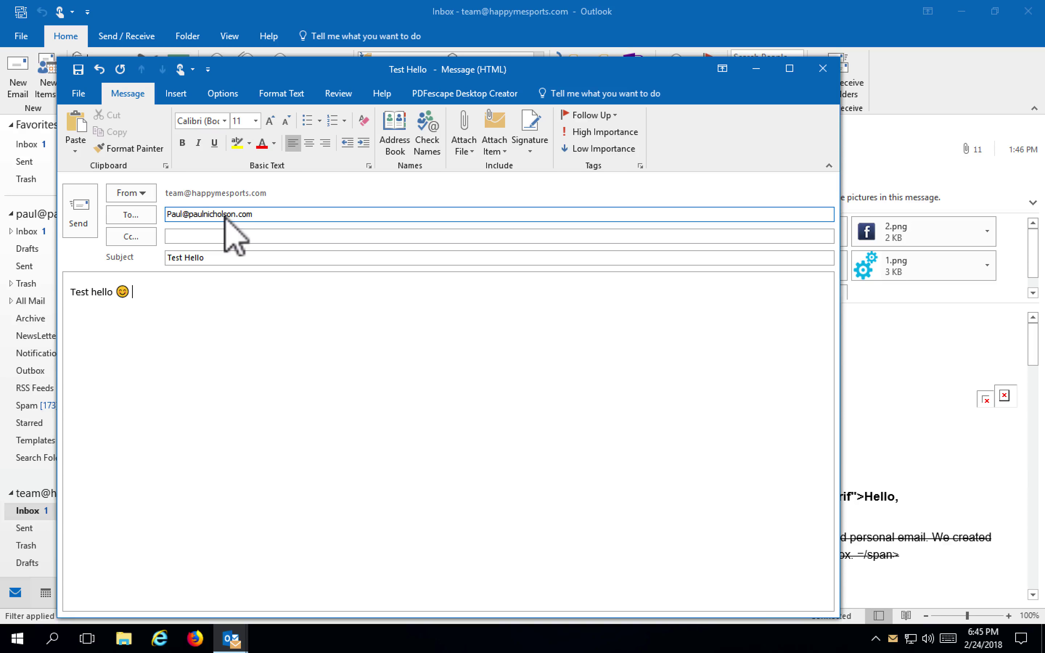
# Send Test Hello, then reply to it from Apple Mail's Happy-Me inbox and view Happymesports
pyautogui.click(79, 208)
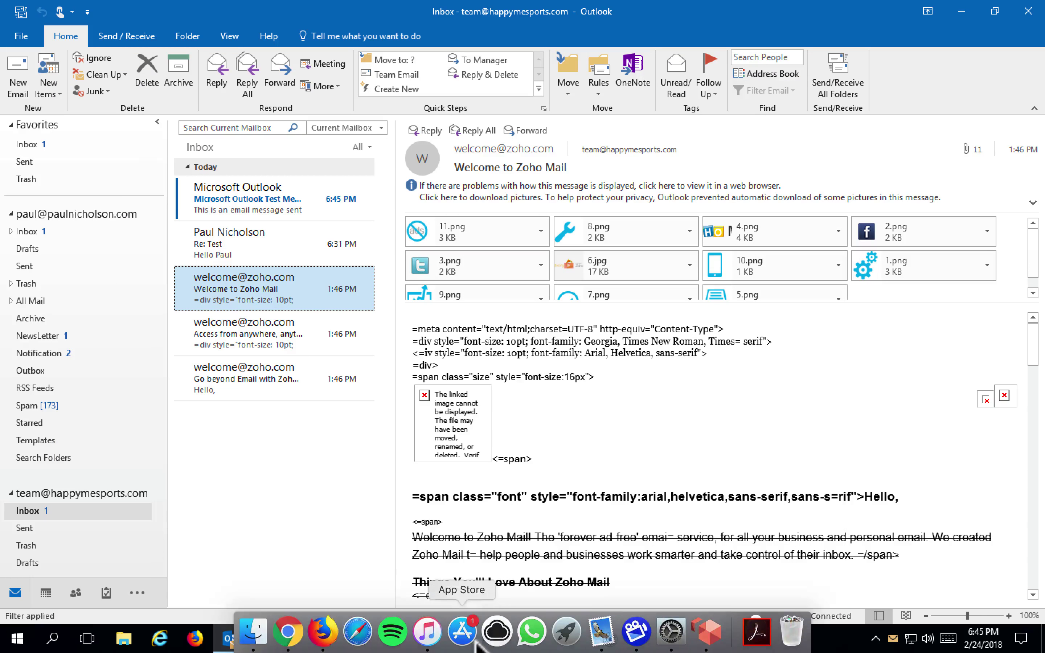
pyautogui.click(601, 631)
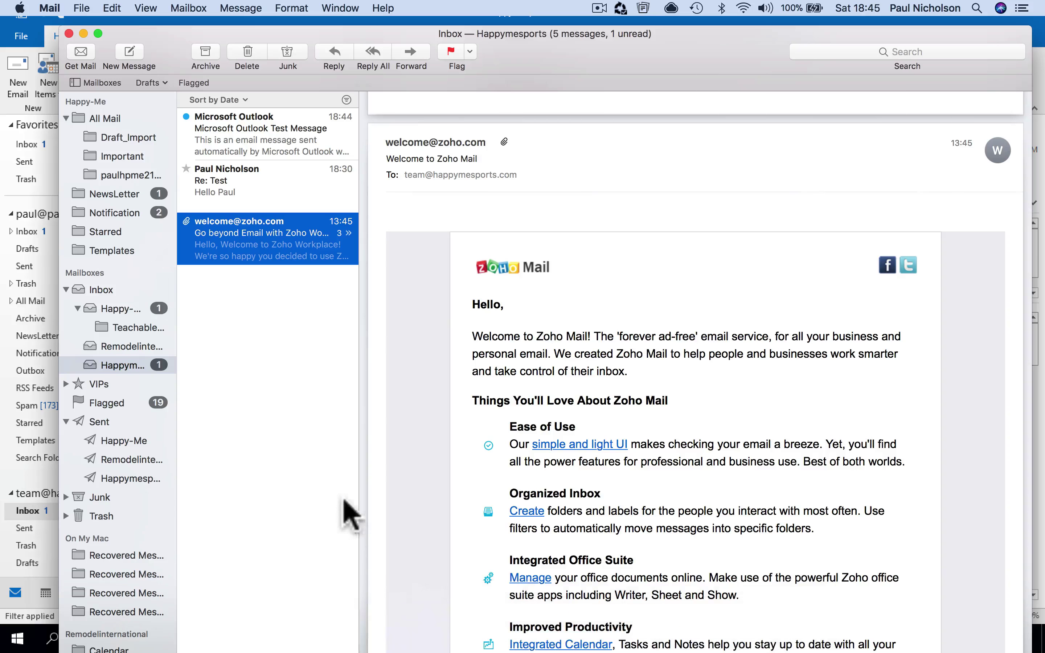
pyautogui.click(145, 311)
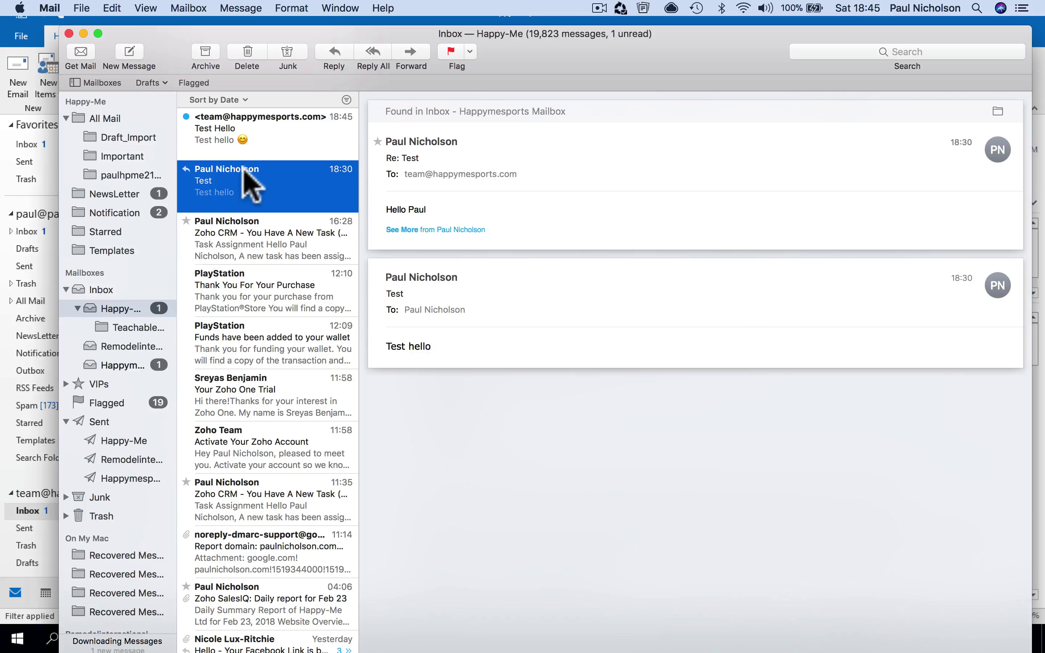
pyautogui.click(256, 149)
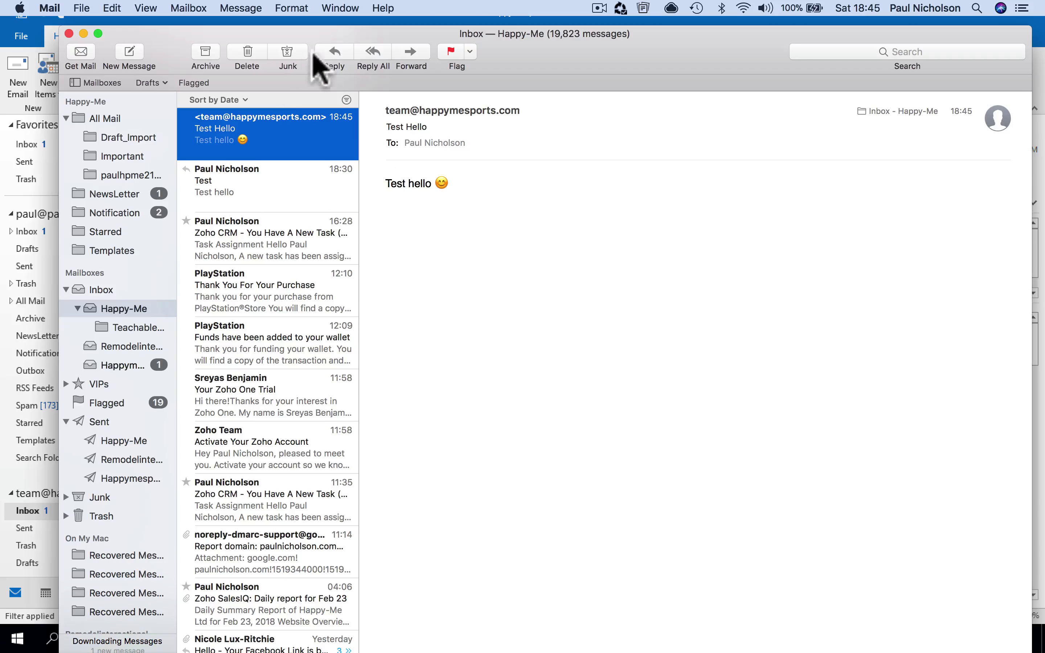
pyautogui.click(325, 58)
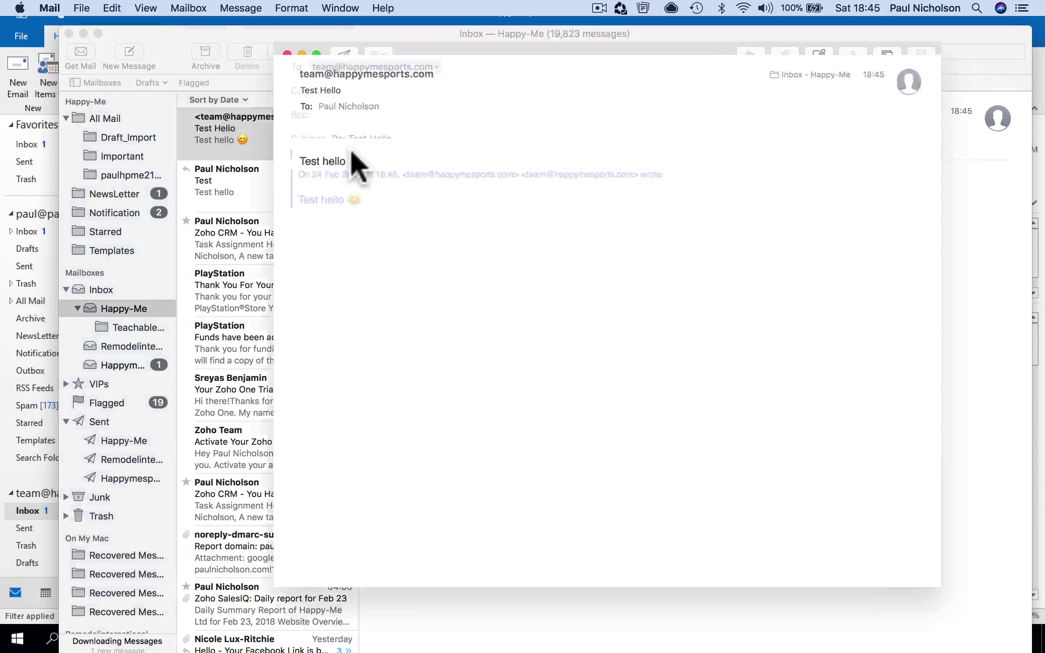
pyautogui.click(344, 53)
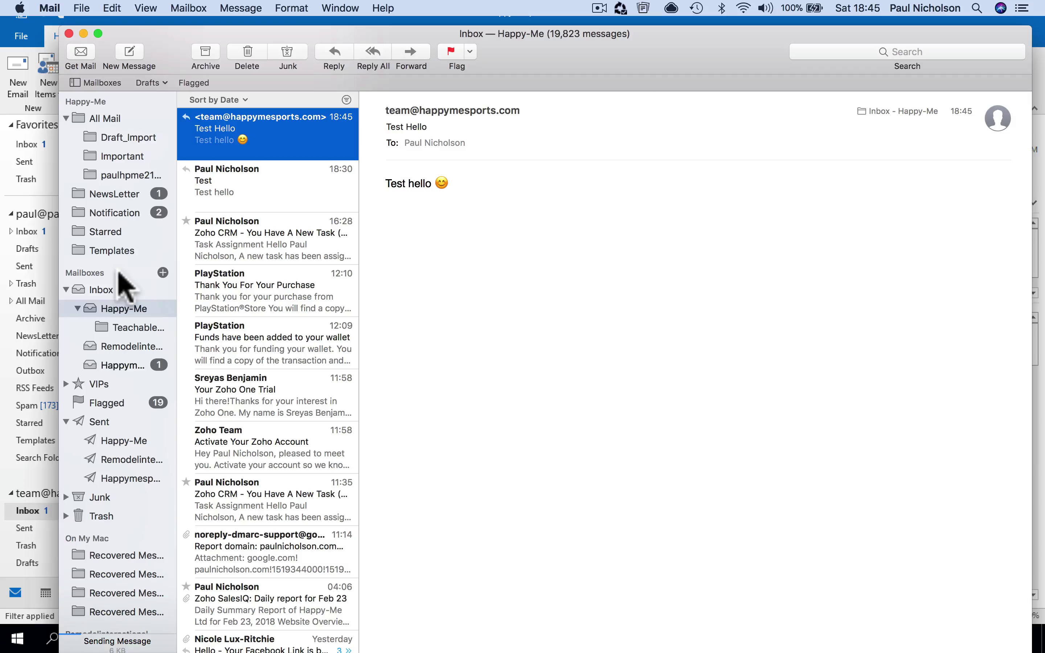
pyautogui.click(125, 365)
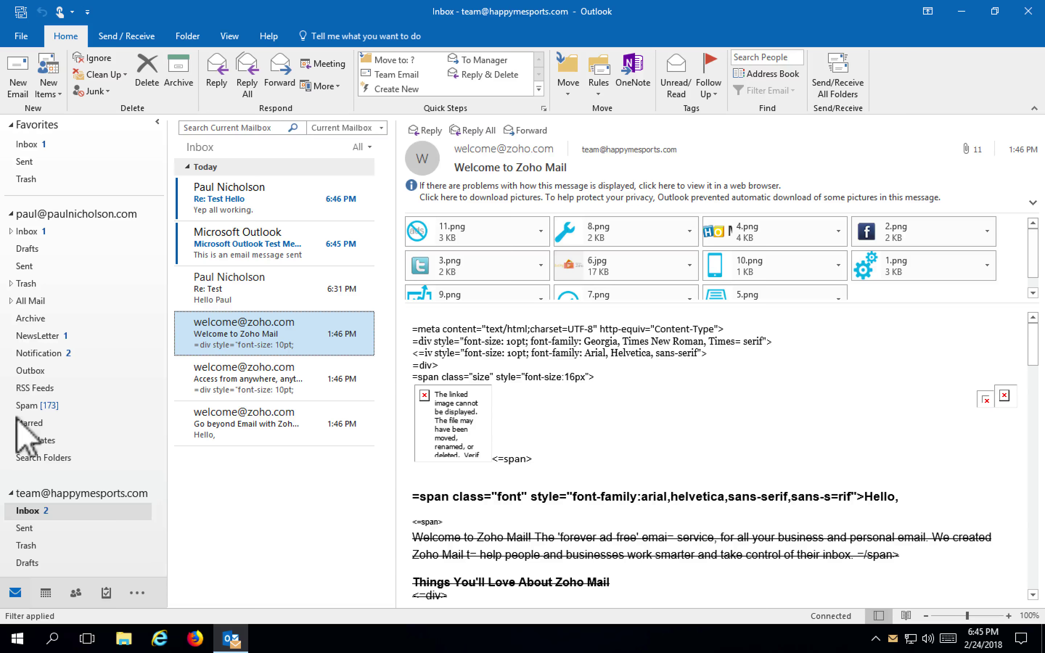
# Check Test Hello in Outlook's favourite Inbox, then open the Re: Test Hello reply in the team inbox
pyautogui.click(26, 422)
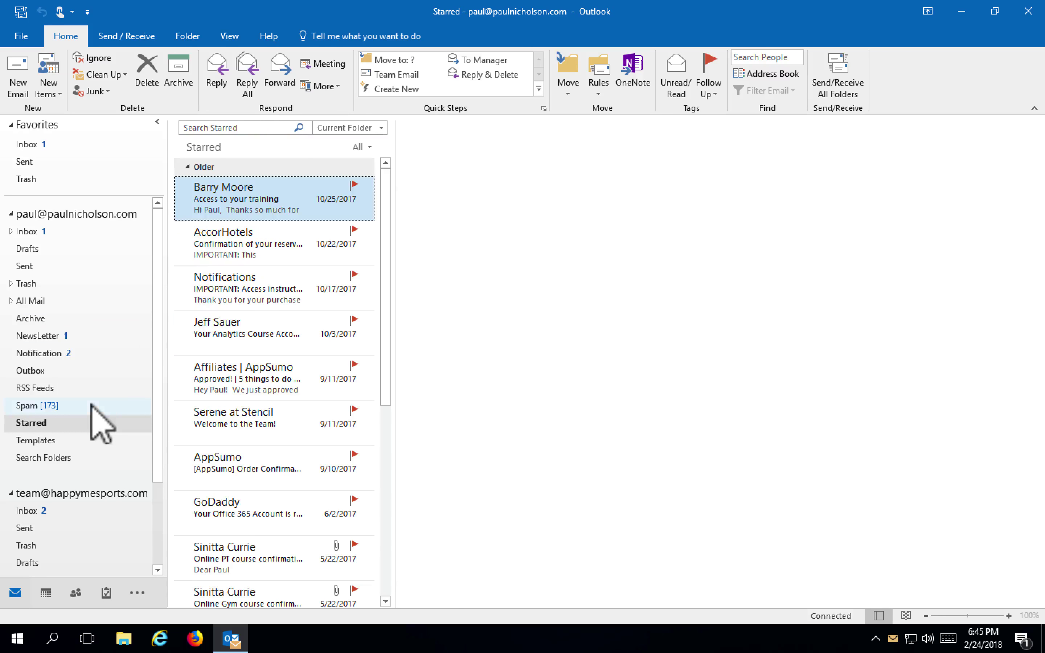
pyautogui.click(48, 146)
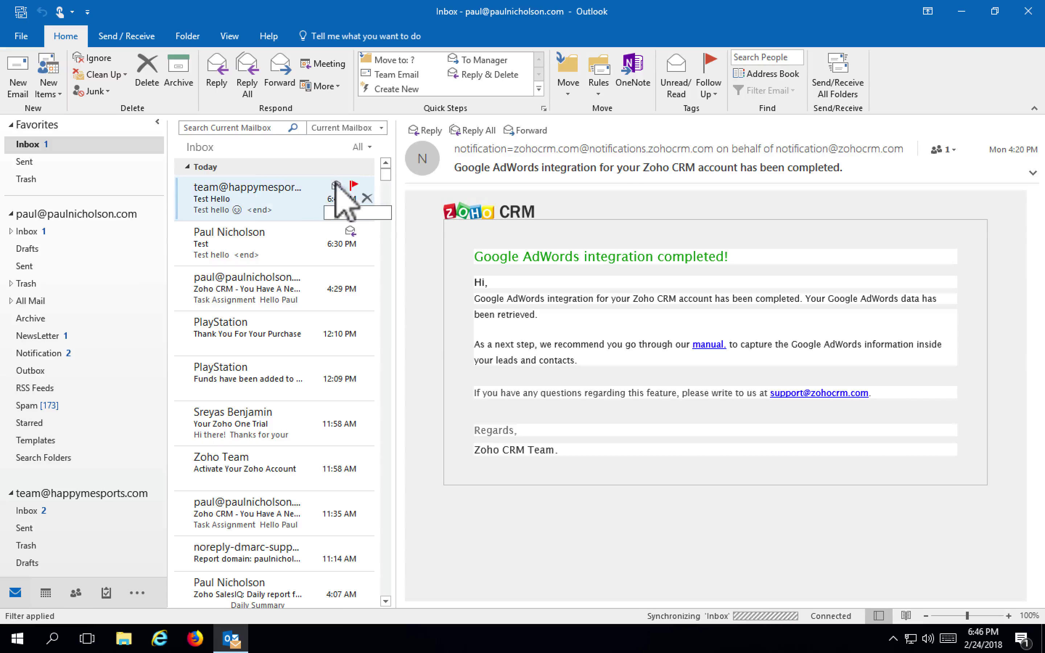
pyautogui.click(303, 200)
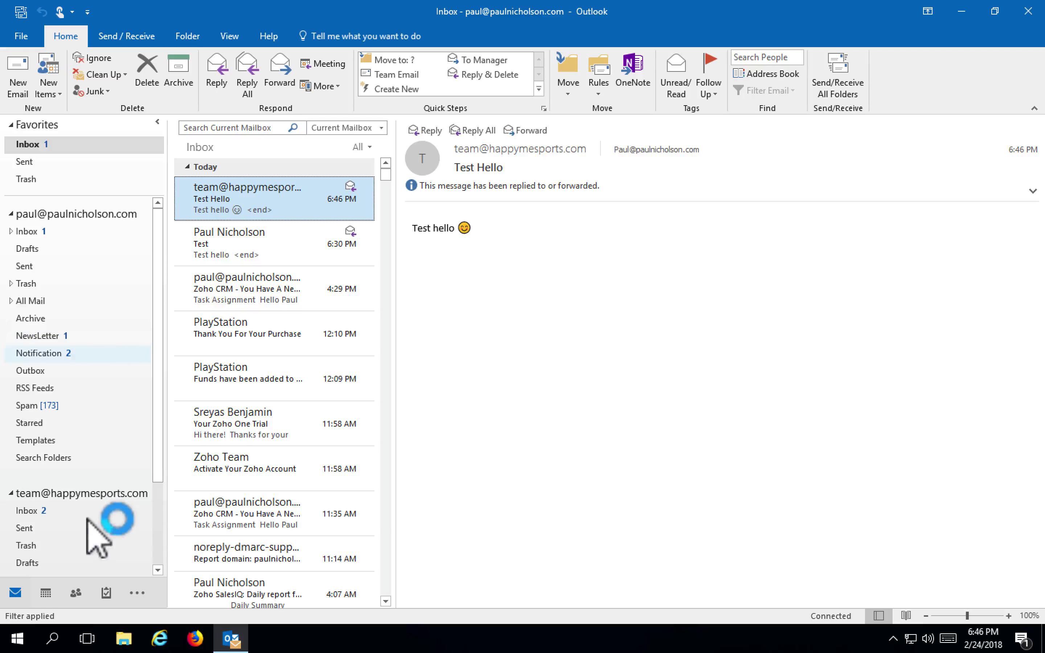
pyautogui.click(43, 514)
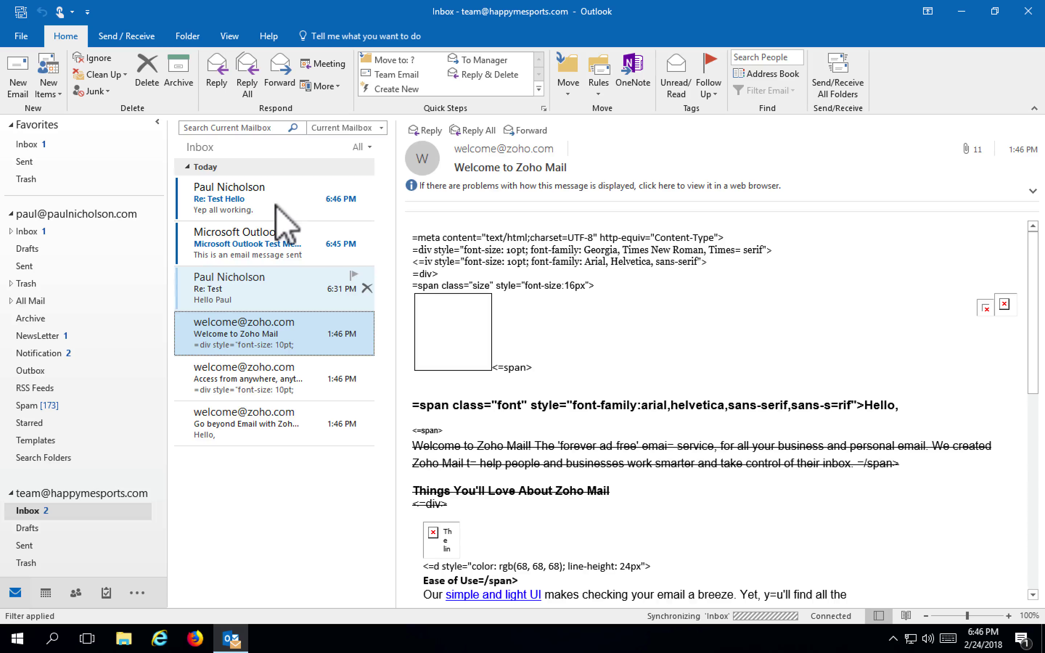
pyautogui.click(276, 207)
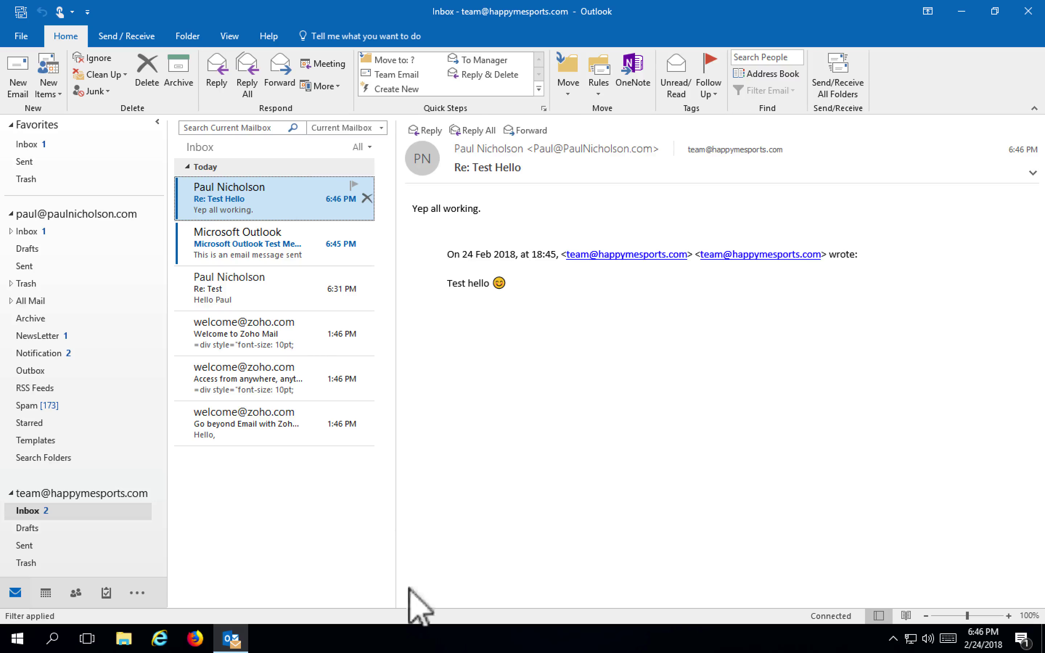
# Review the Re: Test Hello reply and Outlook test message in Apple Mail, then return to Chrome
pyautogui.click(593, 646)
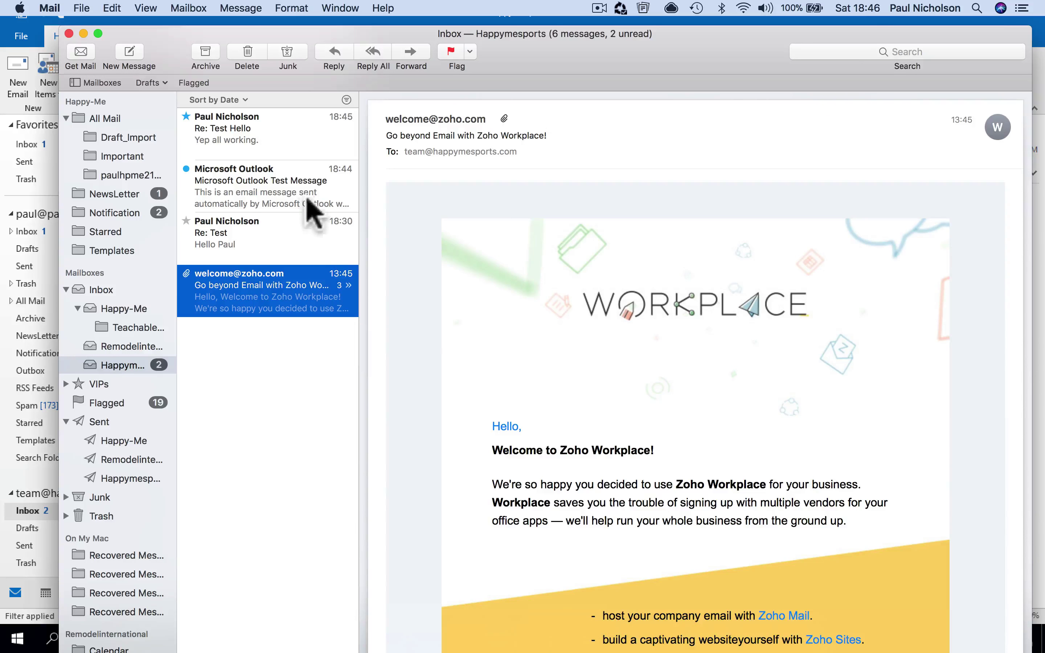
pyautogui.click(285, 138)
pyautogui.click(284, 181)
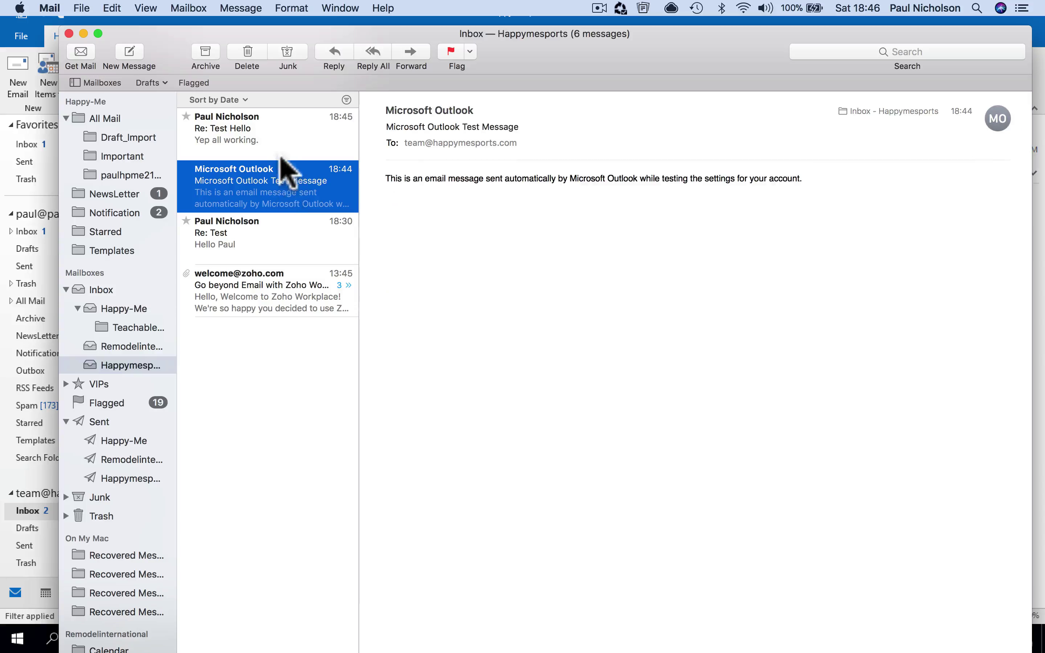
pyautogui.click(281, 152)
pyautogui.click(287, 635)
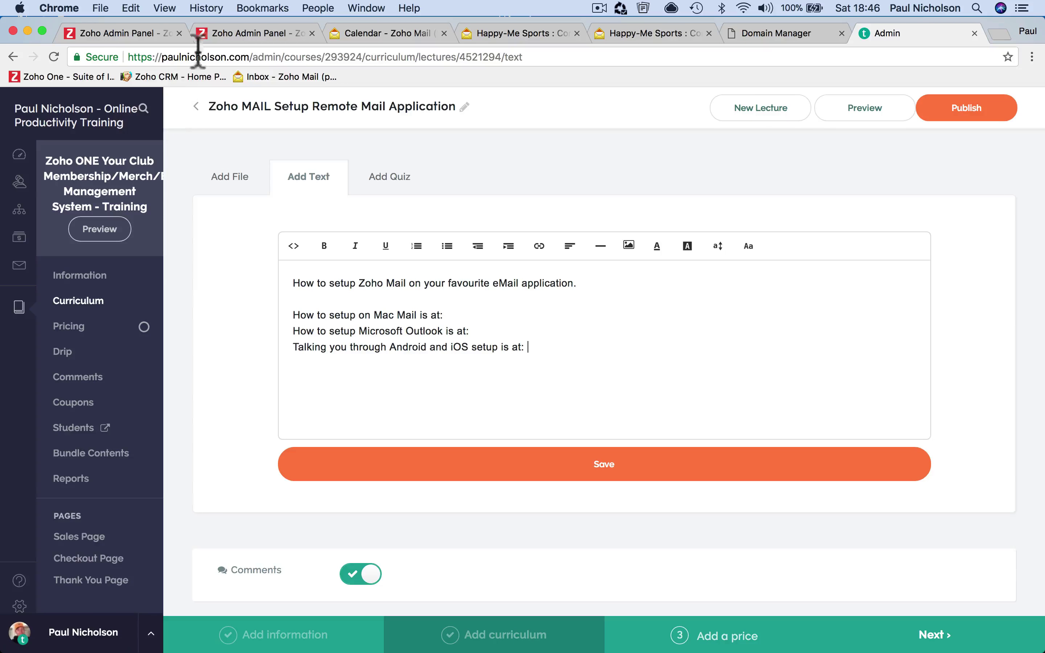
# Switch to the Zoho Mail calendar and search events for 'title:app'
pyautogui.click(227, 33)
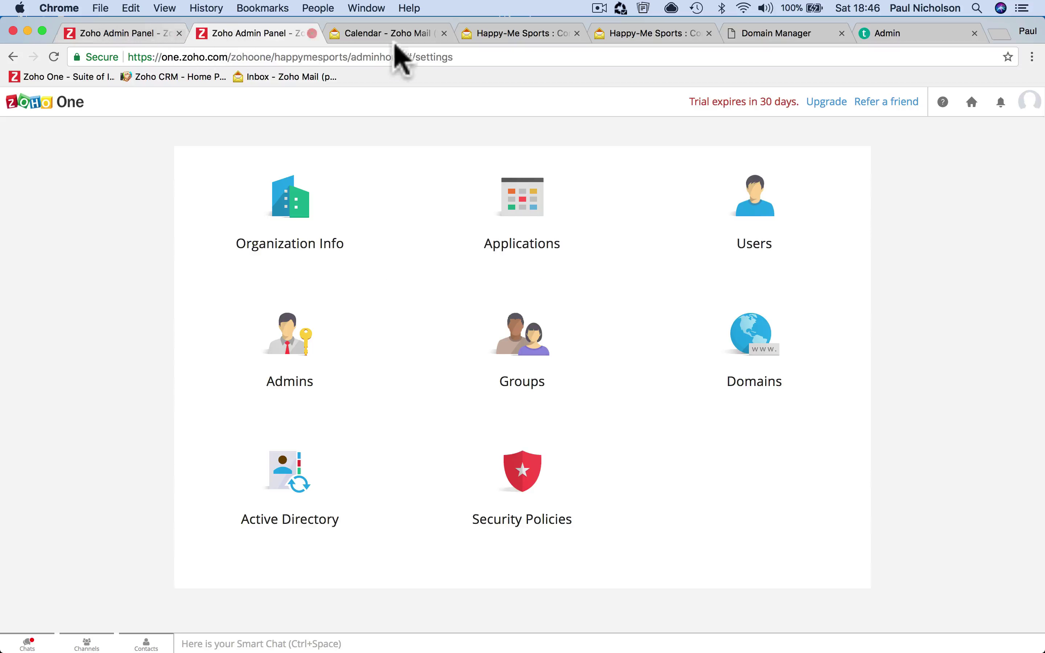
pyautogui.click(376, 35)
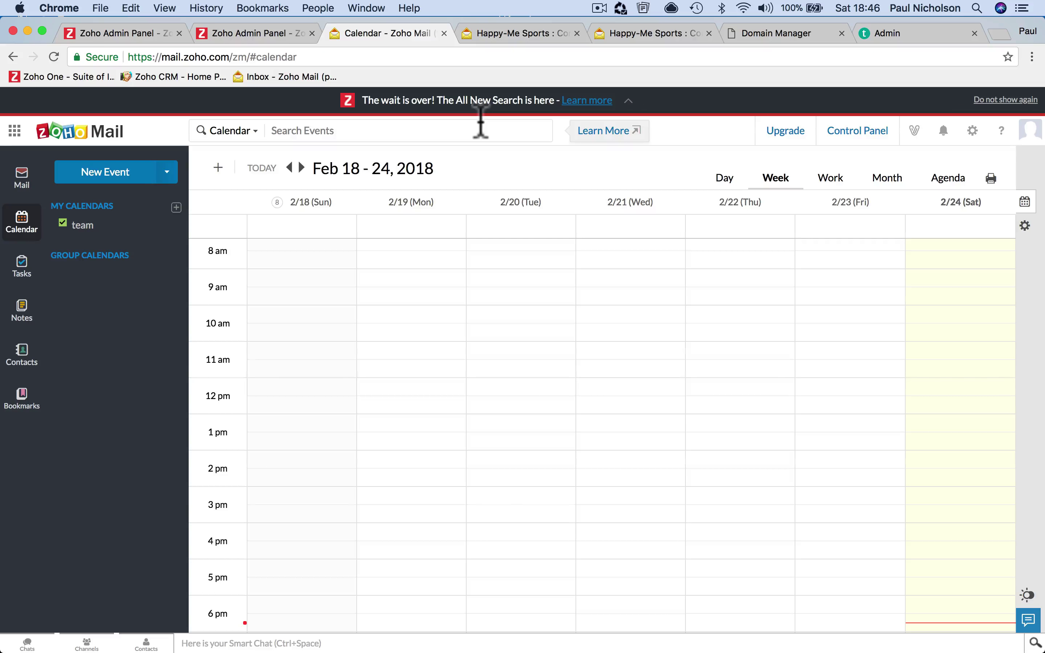
pyautogui.click(428, 138)
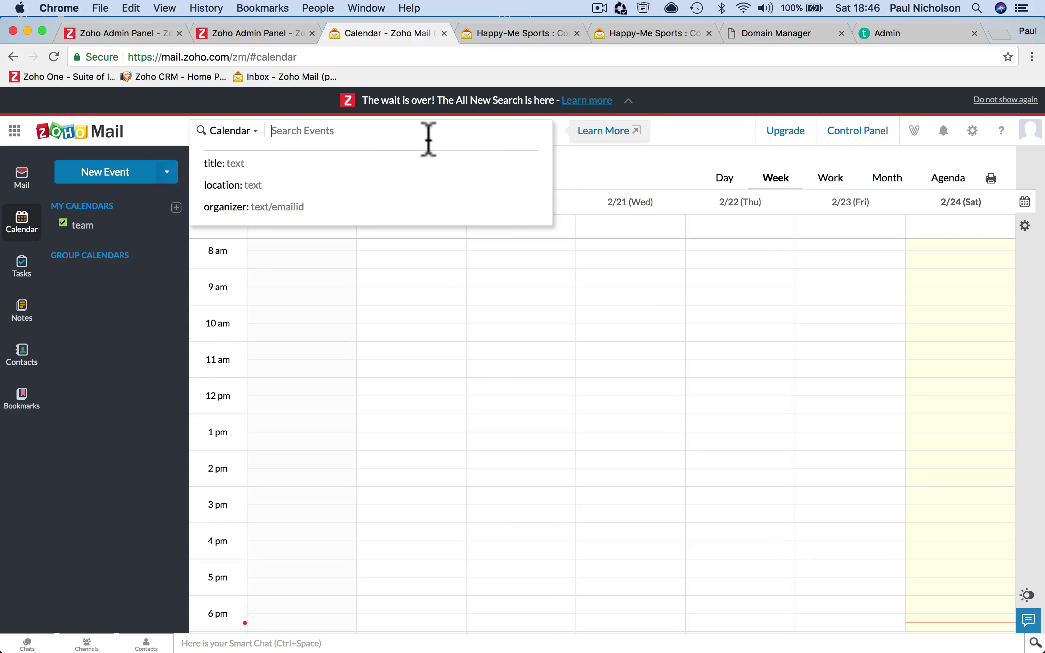
pyautogui.write('title:app')
pyautogui.press('Return')
# Open the settings gear and browse Help's Video Walk Through, then close it and reopen Help
pyautogui.click(972, 130)
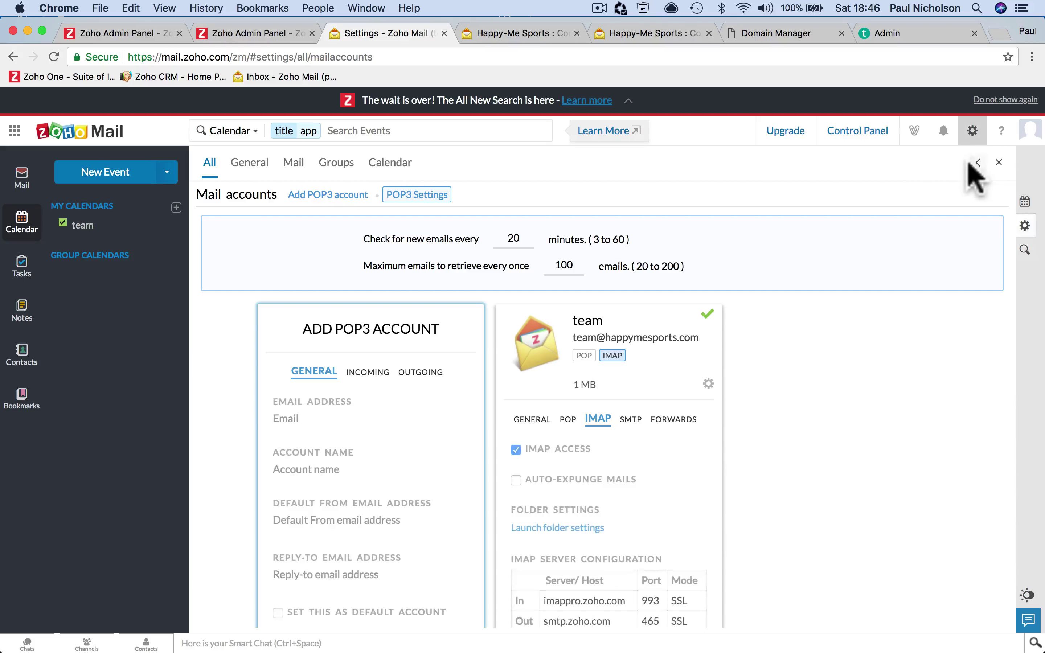
pyautogui.click(997, 137)
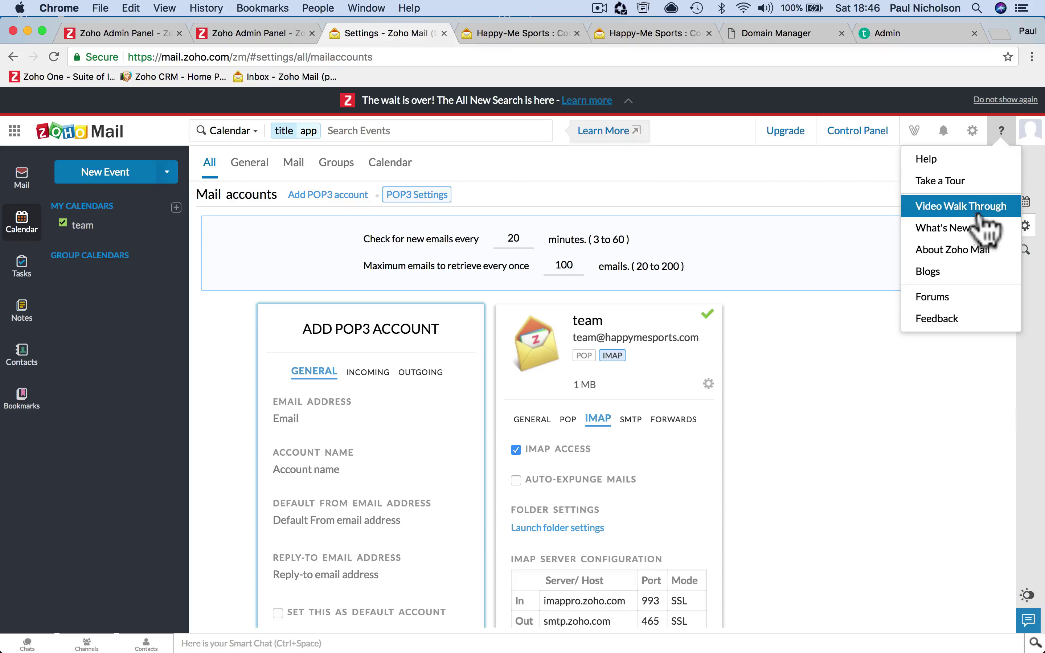
pyautogui.click(986, 207)
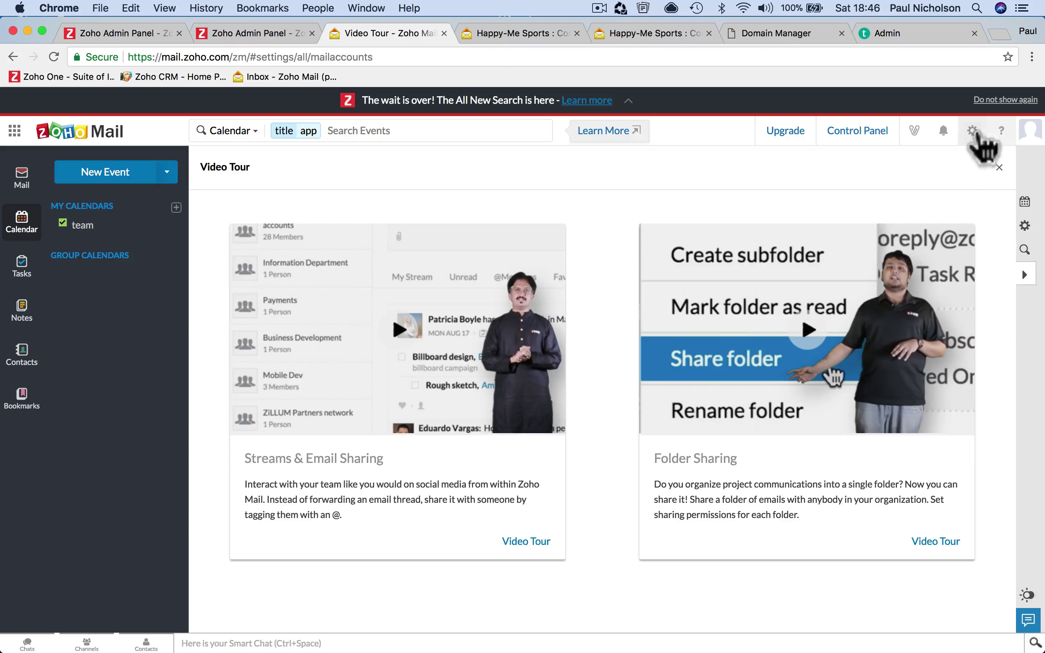
pyautogui.click(980, 134)
pyautogui.click(999, 139)
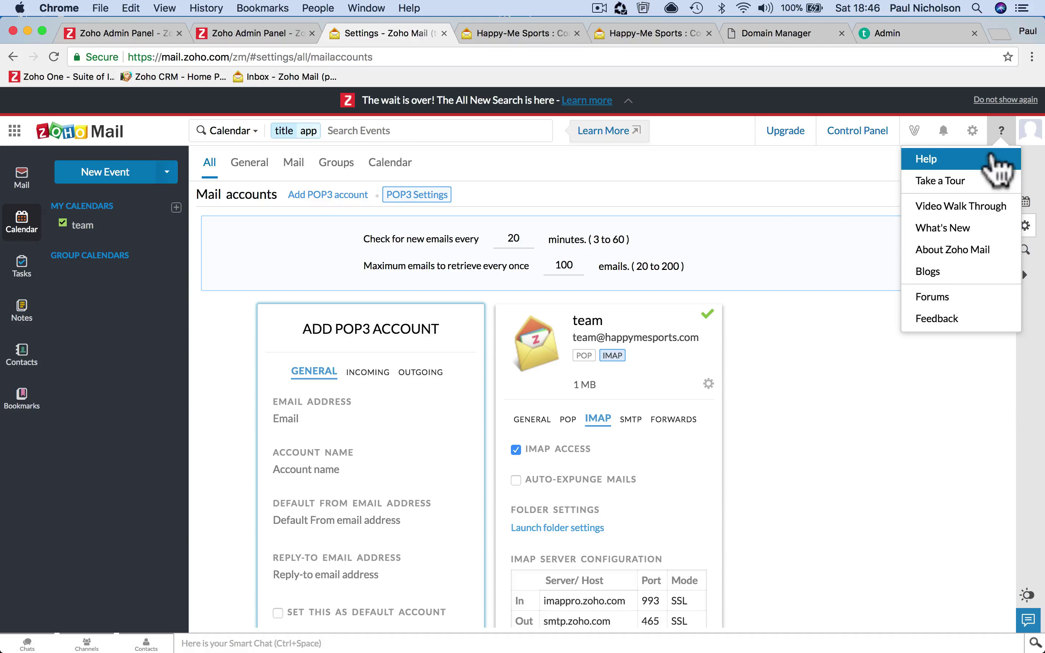
pyautogui.click(972, 131)
pyautogui.scroll(-6, 402, 275)
pyautogui.scroll(6, 401, 275)
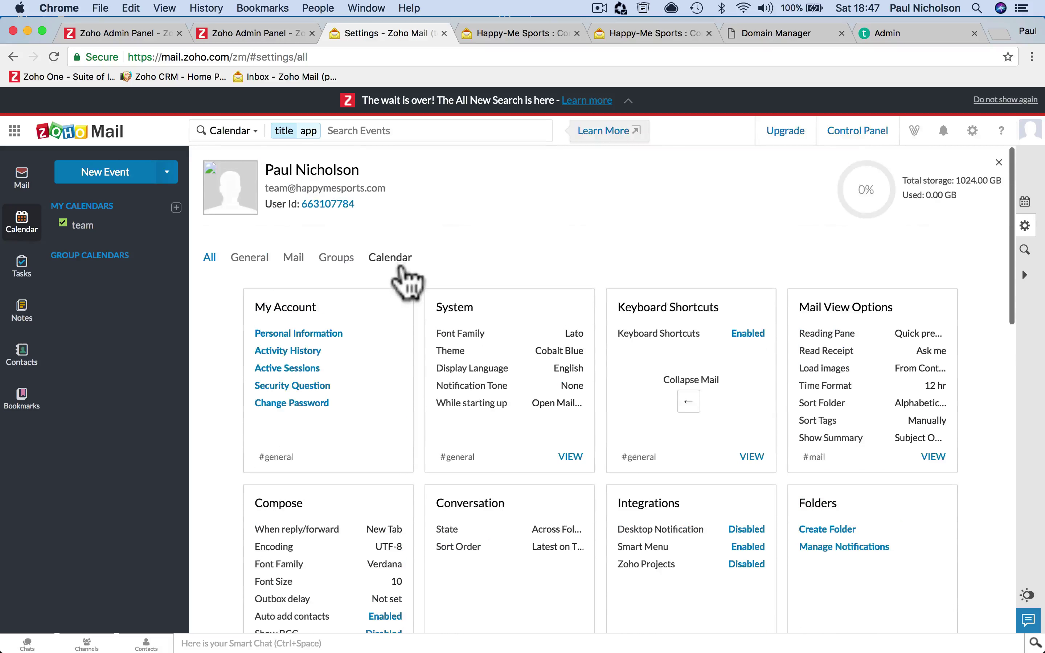